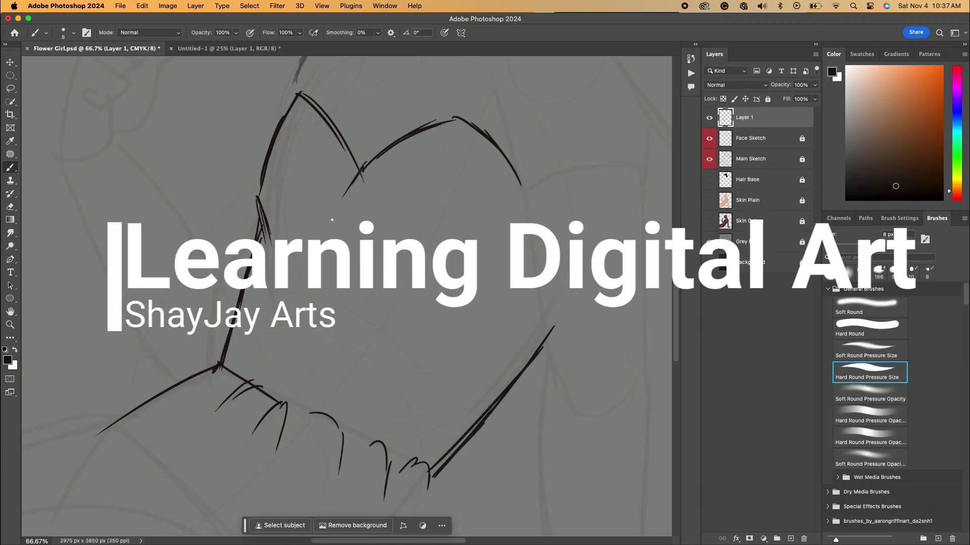
Step: Sketch the bodice's front contour, curved upper edge and button placket with small round buttons in black
{"action": "mouse_move", "coordinate": [300, 94]}
{"action": "left_mouse_down"}
{"action": "mouse_move", "coordinate": [248, 200]}
{"action": "mouse_move", "coordinate": [251, 277]}
{"action": "left_mouse_up"}
{"action": "left_click_drag", "start_coordinate": [357, 193], "coordinate": [353, 194]}
{"action": "left_click_drag", "start_coordinate": [339, 228], "coordinate": [339, 236]}
{"action": "left_click_drag", "start_coordinate": [412, 131], "coordinate": [355, 201]}
{"action": "left_click_drag", "start_coordinate": [376, 179], "coordinate": [307, 428]}
{"action": "left_click_drag", "start_coordinate": [489, 144], "coordinate": [531, 230]}
{"action": "left_click_drag", "start_coordinate": [467, 115], "coordinate": [376, 147]}
{"action": "left_click_drag", "start_coordinate": [303, 87], "coordinate": [374, 150]}
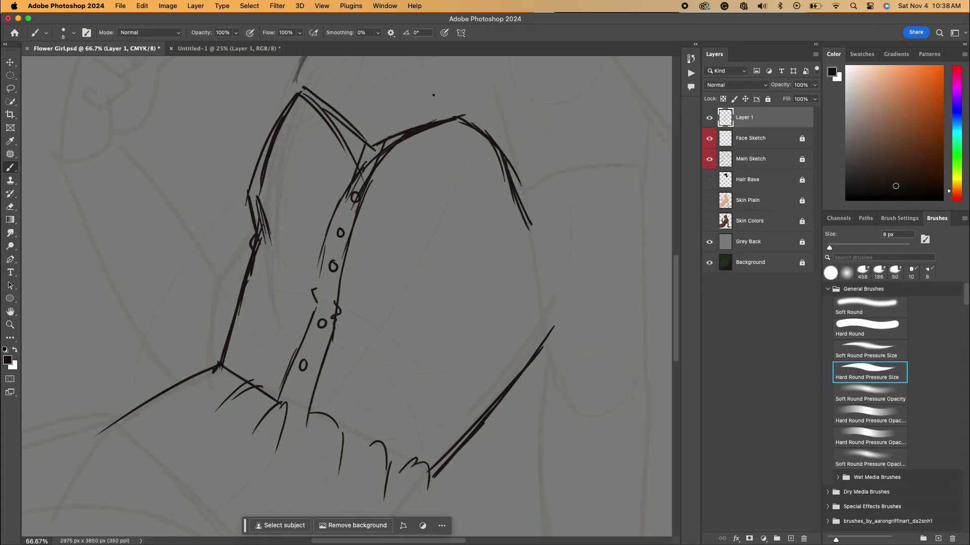
Step: Sketch the back of the dress below the waist and the skirt's long lower contour sweeping to the canvas edge
{"action": "scroll", "coordinate": [505, 94], "scroll_direction": "down", "scroll_amount": 10}
{"action": "scroll", "coordinate": [505, 93], "scroll_direction": "left", "scroll_amount": 5}
{"action": "scroll", "coordinate": [538, 136], "scroll_direction": "up", "scroll_amount": 2}
{"action": "left_click_drag", "start_coordinate": [503, 147], "coordinate": [462, 317]}
{"action": "mouse_move", "coordinate": [496, 170]}
{"action": "left_mouse_down"}
{"action": "mouse_move", "coordinate": [466, 304]}
{"action": "mouse_move", "coordinate": [535, 227]}
{"action": "left_mouse_up"}
{"action": "left_click_drag", "start_coordinate": [598, 155], "coordinate": [588, 187]}
{"action": "left_click_drag", "start_coordinate": [604, 151], "coordinate": [561, 272]}
{"action": "left_click_drag", "start_coordinate": [588, 200], "coordinate": [467, 400]}
{"action": "left_click_drag", "start_coordinate": [535, 315], "coordinate": [355, 434]}
{"action": "left_click_drag", "start_coordinate": [485, 396], "coordinate": [246, 440]}
{"action": "left_click_drag", "start_coordinate": [444, 422], "coordinate": [257, 438]}
{"action": "left_click_drag", "start_coordinate": [335, 441], "coordinate": [46, 452]}
Step: Sketch the skirt's top contour over the legs and the edge of the front panel running from the waist
{"action": "left_click_drag", "start_coordinate": [421, 103], "coordinate": [335, 200]}
{"action": "left_click_drag", "start_coordinate": [347, 197], "coordinate": [235, 193]}
{"action": "left_click_drag", "start_coordinate": [435, 77], "coordinate": [317, 207]}
{"action": "left_click_drag", "start_coordinate": [328, 200], "coordinate": [71, 206]}
{"action": "left_click_drag", "start_coordinate": [243, 190], "coordinate": [45, 191]}
{"action": "left_click_drag", "start_coordinate": [305, 92], "coordinate": [45, 154]}
{"action": "left_click_drag", "start_coordinate": [200, 125], "coordinate": [86, 145]}
{"action": "key", "text": "super+minus"}
{"action": "key", "text": "super+minus"}
{"action": "key", "text": "super+minus"}
{"action": "key", "text": "super+minus"}
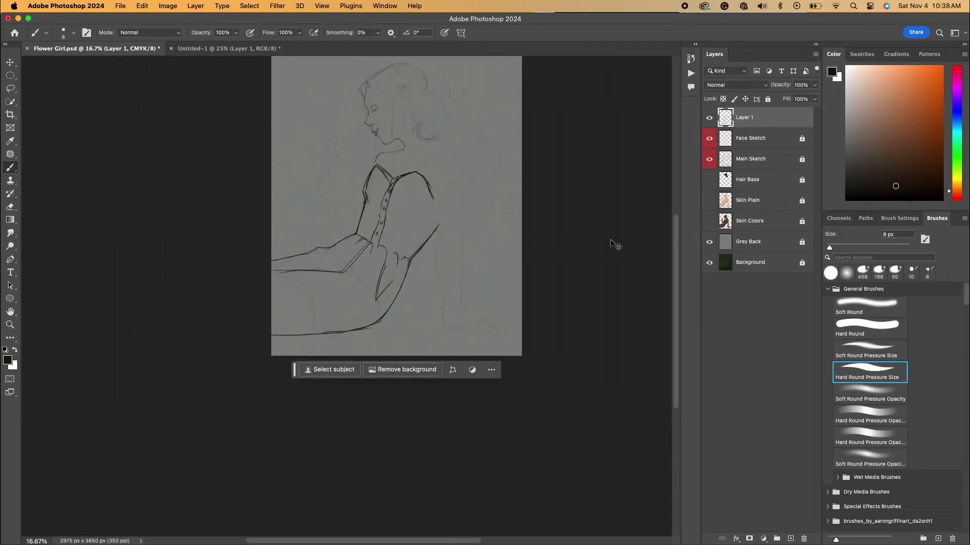
Step: Sketch the skirt's trailing hem along the ground with its overlapping fabric folds
{"action": "key", "text": "super+equal"}
{"action": "key", "text": "super+equal"}
{"action": "key", "text": "super+equal"}
{"action": "left_click_drag", "start_coordinate": [509, 271], "coordinate": [480, 365]}
{"action": "left_click_drag", "start_coordinate": [481, 365], "coordinate": [407, 393]}
{"action": "mouse_move", "coordinate": [537, 375]}
{"action": "left_mouse_down"}
{"action": "mouse_move", "coordinate": [350, 398]}
{"action": "mouse_move", "coordinate": [120, 459]}
{"action": "left_mouse_up"}
{"action": "left_click_drag", "start_coordinate": [247, 437], "coordinate": [121, 457]}
{"action": "left_click_drag", "start_coordinate": [207, 404], "coordinate": [396, 344]}
{"action": "left_click_drag", "start_coordinate": [435, 303], "coordinate": [286, 367]}
{"action": "left_click_drag", "start_coordinate": [270, 334], "coordinate": [127, 376]}
{"action": "left_click_drag", "start_coordinate": [454, 370], "coordinate": [430, 377]}
{"action": "mouse_move", "coordinate": [505, 371]}
{"action": "left_mouse_down"}
{"action": "mouse_move", "coordinate": [570, 376]}
{"action": "mouse_move", "coordinate": [475, 384]}
{"action": "left_mouse_up"}
{"action": "left_click_drag", "start_coordinate": [175, 217], "coordinate": [120, 266]}
Step: Sketch the lines at the back and front of the neck that lead into the top of the garment
{"action": "key", "text": "super+minus"}
{"action": "key", "text": "super+minus"}
{"action": "key", "text": "super+equal"}
{"action": "key", "text": "super+equal"}
{"action": "scroll", "coordinate": [389, 173], "scroll_direction": "up", "scroll_amount": 10}
{"action": "scroll", "coordinate": [388, 173], "scroll_direction": "right", "scroll_amount": 3}
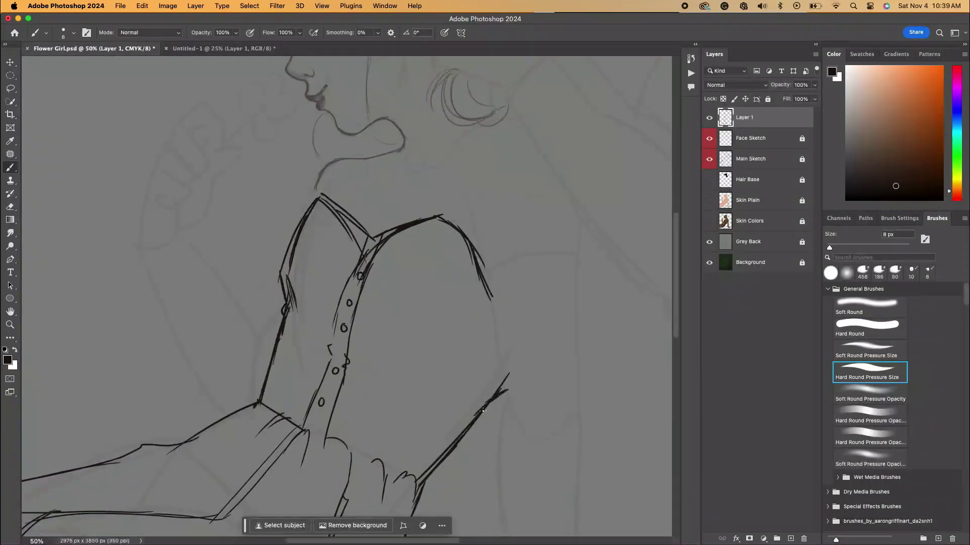
{"action": "left_click_drag", "start_coordinate": [340, 298], "coordinate": [382, 274]}
{"action": "left_click_drag", "start_coordinate": [271, 327], "coordinate": [250, 374]}
Step: Sketch the supporting arm's upper sleeve with shoulder folds, both side edges and creases at the elbow
{"action": "scroll", "coordinate": [423, 319], "scroll_direction": "down", "scroll_amount": 3}
{"action": "scroll", "coordinate": [423, 319], "scroll_direction": "right", "scroll_amount": 1}
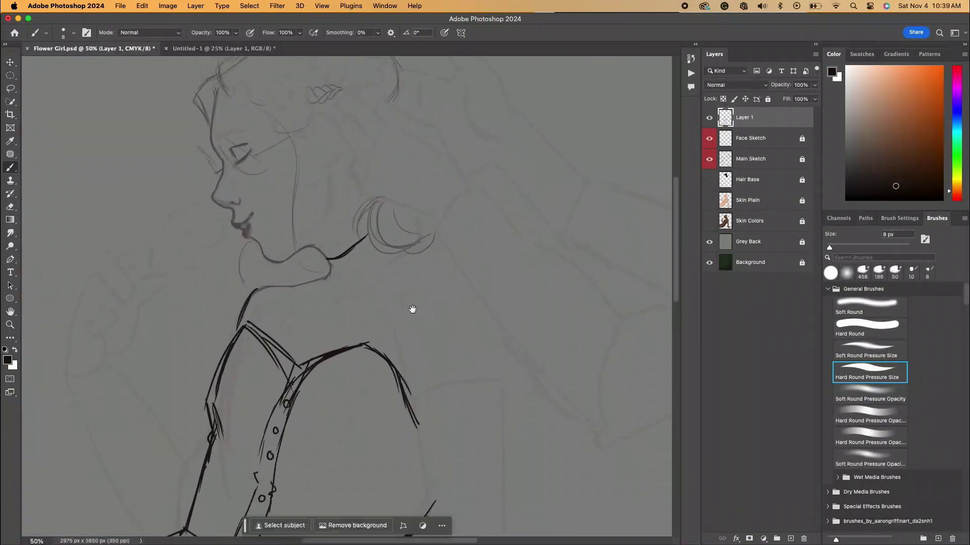
{"action": "left_click_drag", "start_coordinate": [394, 300], "coordinate": [404, 362]}
{"action": "left_click_drag", "start_coordinate": [386, 305], "coordinate": [411, 398]}
{"action": "left_click_drag", "start_coordinate": [422, 305], "coordinate": [421, 439]}
{"action": "left_click_drag", "start_coordinate": [429, 405], "coordinate": [426, 512]}
{"action": "left_click_drag", "start_coordinate": [515, 385], "coordinate": [529, 181]}
{"action": "left_click_drag", "start_coordinate": [525, 181], "coordinate": [511, 368]}
{"action": "left_click_drag", "start_coordinate": [509, 312], "coordinate": [505, 337]}
{"action": "left_click_drag", "start_coordinate": [438, 339], "coordinate": [435, 373]}
{"action": "left_click_drag", "start_coordinate": [521, 299], "coordinate": [513, 380]}
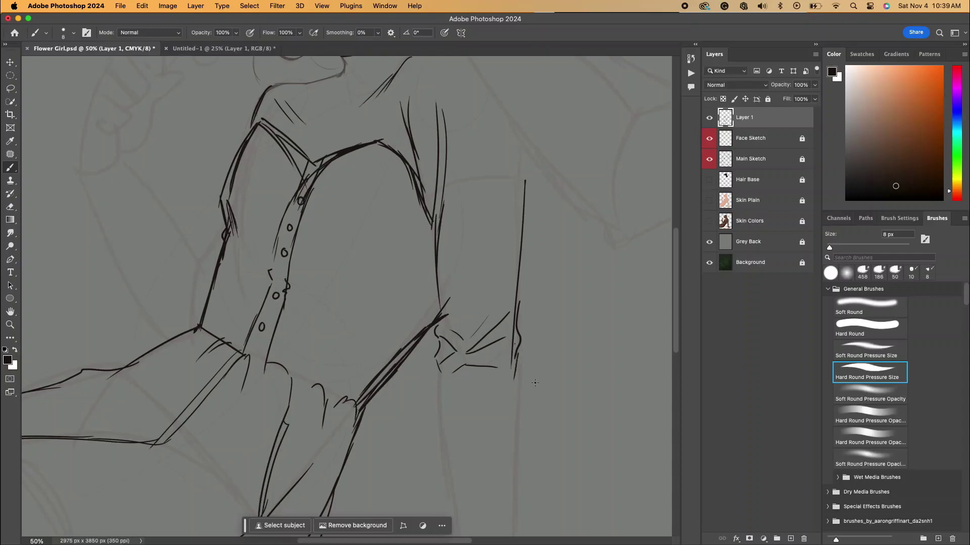
Step: Sketch the supporting arm's lower sleeve and its folded cuff at the wrist
{"action": "scroll", "coordinate": [513, 380], "scroll_direction": "down", "scroll_amount": 10}
{"action": "scroll", "coordinate": [513, 380], "scroll_direction": "left", "scroll_amount": 1}
{"action": "left_click_drag", "start_coordinate": [445, 250], "coordinate": [460, 361]}
{"action": "left_click_drag", "start_coordinate": [461, 364], "coordinate": [532, 331]}
{"action": "left_click_drag", "start_coordinate": [520, 288], "coordinate": [533, 331]}
{"action": "mouse_move", "coordinate": [460, 332]}
{"action": "left_mouse_down"}
{"action": "mouse_move", "coordinate": [505, 311]}
{"action": "mouse_move", "coordinate": [469, 351]}
{"action": "left_mouse_up"}
{"action": "left_click_drag", "start_coordinate": [525, 171], "coordinate": [517, 305]}
Step: Sketch the raised arm's sleeve with elbow folds, both forearm edges and a creased cuff
{"action": "scroll", "coordinate": [580, 264], "scroll_direction": "up", "scroll_amount": 10}
{"action": "scroll", "coordinate": [359, 283], "scroll_direction": "left", "scroll_amount": 3}
{"action": "left_click_drag", "start_coordinate": [315, 261], "coordinate": [327, 297]}
{"action": "left_click_drag", "start_coordinate": [321, 284], "coordinate": [329, 343]}
{"action": "mouse_move", "coordinate": [339, 291]}
{"action": "left_mouse_down"}
{"action": "mouse_move", "coordinate": [334, 334]}
{"action": "mouse_move", "coordinate": [310, 373]}
{"action": "left_mouse_up"}
{"action": "left_click_drag", "start_coordinate": [223, 210], "coordinate": [283, 349]}
{"action": "mouse_move", "coordinate": [268, 198]}
{"action": "left_mouse_down"}
{"action": "mouse_move", "coordinate": [311, 277]}
{"action": "mouse_move", "coordinate": [239, 226]}
{"action": "left_mouse_up"}
{"action": "left_click_drag", "start_coordinate": [230, 208], "coordinate": [234, 219]}
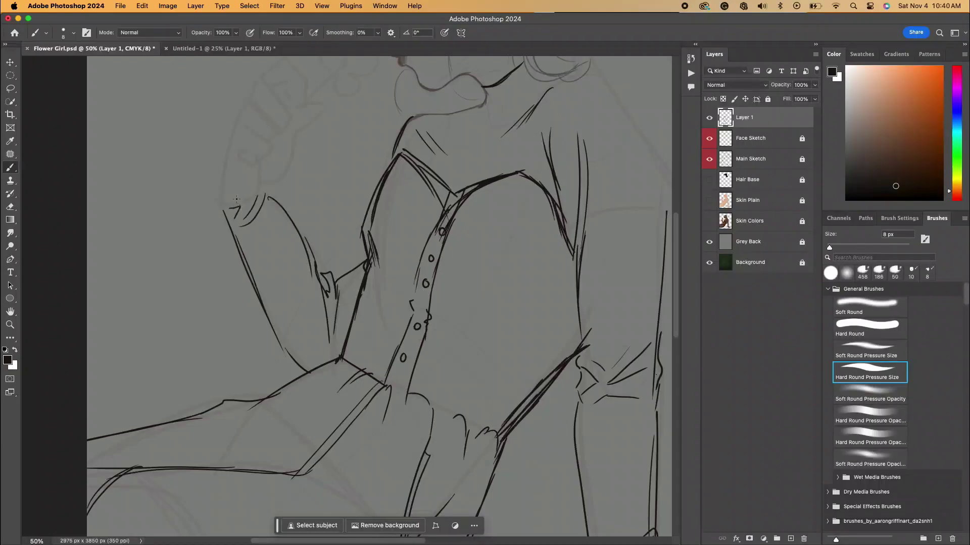
Step: Sketch the rounded shoulder cap and its curved lower seam on the supporting arm's sleeve
{"action": "left_click_drag", "start_coordinate": [609, 168], "coordinate": [366, 250]}
{"action": "left_click_drag", "start_coordinate": [424, 247], "coordinate": [425, 294]}
{"action": "left_click_drag", "start_coordinate": [336, 304], "coordinate": [403, 237]}
{"action": "left_click_drag", "start_coordinate": [376, 251], "coordinate": [424, 247]}
{"action": "left_click_drag", "start_coordinate": [344, 293], "coordinate": [359, 271]}
{"action": "left_click_drag", "start_coordinate": [336, 322], "coordinate": [397, 286]}
{"action": "left_click_drag", "start_coordinate": [368, 294], "coordinate": [429, 281]}
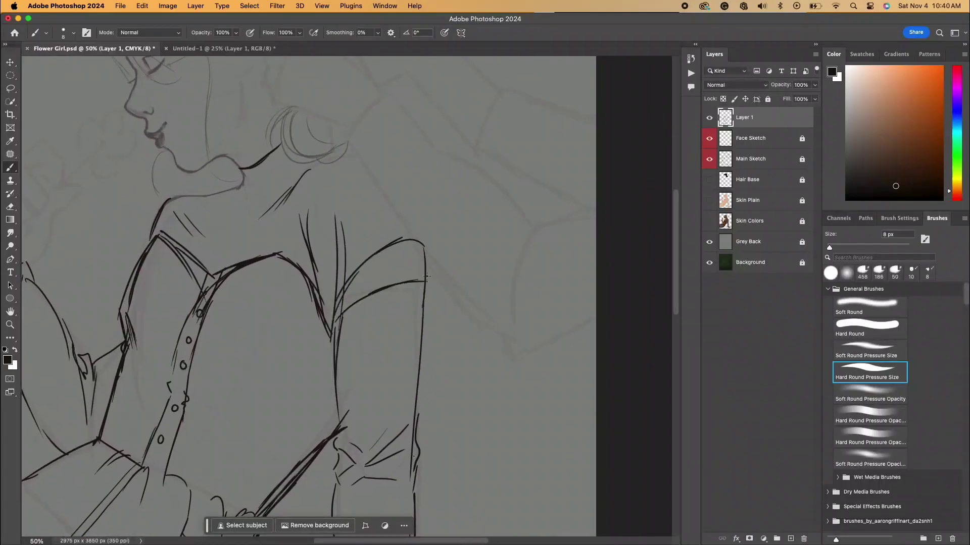
Step: Sketch the sloping shoulder line from the neck to the sleeve and strengthen the neckline below the jaw
{"action": "mouse_move", "coordinate": [330, 170]}
{"action": "left_mouse_down"}
{"action": "mouse_move", "coordinate": [421, 236]}
{"action": "mouse_move", "coordinate": [425, 266]}
{"action": "left_mouse_up"}
{"action": "left_click_drag", "start_coordinate": [263, 218], "coordinate": [379, 320]}
{"action": "left_click_drag", "start_coordinate": [285, 304], "coordinate": [354, 290]}
{"action": "left_click_drag", "start_coordinate": [347, 264], "coordinate": [359, 286]}
{"action": "key", "text": "super+minus"}
{"action": "key", "text": "super+minus"}
{"action": "key", "text": "super+minus"}
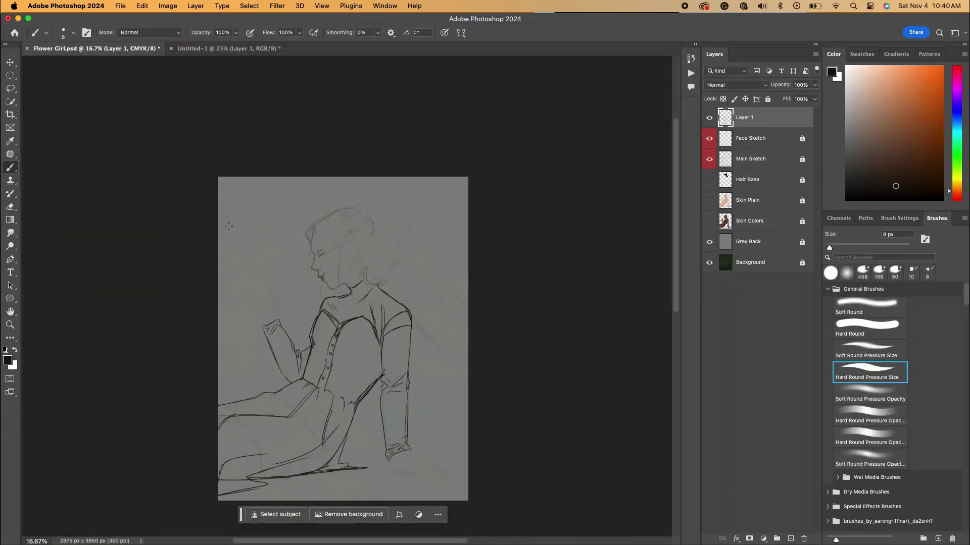
Step: Rename the current layer Clothes Sketch and lock it
{"action": "key", "text": "super+plus"}
{"action": "key", "text": "super+plus"}
{"action": "key", "text": "super+plus"}
{"action": "key", "text": "super+plus"}
{"action": "left_click_drag", "start_coordinate": [432, 319], "coordinate": [442, 160]}
{"action": "double_click", "coordinate": [753, 116]}
{"action": "type", "text": "Clothes Schetch"}
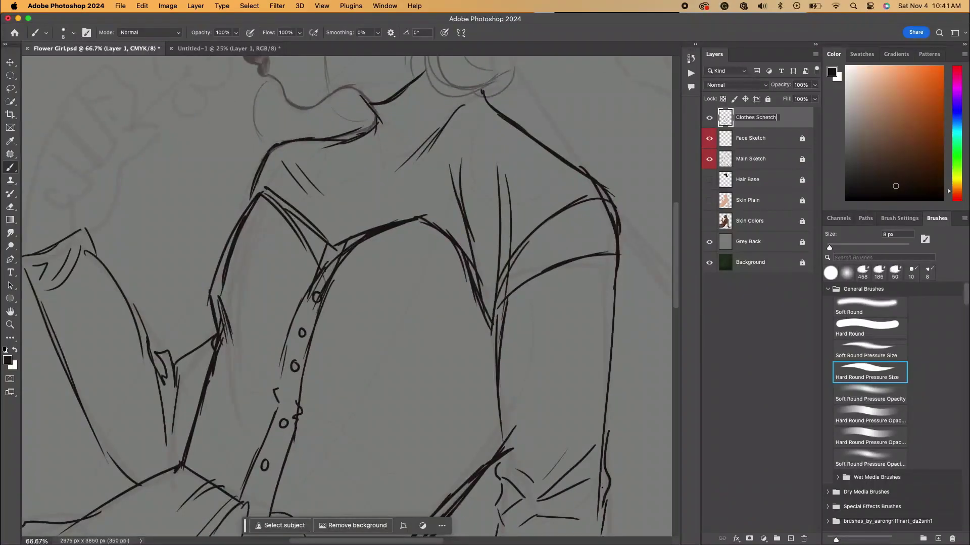
{"action": "mouse_move", "coordinate": [494, 228]}
{"action": "left_mouse_down"}
{"action": "mouse_move", "coordinate": [558, 373]}
{"action": "mouse_move", "coordinate": [553, 392]}
{"action": "mouse_move", "coordinate": [578, 354]}
{"action": "left_mouse_up"}
{"action": "left_click", "coordinate": [768, 99]}
{"action": "key", "text": "super+minus"}
{"action": "key", "text": "super+minus"}
{"action": "key", "text": "super+minus"}
Step: Add a new layer above the sketches and name it Outline
{"action": "key", "text": "super+shift+alt+n"}
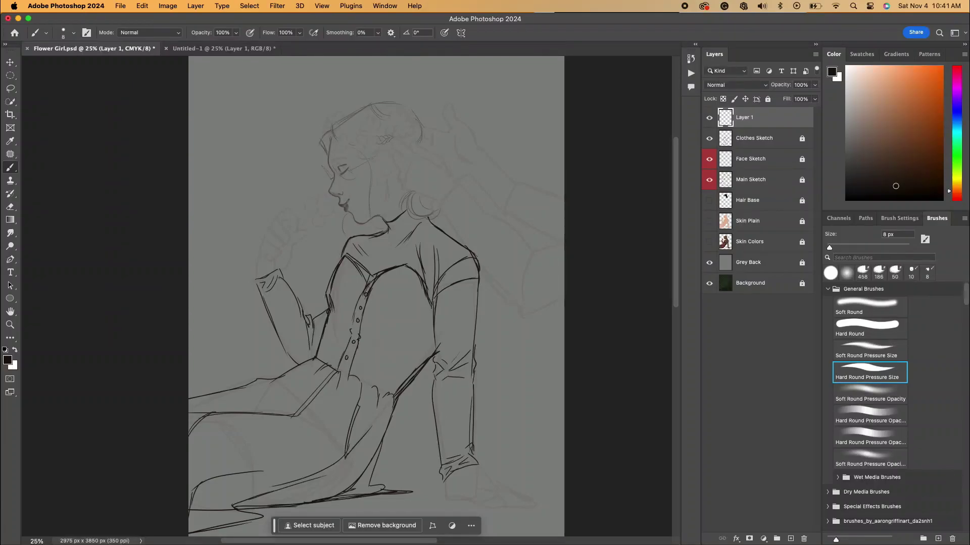
{"action": "type", "text": "Outline"}
{"action": "key", "text": "Return"}
Step: Set the foreground colour to a crimson red
{"action": "left_click_drag", "start_coordinate": [934, 147], "coordinate": [940, 139]}
{"action": "left_click_drag", "start_coordinate": [957, 178], "coordinate": [954, 69]}
{"action": "left_click", "coordinate": [917, 70]}
{"action": "left_click", "coordinate": [910, 104]}
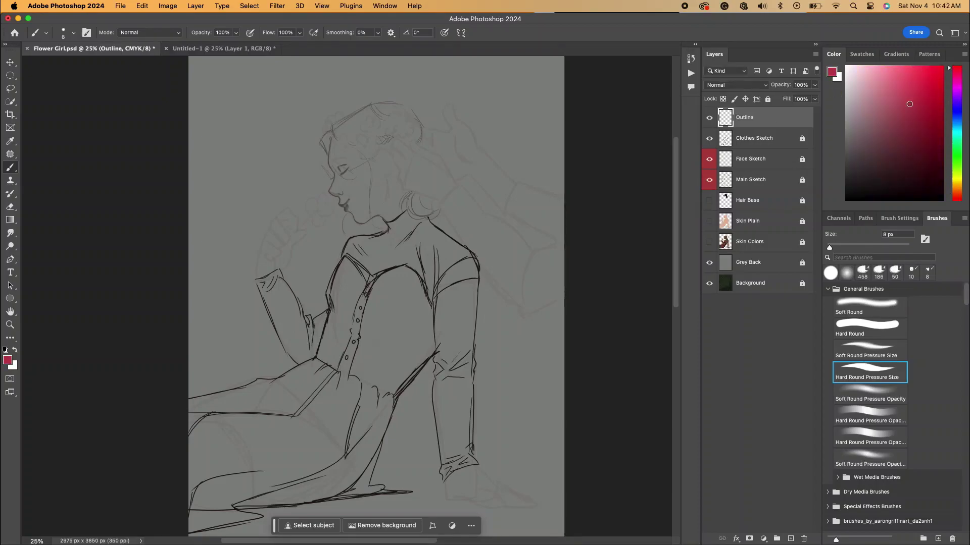
Step: Reduce the Clothes Sketch layer's opacity to 45%
{"action": "left_click", "coordinate": [747, 134]}
{"action": "left_click", "coordinate": [814, 85]}
{"action": "left_click_drag", "start_coordinate": [815, 97], "coordinate": [788, 99]}
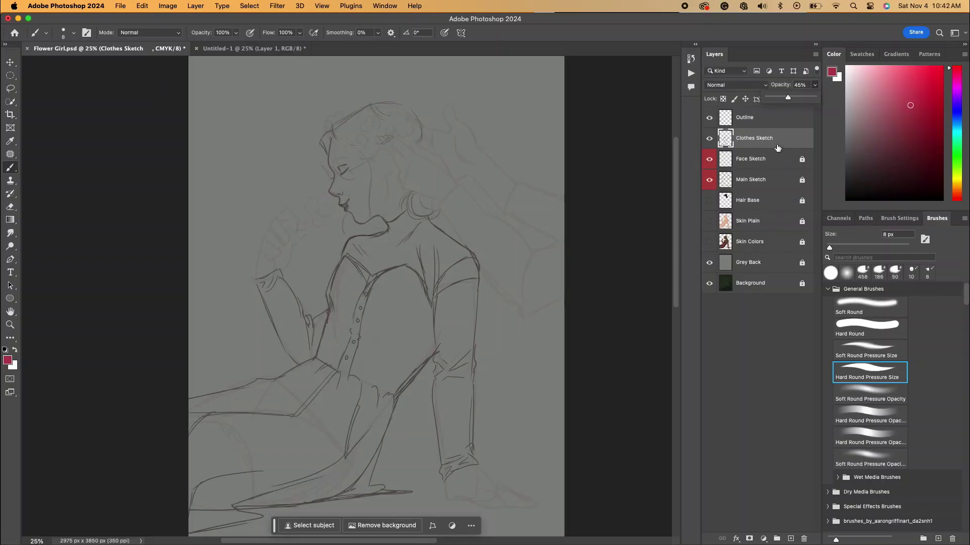
Step: On the Outline layer, trace the face profile in crimson from the forehead past the nose to the upper lip
{"action": "left_click", "coordinate": [747, 117]}
{"action": "key", "text": "super+equal"}
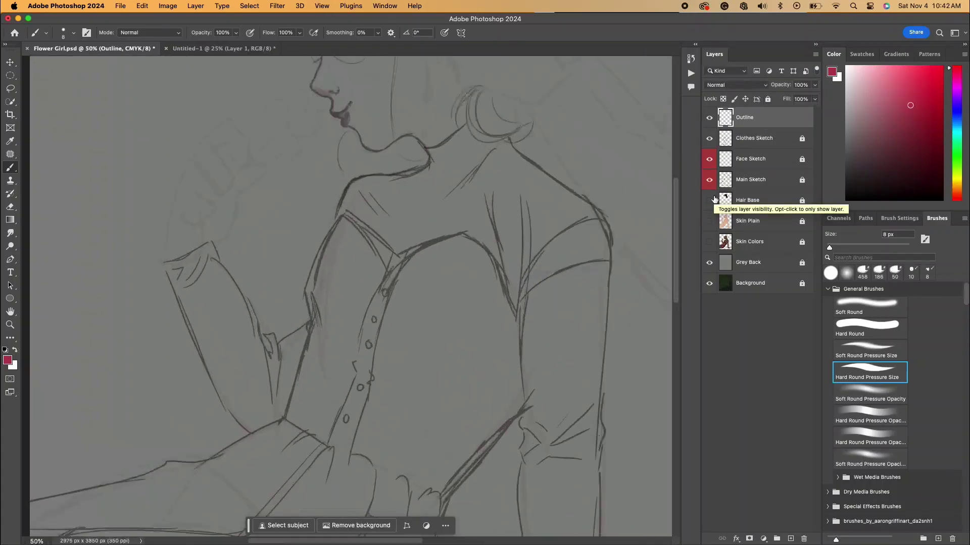
{"action": "key", "text": "super+equal"}
{"action": "key", "text": "super+equal"}
{"action": "left_click_drag", "start_coordinate": [497, 96], "coordinate": [478, 239]}
{"action": "scroll", "coordinate": [477, 238], "scroll_direction": "down", "scroll_amount": 10}
{"action": "scroll", "coordinate": [476, 239], "scroll_direction": "left", "scroll_amount": 5}
{"action": "left_click_drag", "start_coordinate": [271, 135], "coordinate": [329, 266]}
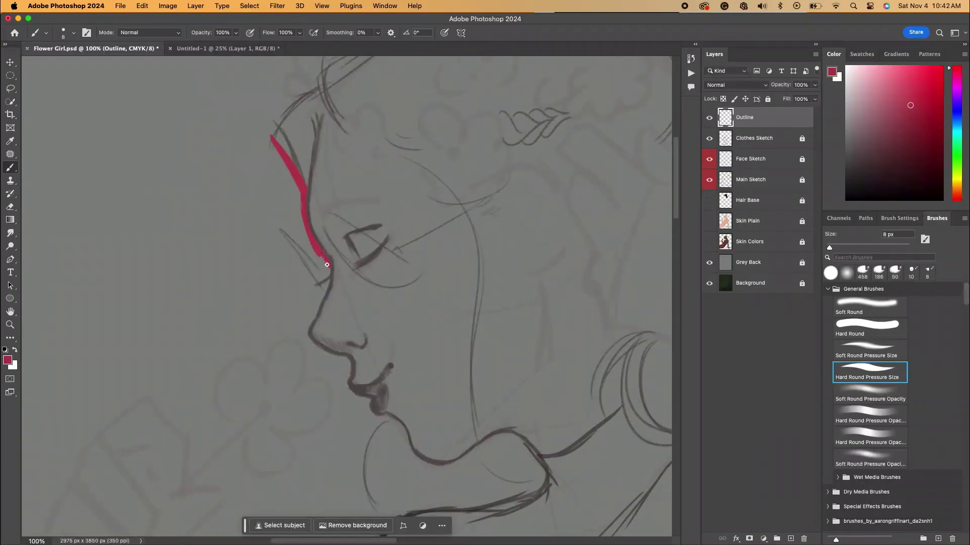
{"action": "left_click_drag", "start_coordinate": [309, 328], "coordinate": [349, 359]}
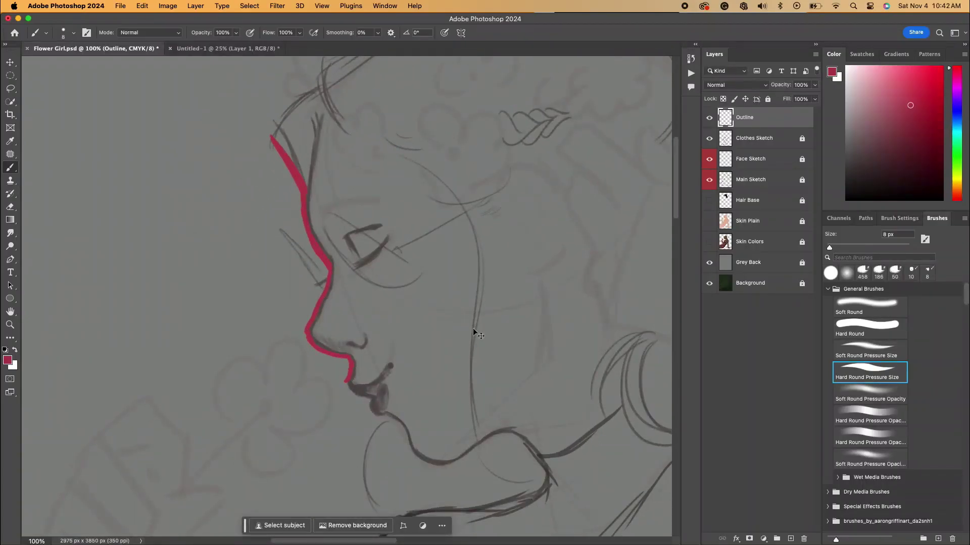
Step: Extend the crimson outline along the lips, chin and jaw, tidying the line under the jaw with the Eraser
{"action": "scroll", "coordinate": [475, 326], "scroll_direction": "down", "scroll_amount": 6}
{"action": "scroll", "coordinate": [474, 325], "scroll_direction": "right", "scroll_amount": 3}
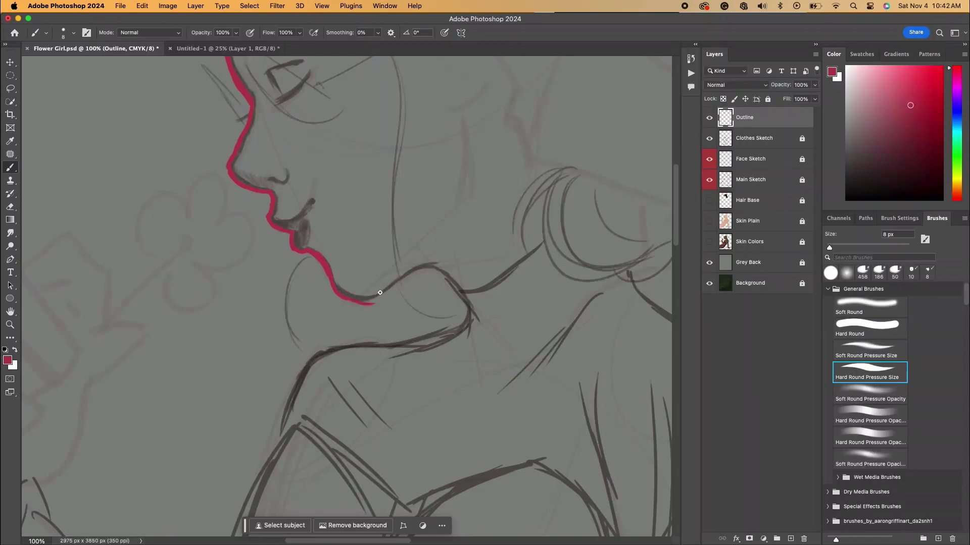
{"action": "left_click_drag", "start_coordinate": [454, 285], "coordinate": [462, 302]}
{"action": "key", "text": "e"}
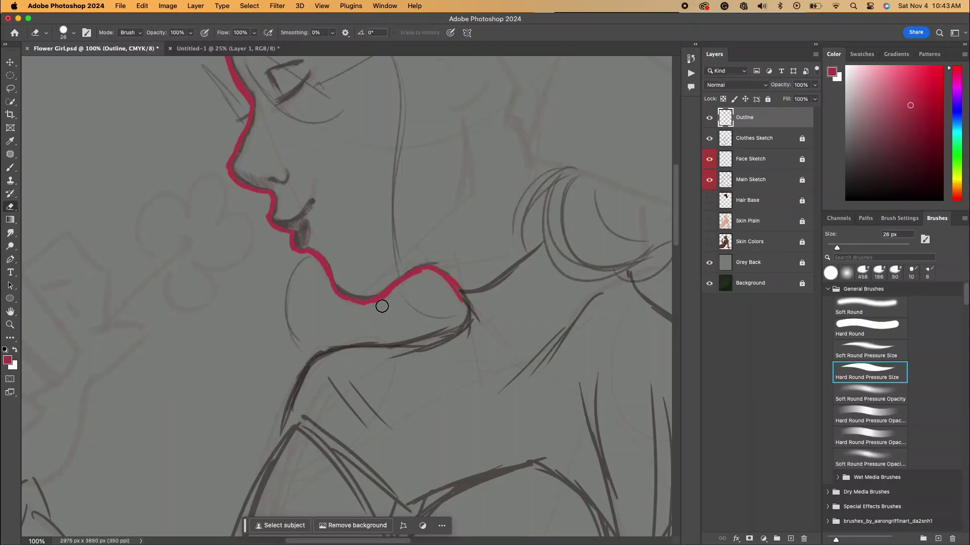
{"action": "key", "text": "b"}
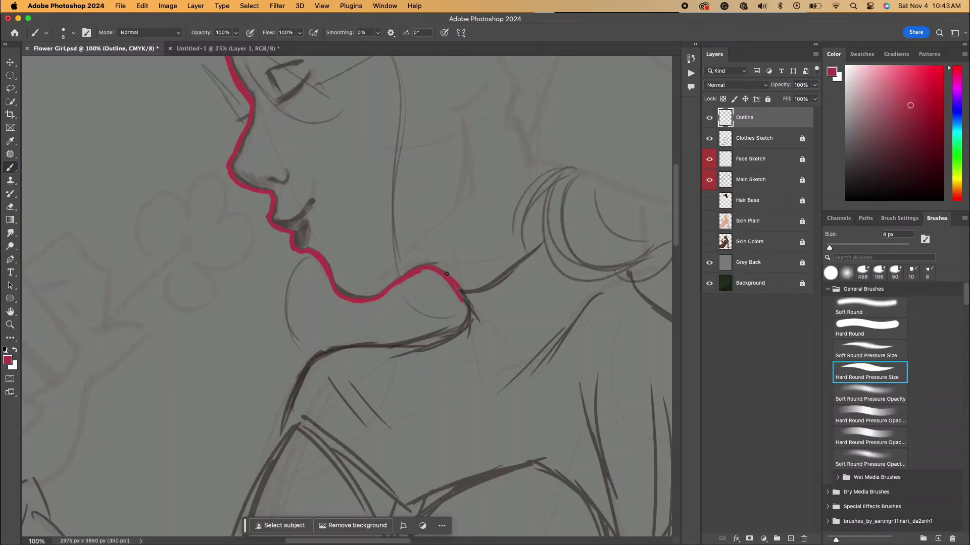
Step: Trace the crimson outline from the jaw along the front shoulder and down the upper front of the bodice
{"action": "scroll", "coordinate": [466, 195], "scroll_direction": "down", "scroll_amount": 5}
{"action": "scroll", "coordinate": [466, 195], "scroll_direction": "left", "scroll_amount": 1}
{"action": "mouse_move", "coordinate": [414, 202]}
{"action": "left_mouse_down"}
{"action": "mouse_move", "coordinate": [321, 223]}
{"action": "mouse_move", "coordinate": [301, 285]}
{"action": "left_mouse_up"}
{"action": "scroll", "coordinate": [432, 202], "scroll_direction": "down", "scroll_amount": 6}
{"action": "mouse_move", "coordinate": [320, 116]}
{"action": "left_mouse_down"}
{"action": "mouse_move", "coordinate": [280, 194]}
{"action": "mouse_move", "coordinate": [261, 323]}
{"action": "left_mouse_up"}
Step: Continue the crimson outline down the lower bodice front to the waist
{"action": "scroll", "coordinate": [273, 158], "scroll_direction": "down", "scroll_amount": 6}
{"action": "scroll", "coordinate": [273, 158], "scroll_direction": "left", "scroll_amount": 1}
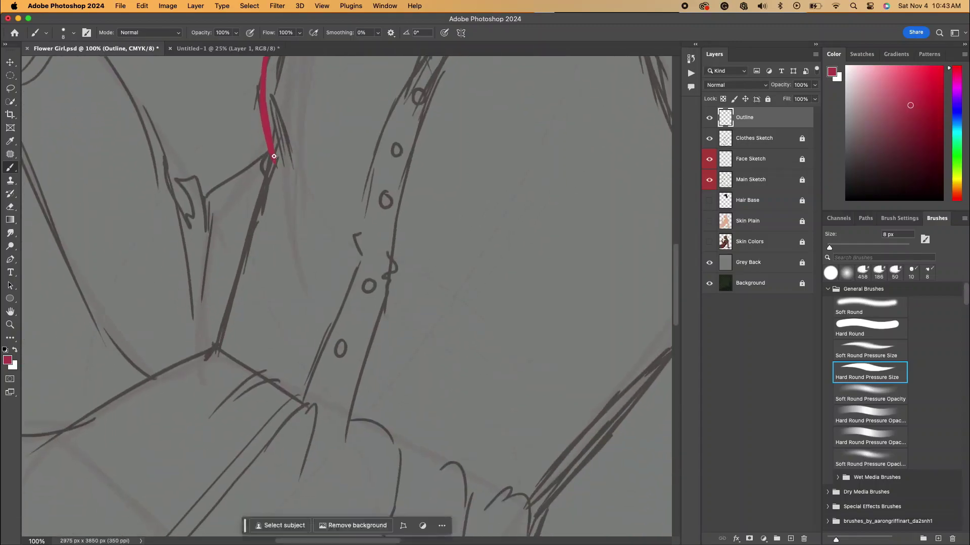
{"action": "left_click_drag", "start_coordinate": [270, 181], "coordinate": [219, 350]}
{"action": "scroll", "coordinate": [278, 168], "scroll_direction": "down", "scroll_amount": 6}
{"action": "scroll", "coordinate": [278, 168], "scroll_direction": "left", "scroll_amount": 3}
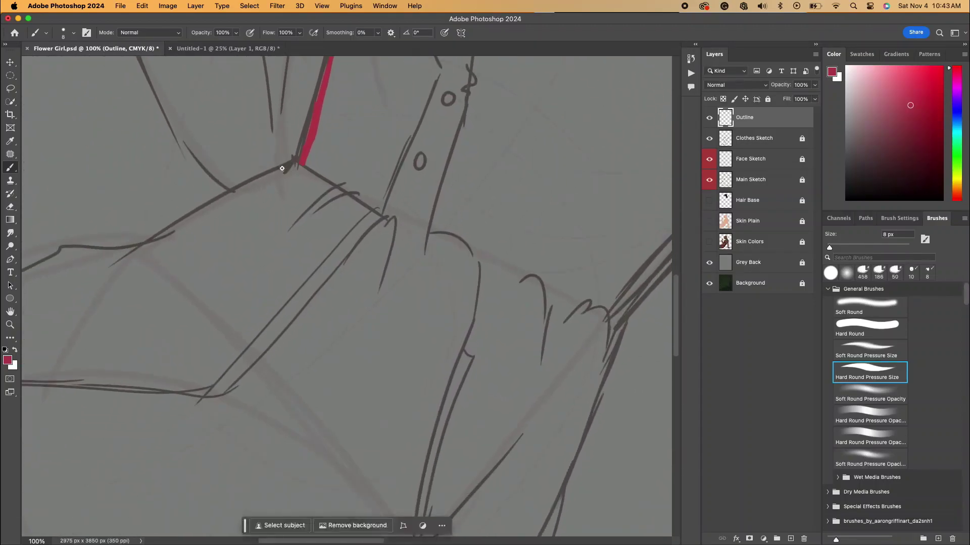
Step: Erase excess crimson line along the front of the bodice
{"action": "scroll", "coordinate": [282, 168], "scroll_direction": "up", "scroll_amount": 12}
{"action": "scroll", "coordinate": [282, 168], "scroll_direction": "right", "scroll_amount": 2}
{"action": "scroll", "coordinate": [391, 303], "scroll_direction": "down", "scroll_amount": 1}
{"action": "key", "text": "e"}
{"action": "mouse_move", "coordinate": [308, 326]}
{"action": "left_mouse_down"}
{"action": "mouse_move", "coordinate": [258, 508]}
{"action": "mouse_move", "coordinate": [247, 350]}
{"action": "left_mouse_up"}
Step: Continue the crimson outline around the raised arm and along the skirt with the Brush tool
{"action": "key", "text": "b"}
{"action": "mouse_move", "coordinate": [204, 323]}
{"action": "left_mouse_down"}
{"action": "mouse_move", "coordinate": [115, 158]}
{"action": "mouse_move", "coordinate": [192, 436]}
{"action": "mouse_move", "coordinate": [168, 364]}
{"action": "left_mouse_up"}
{"action": "mouse_move", "coordinate": [170, 377]}
{"action": "left_mouse_down"}
{"action": "mouse_move", "coordinate": [192, 374]}
{"action": "mouse_move", "coordinate": [247, 220]}
{"action": "mouse_move", "coordinate": [210, 132]}
{"action": "mouse_move", "coordinate": [173, 152]}
{"action": "mouse_move", "coordinate": [132, 202]}
{"action": "mouse_move", "coordinate": [100, 268]}
{"action": "mouse_move", "coordinate": [76, 414]}
{"action": "left_mouse_up"}
{"action": "mouse_move", "coordinate": [76, 414]}
{"action": "left_mouse_down"}
{"action": "mouse_move", "coordinate": [158, 108]}
{"action": "mouse_move", "coordinate": [210, 272]}
{"action": "left_mouse_up"}
{"action": "left_click_drag", "start_coordinate": [176, 180], "coordinate": [331, 462]}
{"action": "left_click_drag", "start_coordinate": [376, 256], "coordinate": [473, 30]}
{"action": "left_click_drag", "start_coordinate": [429, 231], "coordinate": [338, 281]}
{"action": "left_click_drag", "start_coordinate": [339, 327], "coordinate": [436, 297]}
{"action": "mouse_move", "coordinate": [434, 256]}
{"action": "left_mouse_down"}
{"action": "mouse_move", "coordinate": [342, 263]}
{"action": "mouse_move", "coordinate": [157, 329]}
{"action": "left_mouse_up"}
{"action": "left_click_drag", "start_coordinate": [352, 259], "coordinate": [424, 257]}
{"action": "mouse_move", "coordinate": [554, 332]}
{"action": "left_mouse_down"}
{"action": "mouse_move", "coordinate": [366, 26]}
{"action": "mouse_move", "coordinate": [240, 487]}
{"action": "left_mouse_up"}
Step: Enlarge the brush to 39 px and continue the crimson outline down the rear edge of the skirt
{"action": "left_click_drag", "start_coordinate": [513, 74], "coordinate": [400, 224]}
{"action": "left_click_drag", "start_coordinate": [829, 248], "coordinate": [842, 248]}
{"action": "left_click_drag", "start_coordinate": [510, 79], "coordinate": [434, 165]}
{"action": "scroll", "coordinate": [502, 227], "scroll_direction": "down", "scroll_amount": 5}
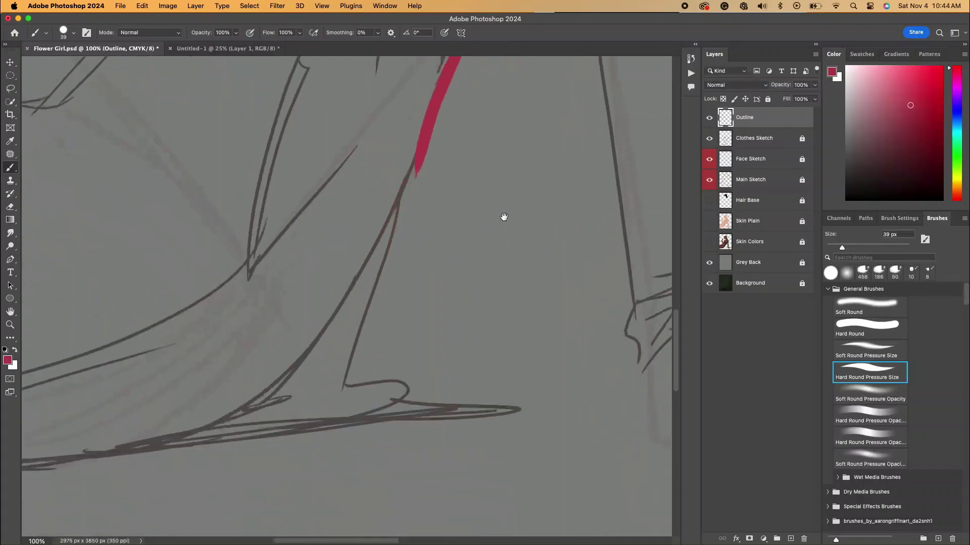
Step: Trace the crimson outline around the pointed folds and along the hem of the skirt
{"action": "key", "text": "bracketleft"}
{"action": "mouse_move", "coordinate": [416, 129]}
{"action": "left_mouse_down"}
{"action": "mouse_move", "coordinate": [355, 322]}
{"action": "mouse_move", "coordinate": [525, 382]}
{"action": "mouse_move", "coordinate": [670, 270]}
{"action": "left_mouse_up"}
{"action": "left_click_drag", "start_coordinate": [642, 278], "coordinate": [207, 319]}
{"action": "left_click_drag", "start_coordinate": [214, 351], "coordinate": [489, 322]}
{"action": "left_click_drag", "start_coordinate": [494, 289], "coordinate": [295, 341]}
{"action": "mouse_move", "coordinate": [313, 350]}
{"action": "left_mouse_down"}
{"action": "mouse_move", "coordinate": [105, 423]}
{"action": "mouse_move", "coordinate": [263, 428]}
{"action": "left_mouse_up"}
{"action": "mouse_move", "coordinate": [473, 350]}
{"action": "left_mouse_down"}
{"action": "mouse_move", "coordinate": [179, 424]}
{"action": "mouse_move", "coordinate": [342, 396]}
{"action": "mouse_move", "coordinate": [178, 430]}
{"action": "left_mouse_up"}
Step: Reduce the brush to 18 px and trace the inner edge of the supporting arm down to the cuff
{"action": "key", "text": "super+minus"}
{"action": "key", "text": "super+minus"}
{"action": "key", "text": "super+minus"}
{"action": "key", "text": "super+minus"}
{"action": "key", "text": "bracketleft"}
{"action": "key", "text": "bracketleft"}
{"action": "mouse_move", "coordinate": [589, 160]}
{"action": "left_mouse_down"}
{"action": "mouse_move", "coordinate": [451, 303]}
{"action": "mouse_move", "coordinate": [322, 208]}
{"action": "mouse_move", "coordinate": [354, 168]}
{"action": "left_mouse_up"}
{"action": "key", "text": "super+plus"}
{"action": "key", "text": "super+plus"}
{"action": "key", "text": "super+plus"}
{"action": "left_click_drag", "start_coordinate": [349, 178], "coordinate": [364, 432]}
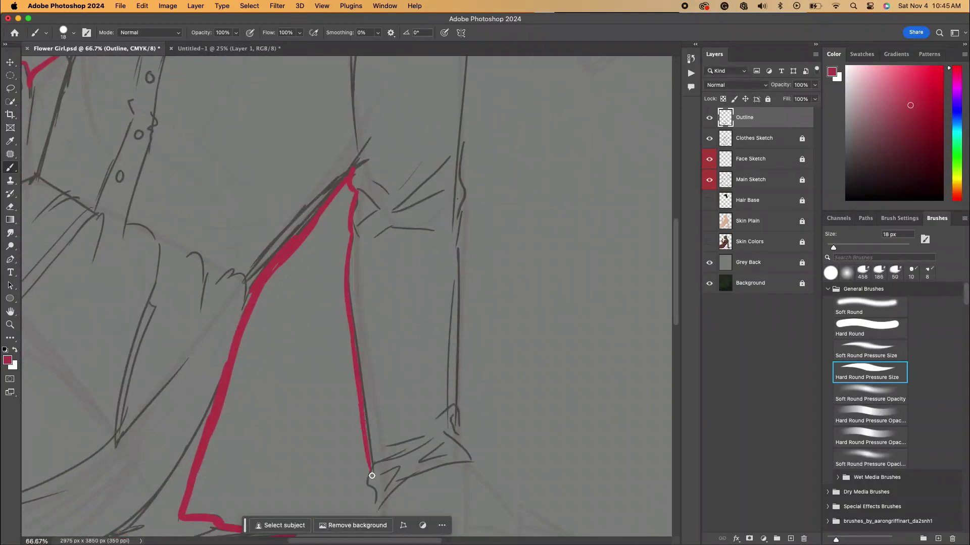
Step: Continue the crimson outline around the cuff and supporting hand
{"action": "scroll", "coordinate": [361, 379], "scroll_direction": "down", "scroll_amount": 5}
{"action": "mouse_move", "coordinate": [357, 324]}
{"action": "left_mouse_down"}
{"action": "mouse_move", "coordinate": [380, 397]}
{"action": "mouse_move", "coordinate": [608, 413]}
{"action": "mouse_move", "coordinate": [510, 350]}
{"action": "mouse_move", "coordinate": [461, 304]}
{"action": "mouse_move", "coordinate": [447, 331]}
{"action": "mouse_move", "coordinate": [434, 255]}
{"action": "left_mouse_up"}
{"action": "key", "text": "super+minus"}
{"action": "left_click_drag", "start_coordinate": [438, 168], "coordinate": [435, 274]}
{"action": "key", "text": "super+plus"}
{"action": "key", "text": "super+plus"}
Step: Trace the crimson outline up the outer edge of the supporting arm toward the shoulder
{"action": "mouse_move", "coordinate": [540, 184]}
{"action": "left_mouse_down"}
{"action": "mouse_move", "coordinate": [512, 309]}
{"action": "mouse_move", "coordinate": [455, 454]}
{"action": "left_mouse_up"}
{"action": "left_click_drag", "start_coordinate": [416, 386], "coordinate": [404, 422]}
{"action": "left_click_drag", "start_coordinate": [411, 259], "coordinate": [410, 398]}
{"action": "left_click_drag", "start_coordinate": [497, 109], "coordinate": [480, 301]}
{"action": "left_click_drag", "start_coordinate": [404, 274], "coordinate": [329, 100]}
{"action": "left_click_drag", "start_coordinate": [358, 119], "coordinate": [395, 457]}
Step: Outline the back from the nape to the shoulder and start outlining the lower reaching arm
{"action": "scroll", "coordinate": [469, 318], "scroll_direction": "up", "scroll_amount": 10}
{"action": "left_click_drag", "start_coordinate": [258, 273], "coordinate": [381, 379]}
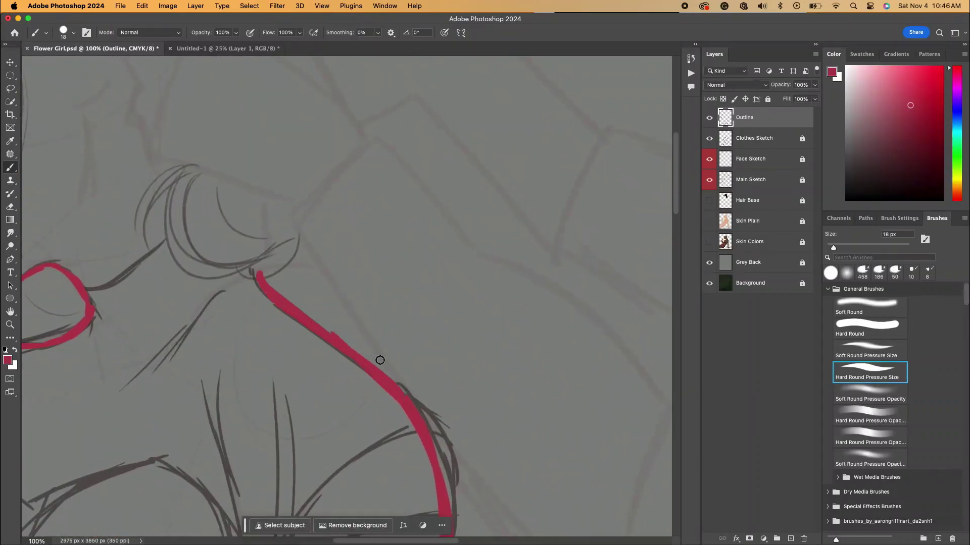
{"action": "key", "text": "super+minus"}
{"action": "key", "text": "super+minus"}
{"action": "key", "text": "super+minus"}
{"action": "left_click_drag", "start_coordinate": [332, 271], "coordinate": [433, 398]}
{"action": "mouse_move", "coordinate": [389, 279]}
{"action": "left_mouse_down"}
{"action": "mouse_move", "coordinate": [457, 334]}
{"action": "mouse_move", "coordinate": [355, 243]}
{"action": "mouse_move", "coordinate": [494, 320]}
{"action": "left_mouse_up"}
Step: Outline both arms and the hand reaching toward the hair, connecting the line to the back of the head
{"action": "key", "text": "super+plus"}
{"action": "key", "text": "super+plus"}
{"action": "mouse_move", "coordinate": [615, 175]}
{"action": "left_mouse_down"}
{"action": "mouse_move", "coordinate": [511, 320]}
{"action": "mouse_move", "coordinate": [490, 313]}
{"action": "left_mouse_up"}
{"action": "left_click_drag", "start_coordinate": [280, 189], "coordinate": [331, 266]}
{"action": "mouse_move", "coordinate": [301, 236]}
{"action": "left_mouse_down"}
{"action": "mouse_move", "coordinate": [399, 330]}
{"action": "mouse_move", "coordinate": [520, 363]}
{"action": "left_mouse_up"}
{"action": "mouse_move", "coordinate": [277, 188]}
{"action": "left_mouse_down"}
{"action": "mouse_move", "coordinate": [218, 109]}
{"action": "mouse_move", "coordinate": [212, 179]}
{"action": "mouse_move", "coordinate": [104, 105]}
{"action": "left_mouse_up"}
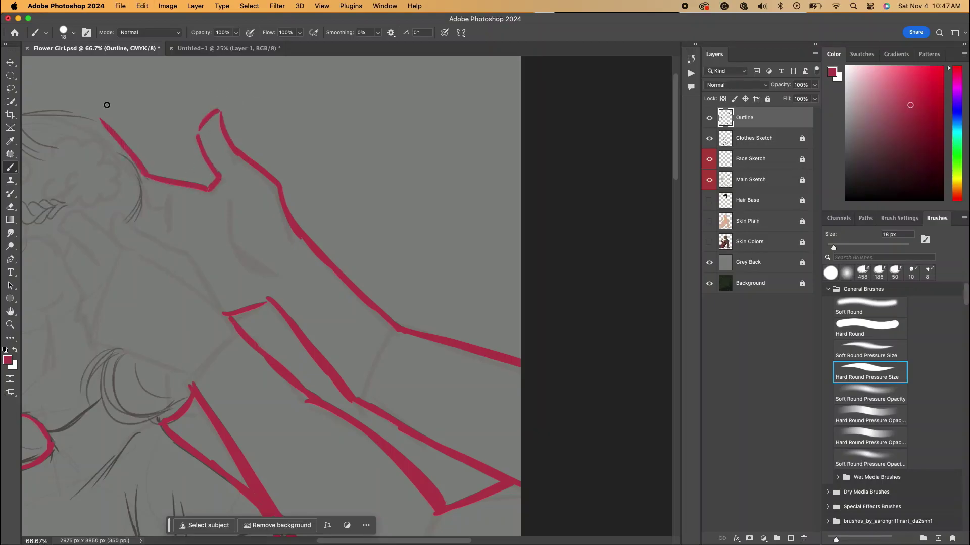
Step: Trace the crimson outline over the crown of the head to the forehead
{"action": "left_click_drag", "start_coordinate": [247, 225], "coordinate": [428, 283]}
{"action": "mouse_move", "coordinate": [287, 178]}
{"action": "left_mouse_down"}
{"action": "mouse_move", "coordinate": [129, 200]}
{"action": "mouse_move", "coordinate": [51, 275]}
{"action": "left_mouse_up"}
{"action": "key", "text": "super+minus"}
{"action": "key", "text": "super+minus"}
{"action": "key", "text": "super+minus"}
{"action": "key", "text": "super+minus"}
Step: Close the crimson outline along the canvas edges where the reaching arms and the skirt are cut off
{"action": "key", "text": "super+plus"}
{"action": "key", "text": "super+plus"}
{"action": "key", "text": "super+plus"}
{"action": "left_click_drag", "start_coordinate": [613, 390], "coordinate": [612, 479]}
{"action": "key", "text": "super+minus"}
{"action": "left_click_drag", "start_coordinate": [670, 337], "coordinate": [634, 183]}
{"action": "mouse_move", "coordinate": [486, 265]}
{"action": "left_mouse_down"}
{"action": "mouse_move", "coordinate": [486, 334]}
{"action": "mouse_move", "coordinate": [485, 299]}
{"action": "left_mouse_up"}
{"action": "left_click_drag", "start_coordinate": [424, 440], "coordinate": [514, 253]}
{"action": "left_click_drag", "start_coordinate": [79, 285], "coordinate": [79, 446]}
{"action": "scroll", "coordinate": [348, 323], "scroll_direction": "up", "scroll_amount": 5}
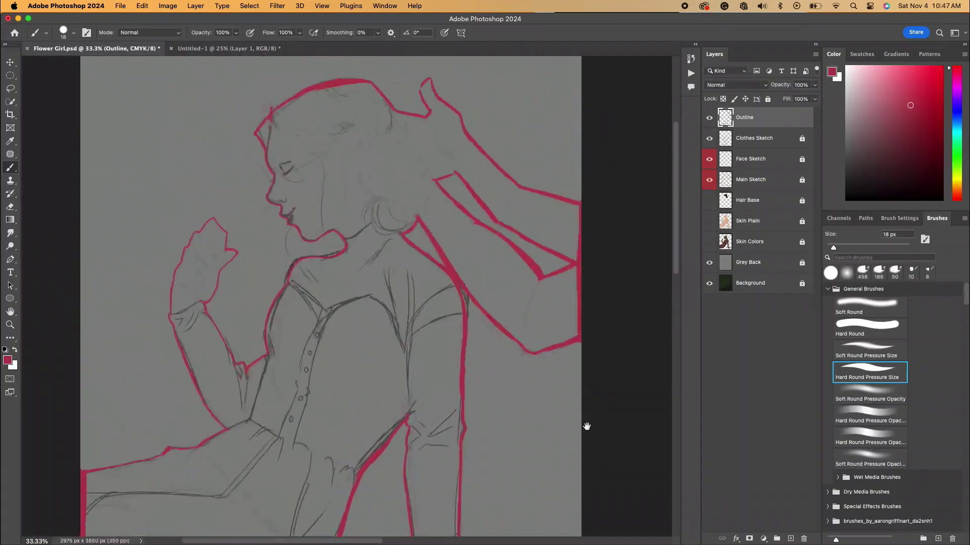
Step: Duplicate the Outline layer and name the copy Out/ Fill
{"action": "scroll", "coordinate": [585, 424], "scroll_direction": "down", "scroll_amount": 2}
{"action": "right_click", "coordinate": [754, 121]}
{"action": "left_click", "coordinate": [769, 110]}
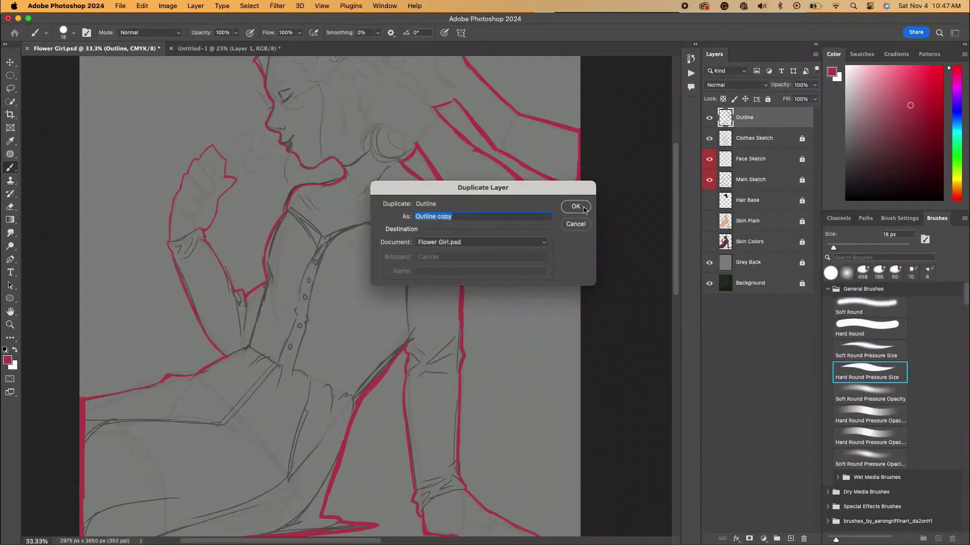
{"action": "key", "text": "Return"}
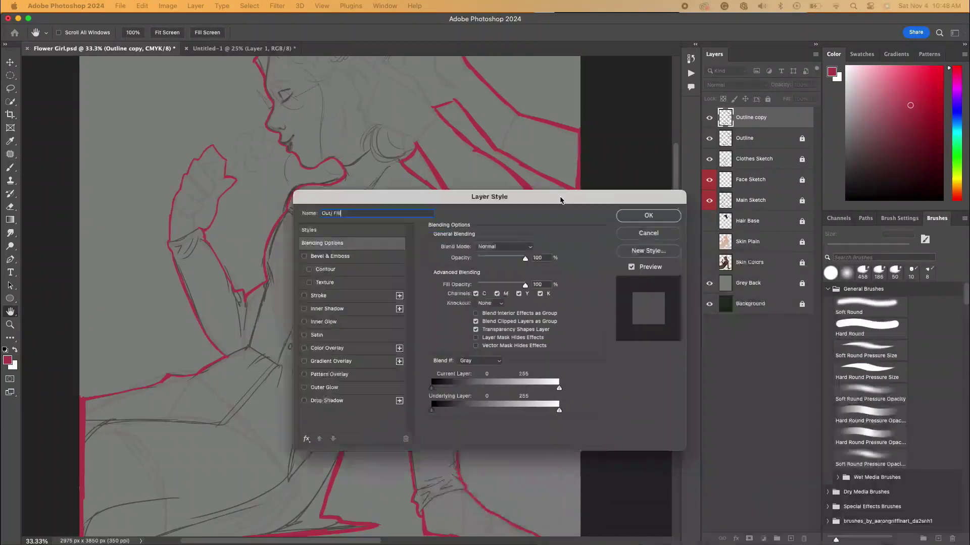
{"action": "key", "text": "Return"}
Step: Customize the toolbar by moving the Pencil Tool and Paint Bucket Tool into the extra tools
{"action": "key", "text": "b"}
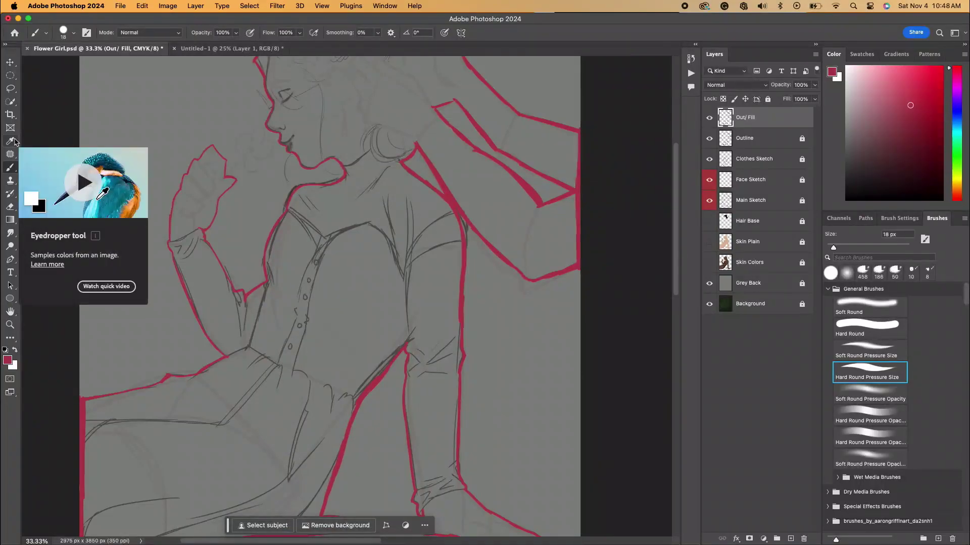
{"action": "left_click", "coordinate": [13, 344]}
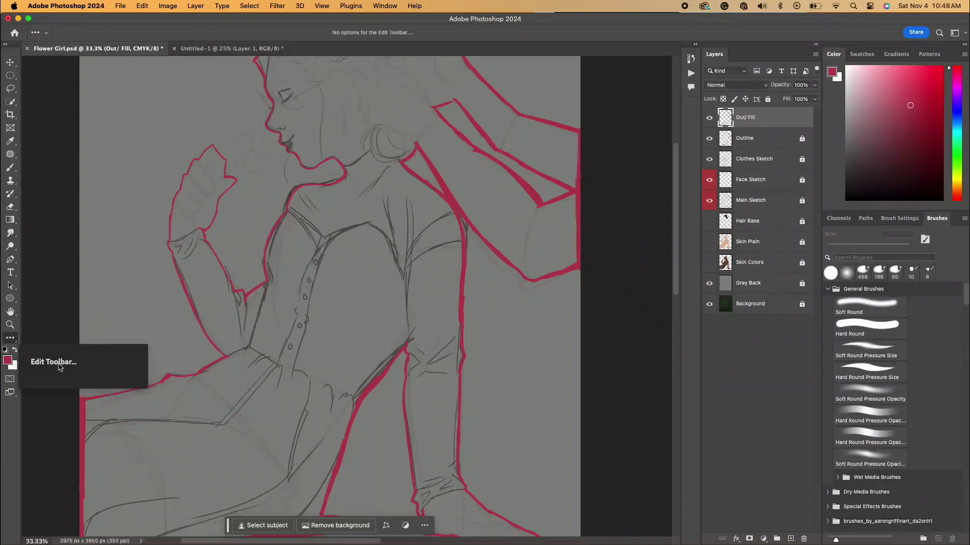
{"action": "left_click", "coordinate": [71, 337]}
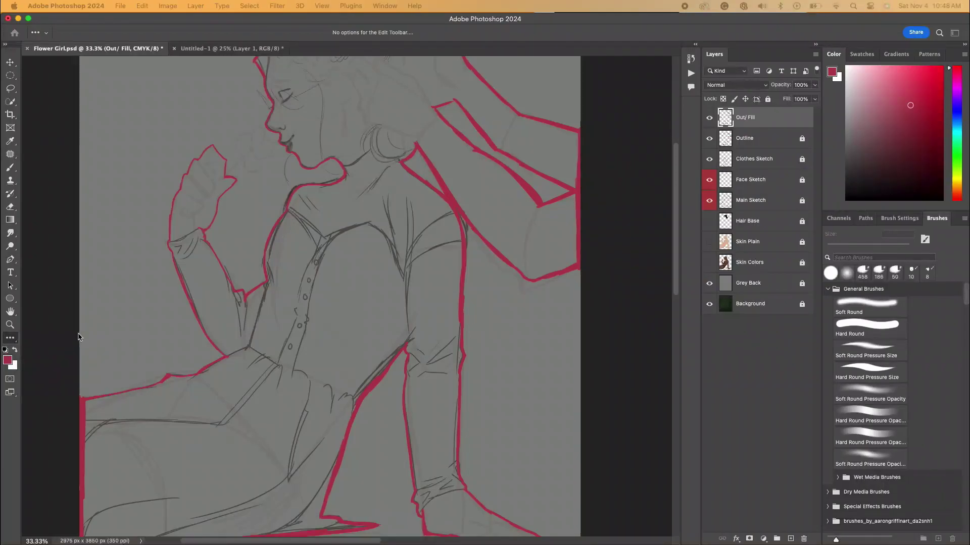
{"action": "scroll", "coordinate": [175, 235], "scroll_direction": "down", "scroll_amount": 10}
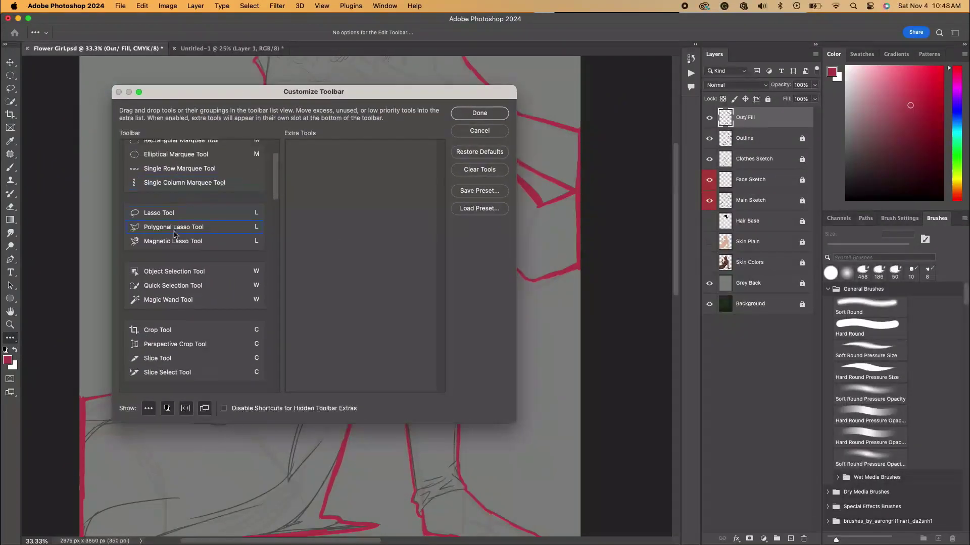
{"action": "scroll", "coordinate": [175, 235], "scroll_direction": "down", "scroll_amount": 8}
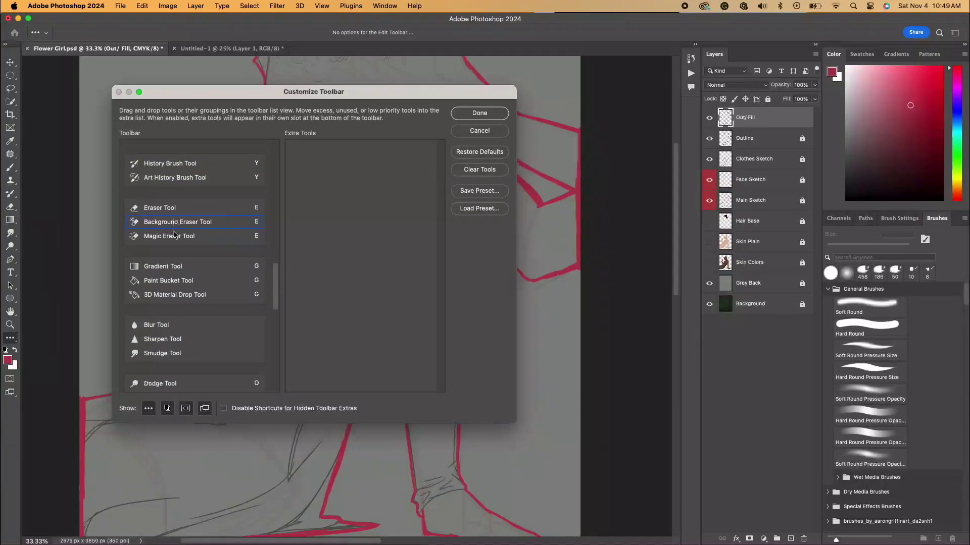
{"action": "scroll", "coordinate": [209, 294], "scroll_direction": "down", "scroll_amount": 3}
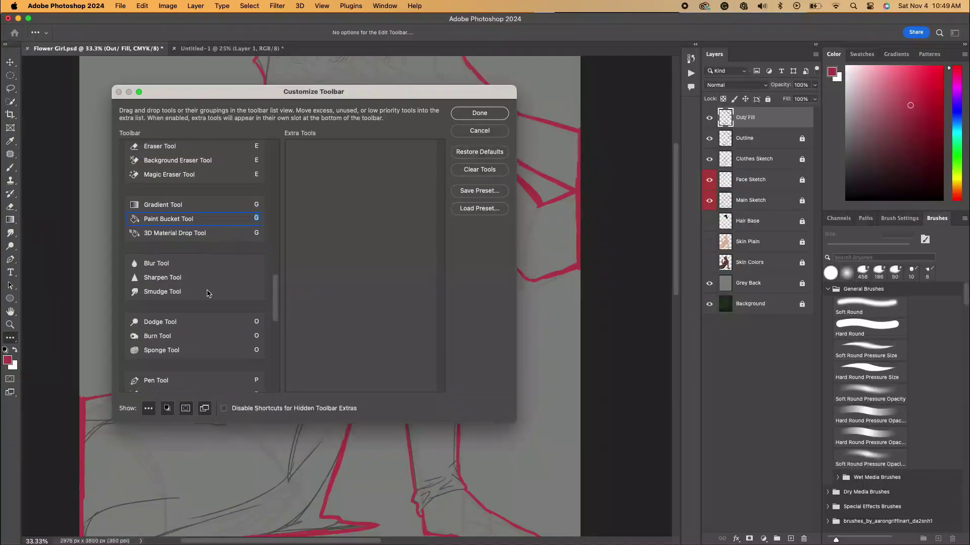
{"action": "scroll", "coordinate": [199, 295], "scroll_direction": "down", "scroll_amount": 12}
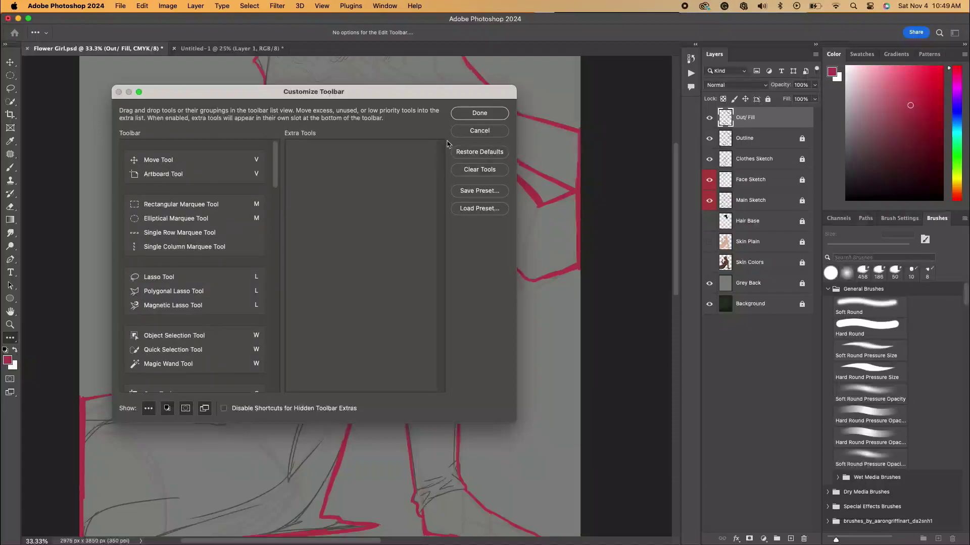
{"action": "scroll", "coordinate": [197, 238], "scroll_direction": "down", "scroll_amount": 15}
{"action": "left_click_drag", "start_coordinate": [159, 234], "coordinate": [384, 242]}
{"action": "scroll", "coordinate": [192, 227], "scroll_direction": "down", "scroll_amount": 2}
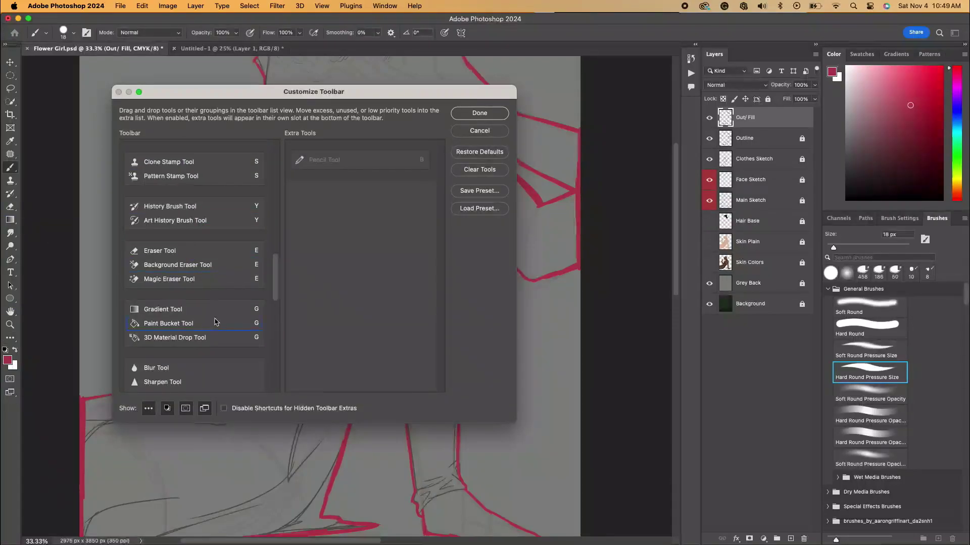
{"action": "key", "text": "Return"}
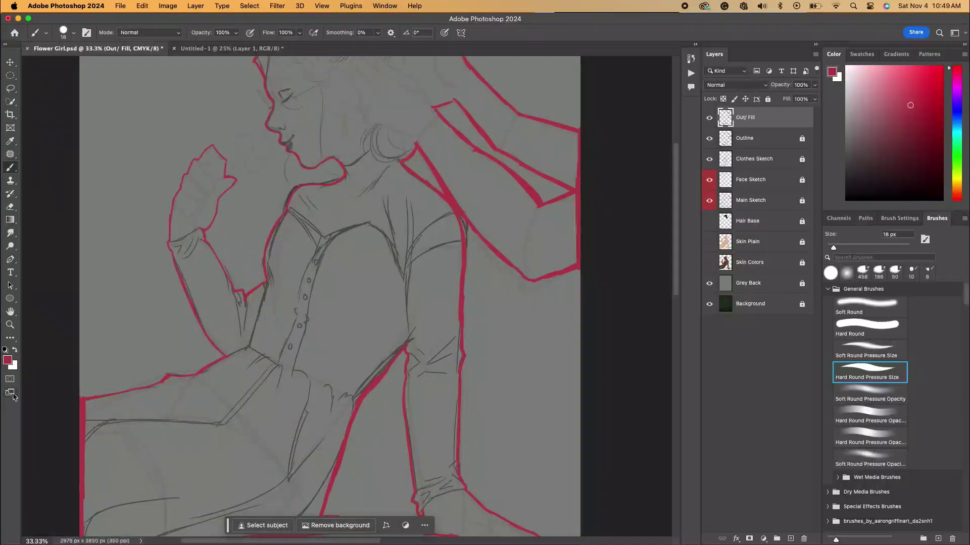
Step: Try to fill the figure with crimson using the Paint Bucket tool, and undo the fill
{"action": "left_click", "coordinate": [16, 343]}
{"action": "right_click", "coordinate": [10, 337]}
{"action": "left_click", "coordinate": [48, 359]}
{"action": "left_click", "coordinate": [274, 354]}
{"action": "key", "text": "ctrl+z"}
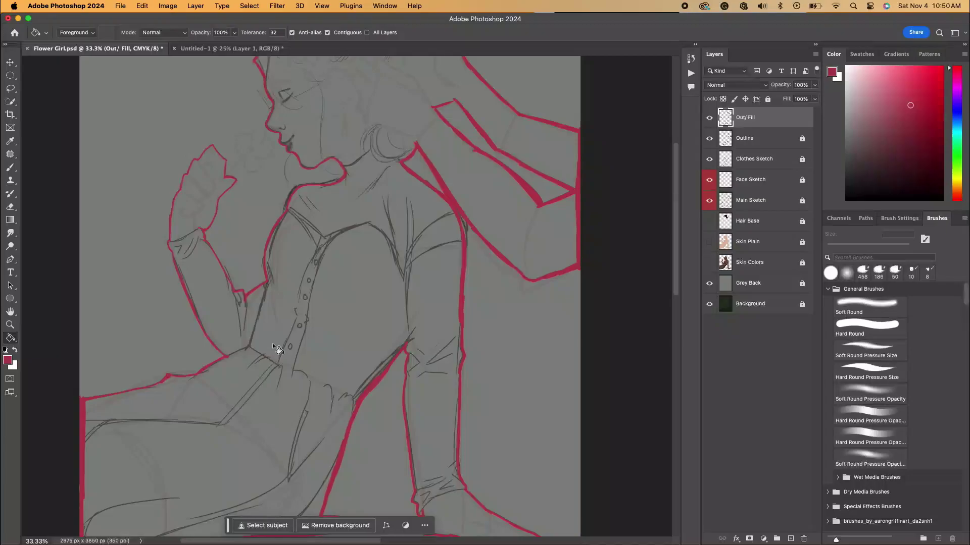
Step: Examine the crimson outline around the bodice, head and reaching arms for gaps
{"action": "key", "text": "super+minus"}
{"action": "key", "text": "super+equal"}
{"action": "key", "text": "super+equal"}
{"action": "key", "text": "super+equal"}
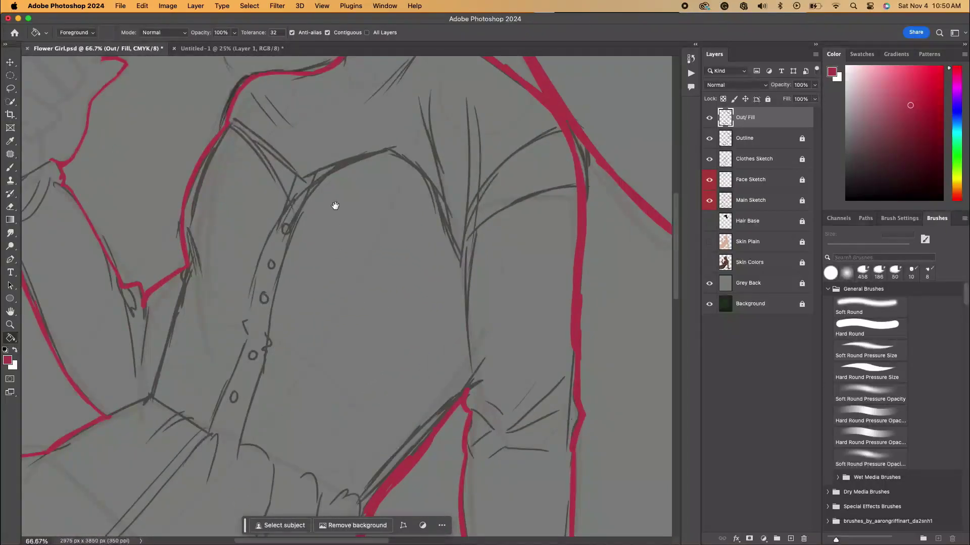
{"action": "left_click_drag", "start_coordinate": [333, 225], "coordinate": [426, 340]}
{"action": "key", "text": "b"}
{"action": "scroll", "coordinate": [447, 204], "scroll_direction": "up", "scroll_amount": 10}
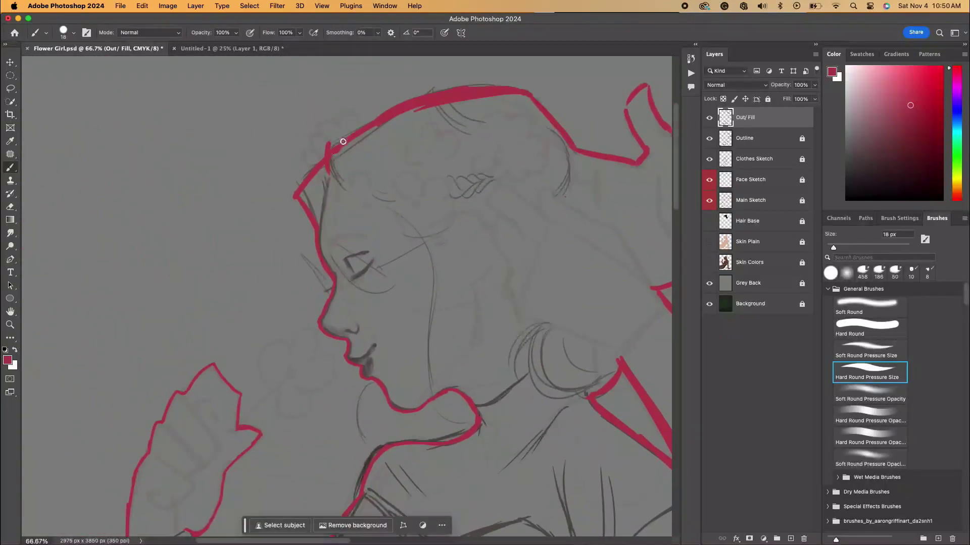
{"action": "scroll", "coordinate": [505, 315], "scroll_direction": "right", "scroll_amount": 5}
{"action": "scroll", "coordinate": [505, 316], "scroll_direction": "up", "scroll_amount": 3}
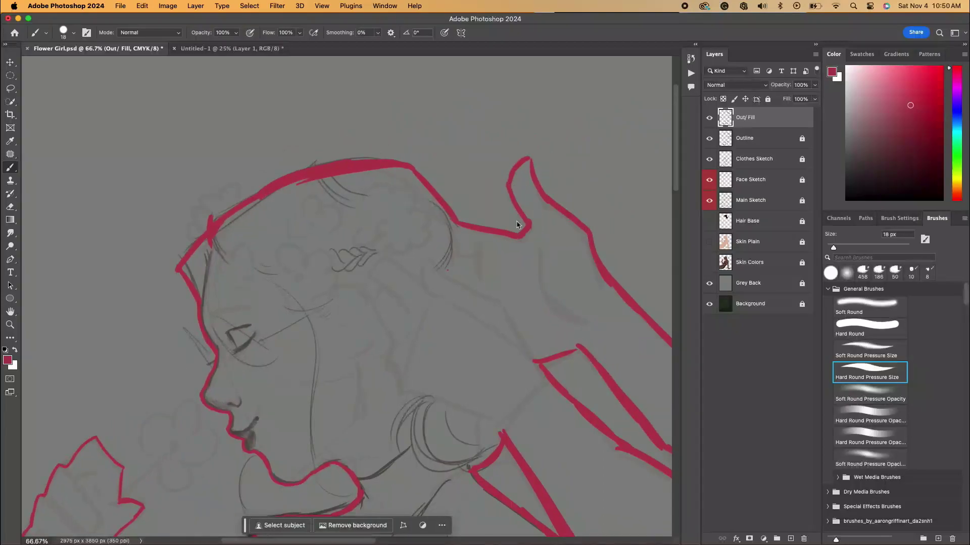
{"action": "scroll", "coordinate": [511, 235], "scroll_direction": "down", "scroll_amount": 6}
Step: Fill the figure's silhouette with crimson on the Out/ Fill layer using the Paint Bucket tool
{"action": "key", "text": "g"}
{"action": "left_click", "coordinate": [362, 250]}
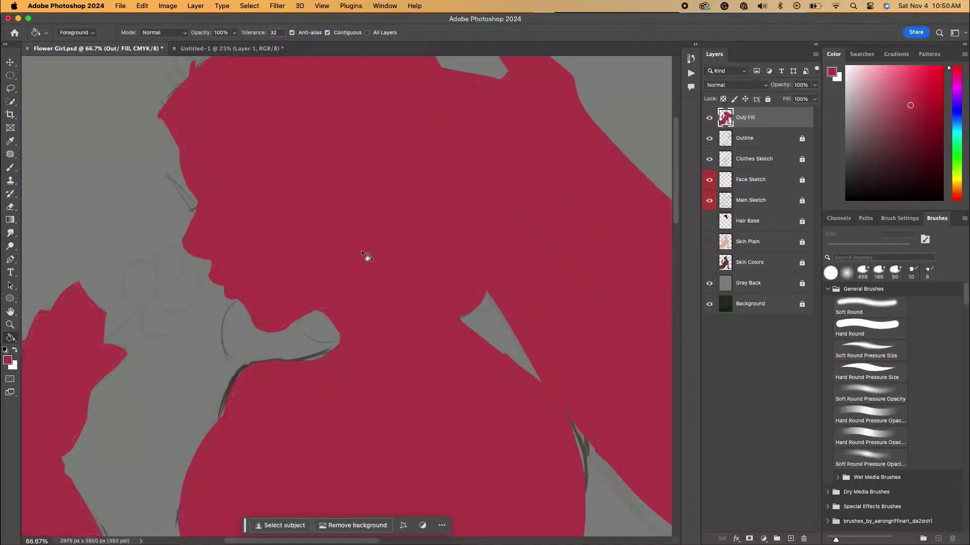
{"action": "key", "text": "super+minus"}
{"action": "key", "text": "super+minus"}
{"action": "key", "text": "super+minus"}
{"action": "key", "text": "super+minus"}
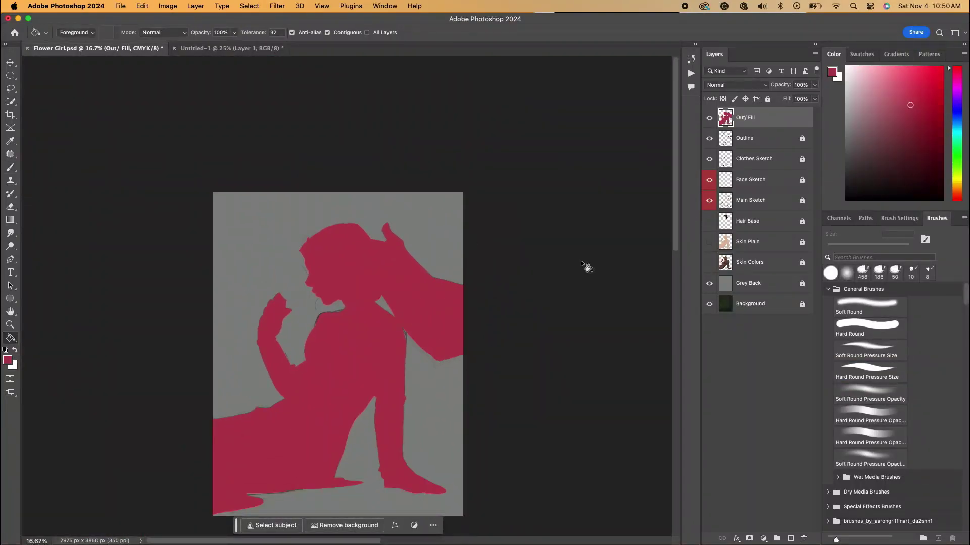
Step: Pick pink from the Pastel swatches, try a brush stroke on the supporting arm and undo it
{"action": "key", "text": "b"}
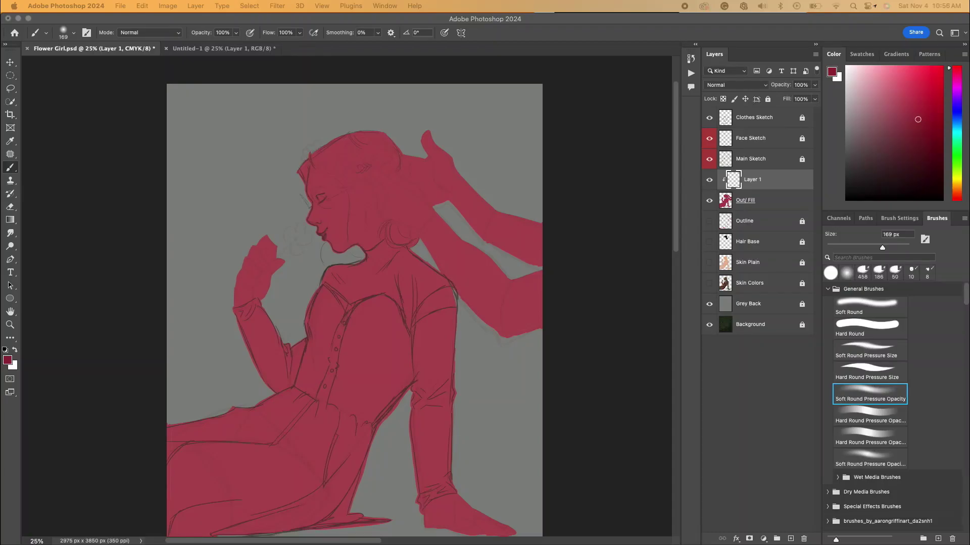
{"action": "left_click", "coordinate": [872, 54]}
{"action": "left_click", "coordinate": [853, 144]}
{"action": "left_click", "coordinate": [950, 172]}
{"action": "left_click_drag", "start_coordinate": [413, 474], "coordinate": [457, 454]}
{"action": "key", "text": "super+z"}
Step: Enlarge the brush to 1455 px and paint soft pastel pink over the skirt and face on Layer 1
{"action": "left_click_drag", "start_coordinate": [883, 247], "coordinate": [903, 247]}
{"action": "mouse_move", "coordinate": [966, 124]}
{"action": "left_mouse_down"}
{"action": "mouse_move", "coordinate": [967, 182]}
{"action": "mouse_move", "coordinate": [967, 126]}
{"action": "left_mouse_up"}
{"action": "left_click", "coordinate": [828, 159]}
{"action": "left_click", "coordinate": [828, 175]}
{"action": "left_click", "coordinate": [828, 160]}
{"action": "left_click_drag", "start_coordinate": [172, 520], "coordinate": [505, 541]}
{"action": "mouse_move", "coordinate": [298, 167]}
{"action": "left_mouse_down"}
{"action": "mouse_move", "coordinate": [202, 334]}
{"action": "mouse_move", "coordinate": [313, 187]}
{"action": "left_mouse_up"}
Step: Brush pastel teal, light blue and light green softly over the arms, upper body and head
{"action": "left_click", "coordinate": [949, 157]}
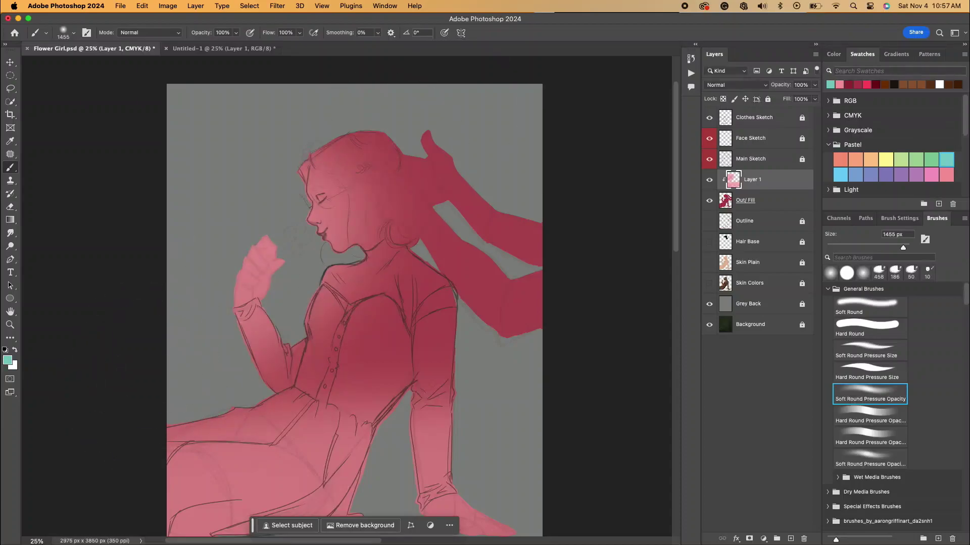
{"action": "left_click_drag", "start_coordinate": [515, 323], "coordinate": [434, 354]}
{"action": "left_click_drag", "start_coordinate": [351, 158], "coordinate": [257, 346]}
{"action": "left_click", "coordinate": [840, 175]}
{"action": "mouse_move", "coordinate": [439, 356]}
{"action": "left_mouse_down"}
{"action": "mouse_move", "coordinate": [195, 334]}
{"action": "mouse_move", "coordinate": [513, 379]}
{"action": "mouse_move", "coordinate": [532, 309]}
{"action": "left_mouse_up"}
{"action": "left_click", "coordinate": [900, 160]}
{"action": "left_click_drag", "start_coordinate": [85, 176], "coordinate": [485, 101]}
Step: Brush pastel pink, blue-violet and dark crimson softly across the lower figure and supporting arm
{"action": "left_click", "coordinate": [950, 176]}
{"action": "left_click_drag", "start_coordinate": [643, 324], "coordinate": [232, 496]}
{"action": "left_click", "coordinate": [886, 174]}
{"action": "left_click_drag", "start_coordinate": [549, 474], "coordinate": [630, 477]}
{"action": "left_click", "coordinate": [876, 86]}
{"action": "mouse_move", "coordinate": [519, 473]}
{"action": "left_mouse_down"}
{"action": "mouse_move", "coordinate": [426, 484]}
{"action": "mouse_move", "coordinate": [202, 485]}
{"action": "left_mouse_up"}
Step: Brush pastel pink from the skirt up toward the head and pastel teal over the raised arm
{"action": "left_click", "coordinate": [946, 175]}
{"action": "mouse_move", "coordinate": [192, 444]}
{"action": "left_mouse_down"}
{"action": "mouse_move", "coordinate": [582, 225]}
{"action": "mouse_move", "coordinate": [374, 156]}
{"action": "left_mouse_up"}
{"action": "left_click", "coordinate": [947, 161]}
{"action": "left_click_drag", "start_coordinate": [127, 384], "coordinate": [258, 228]}
Step: Brush crimson over the lower skirt and supporting arm, and blend pastel blue-violet toward the waist
{"action": "left_click", "coordinate": [885, 86]}
{"action": "mouse_move", "coordinate": [348, 479]}
{"action": "left_mouse_down"}
{"action": "mouse_move", "coordinate": [561, 323]}
{"action": "mouse_move", "coordinate": [581, 213]}
{"action": "left_mouse_up"}
{"action": "left_click_drag", "start_coordinate": [582, 212], "coordinate": [461, 410]}
{"action": "left_click", "coordinate": [886, 175]}
{"action": "mouse_move", "coordinate": [515, 470]}
{"action": "left_mouse_down"}
{"action": "mouse_move", "coordinate": [199, 509]}
{"action": "mouse_move", "coordinate": [323, 363]}
{"action": "left_mouse_up"}
Step: Brush dark crimson across the skirt and pastel purple over the reaching arms, and select crimson again
{"action": "left_click", "coordinate": [866, 85]}
{"action": "left_click_drag", "start_coordinate": [571, 417], "coordinate": [212, 480]}
{"action": "left_click_drag", "start_coordinate": [212, 480], "coordinate": [603, 319]}
{"action": "left_click", "coordinate": [901, 175]}
{"action": "mouse_move", "coordinate": [616, 209]}
{"action": "left_mouse_down"}
{"action": "mouse_move", "coordinate": [545, 167]}
{"action": "mouse_move", "coordinate": [633, 271]}
{"action": "left_mouse_up"}
{"action": "left_click", "coordinate": [858, 85]}
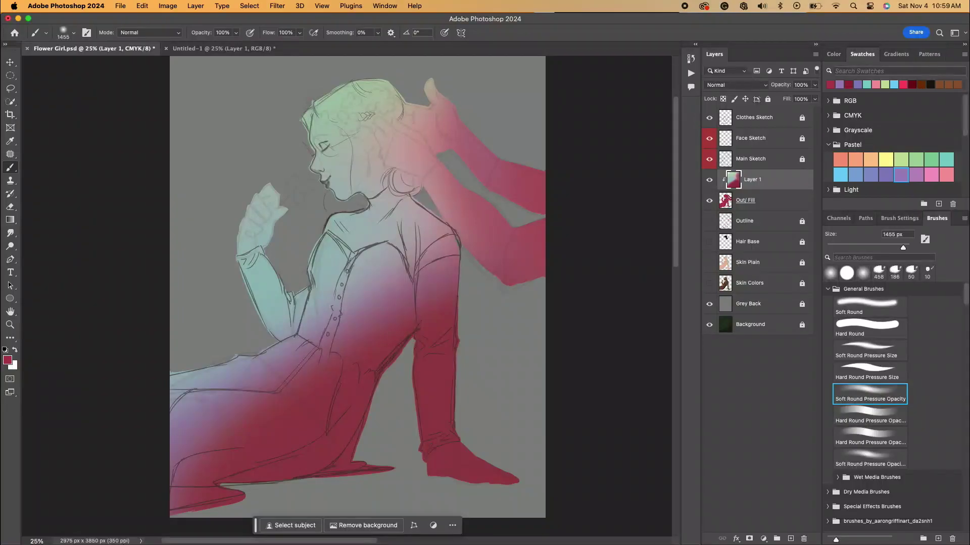
Step: Brush pastel pink softly over the torso and neck, and compare the figure with Layer 1 and Clothes Sketch hidden and shown
{"action": "left_click", "coordinate": [946, 175]}
{"action": "mouse_move", "coordinate": [371, 284]}
{"action": "left_mouse_down"}
{"action": "mouse_move", "coordinate": [324, 319]}
{"action": "mouse_move", "coordinate": [388, 227]}
{"action": "mouse_move", "coordinate": [394, 159]}
{"action": "left_mouse_up"}
{"action": "left_click", "coordinate": [709, 182]}
{"action": "left_click", "coordinate": [710, 180]}
{"action": "left_click", "coordinate": [710, 118]}
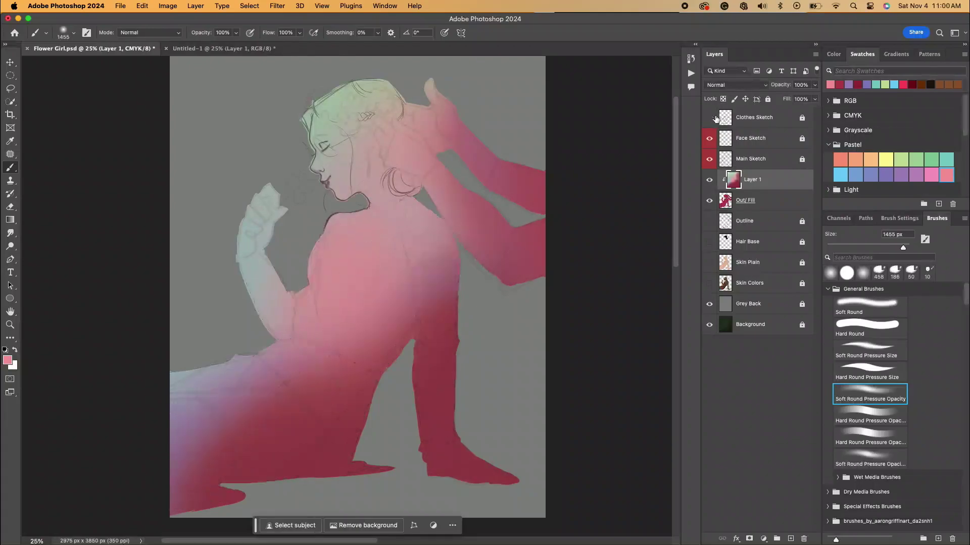
{"action": "left_click", "coordinate": [710, 179]}
{"action": "left_click", "coordinate": [709, 179]}
{"action": "left_click", "coordinate": [709, 118]}
Step: Lock the Out/ Fill layer and add a layer named Shadows above Layer 1, clipped to the silhouette
{"action": "left_click", "coordinate": [889, 356]}
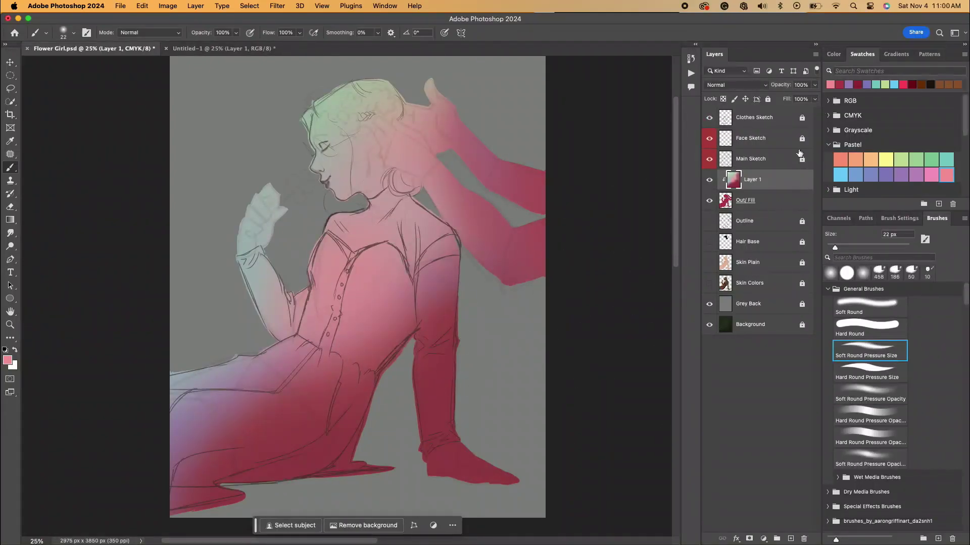
{"action": "left_click", "coordinate": [768, 100]}
{"action": "left_click", "coordinate": [773, 200]}
{"action": "left_click", "coordinate": [768, 100]}
{"action": "left_click", "coordinate": [790, 538]}
{"action": "mouse_move", "coordinate": [771, 200]}
{"action": "left_mouse_down"}
{"action": "mouse_move", "coordinate": [767, 107]}
{"action": "mouse_move", "coordinate": [768, 191]}
{"action": "left_mouse_up"}
{"action": "key", "text": "Return"}
{"action": "left_click", "coordinate": [802, 221]}
{"action": "left_click", "coordinate": [802, 201]}
{"action": "right_click", "coordinate": [770, 182]}
{"action": "left_click", "coordinate": [805, 299]}
Step: Choose the Hard Round Pressure Size brush and enlarge it to 88 px for painting the shadows
{"action": "left_click", "coordinate": [887, 175]}
{"action": "left_click", "coordinate": [872, 373]}
{"action": "left_click_drag", "start_coordinate": [391, 343], "coordinate": [368, 376]}
{"action": "key", "text": "bracketright"}
{"action": "key", "text": "bracketright"}
{"action": "key", "text": "bracketright"}
{"action": "key", "text": "bracketright"}
{"action": "key", "text": "bracketright"}
{"action": "key", "text": "bracketright"}
{"action": "left_click_drag", "start_coordinate": [416, 314], "coordinate": [408, 341]}
{"action": "mouse_move", "coordinate": [404, 328]}
{"action": "left_mouse_down"}
{"action": "mouse_move", "coordinate": [371, 378]}
{"action": "mouse_move", "coordinate": [366, 422]}
{"action": "left_mouse_up"}
{"action": "key", "text": "super+z"}
{"action": "key", "text": "super+z"}
{"action": "key", "text": "super+z"}
Step: Mix a dark navy blue and paint hard-edged shadows along the waist, the skirt folds and the skirt's lower edge
{"action": "left_click", "coordinate": [931, 85]}
{"action": "left_click", "coordinate": [834, 54]}
{"action": "left_click", "coordinate": [956, 117]}
{"action": "left_click", "coordinate": [940, 165]}
{"action": "mouse_move", "coordinate": [412, 323]}
{"action": "left_mouse_down"}
{"action": "mouse_move", "coordinate": [365, 374]}
{"action": "mouse_move", "coordinate": [375, 396]}
{"action": "mouse_move", "coordinate": [402, 300]}
{"action": "mouse_move", "coordinate": [375, 281]}
{"action": "mouse_move", "coordinate": [376, 329]}
{"action": "mouse_move", "coordinate": [359, 362]}
{"action": "mouse_move", "coordinate": [369, 451]}
{"action": "mouse_move", "coordinate": [372, 394]}
{"action": "mouse_move", "coordinate": [285, 488]}
{"action": "mouse_move", "coordinate": [252, 473]}
{"action": "mouse_move", "coordinate": [336, 422]}
{"action": "left_mouse_up"}
{"action": "left_click_drag", "start_coordinate": [344, 361], "coordinate": [333, 428]}
{"action": "left_click_drag", "start_coordinate": [327, 349], "coordinate": [325, 387]}
{"action": "mouse_move", "coordinate": [319, 349]}
{"action": "left_mouse_down"}
{"action": "mouse_move", "coordinate": [316, 378]}
{"action": "mouse_move", "coordinate": [295, 373]}
{"action": "left_mouse_up"}
{"action": "mouse_move", "coordinate": [241, 449]}
{"action": "left_mouse_down"}
{"action": "mouse_move", "coordinate": [189, 489]}
{"action": "mouse_move", "coordinate": [224, 473]}
{"action": "mouse_move", "coordinate": [191, 476]}
{"action": "mouse_move", "coordinate": [175, 505]}
{"action": "left_mouse_up"}
{"action": "left_click_drag", "start_coordinate": [350, 362], "coordinate": [308, 470]}
Step: Paint navy shadows over the supporting arm, the shoulder and back, and both reaching arms
{"action": "mouse_move", "coordinate": [444, 327]}
{"action": "left_mouse_down"}
{"action": "mouse_move", "coordinate": [465, 441]}
{"action": "mouse_move", "coordinate": [501, 489]}
{"action": "mouse_move", "coordinate": [447, 466]}
{"action": "left_mouse_up"}
{"action": "mouse_move", "coordinate": [459, 259]}
{"action": "left_mouse_down"}
{"action": "mouse_move", "coordinate": [446, 333]}
{"action": "mouse_move", "coordinate": [468, 215]}
{"action": "mouse_move", "coordinate": [450, 262]}
{"action": "left_mouse_up"}
{"action": "left_click_drag", "start_coordinate": [459, 241], "coordinate": [407, 192]}
{"action": "mouse_move", "coordinate": [407, 193]}
{"action": "left_mouse_down"}
{"action": "mouse_move", "coordinate": [415, 270]}
{"action": "mouse_move", "coordinate": [438, 249]}
{"action": "mouse_move", "coordinate": [417, 298]}
{"action": "left_mouse_up"}
{"action": "mouse_move", "coordinate": [408, 276]}
{"action": "left_mouse_down"}
{"action": "mouse_move", "coordinate": [388, 246]}
{"action": "mouse_move", "coordinate": [405, 215]}
{"action": "left_mouse_up"}
{"action": "left_click_drag", "start_coordinate": [445, 167], "coordinate": [542, 247]}
{"action": "left_click_drag", "start_coordinate": [542, 172], "coordinate": [526, 202]}
{"action": "left_click_drag", "start_coordinate": [500, 161], "coordinate": [508, 195]}
{"action": "mouse_move", "coordinate": [456, 108]}
{"action": "left_mouse_down"}
{"action": "mouse_move", "coordinate": [417, 116]}
{"action": "mouse_move", "coordinate": [454, 96]}
{"action": "mouse_move", "coordinate": [492, 166]}
{"action": "left_mouse_up"}
Step: Paint navy shadows on the jaw, hair, bodice and raised arm and hand, and set the Shadows layer's blend mode to Overlay
{"action": "left_click_drag", "start_coordinate": [374, 152], "coordinate": [349, 194]}
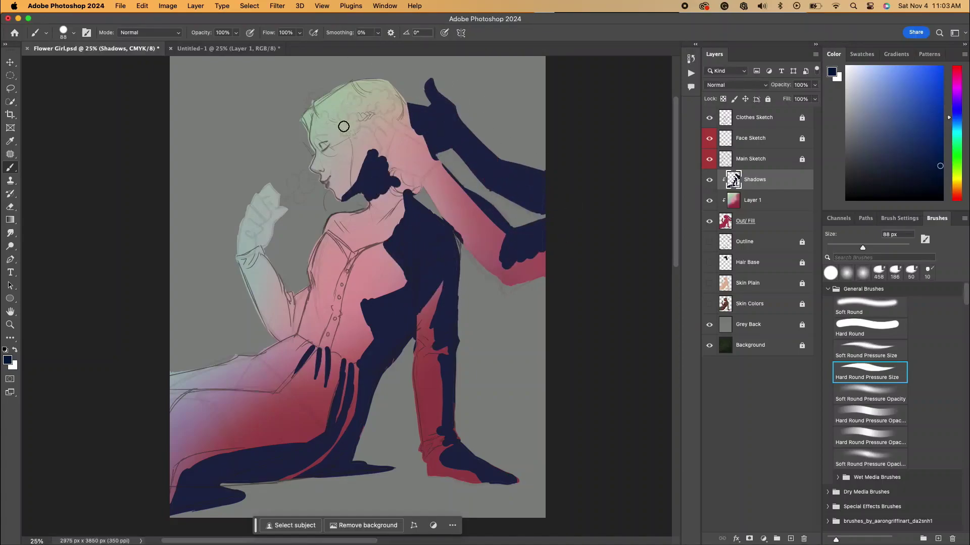
{"action": "left_click_drag", "start_coordinate": [399, 99], "coordinate": [397, 125]}
{"action": "left_click_drag", "start_coordinate": [436, 133], "coordinate": [419, 174]}
{"action": "left_click_drag", "start_coordinate": [353, 240], "coordinate": [341, 287]}
{"action": "left_click_drag", "start_coordinate": [311, 282], "coordinate": [286, 340]}
{"action": "left_click_drag", "start_coordinate": [283, 197], "coordinate": [261, 252]}
{"action": "left_click_drag", "start_coordinate": [283, 275], "coordinate": [288, 323]}
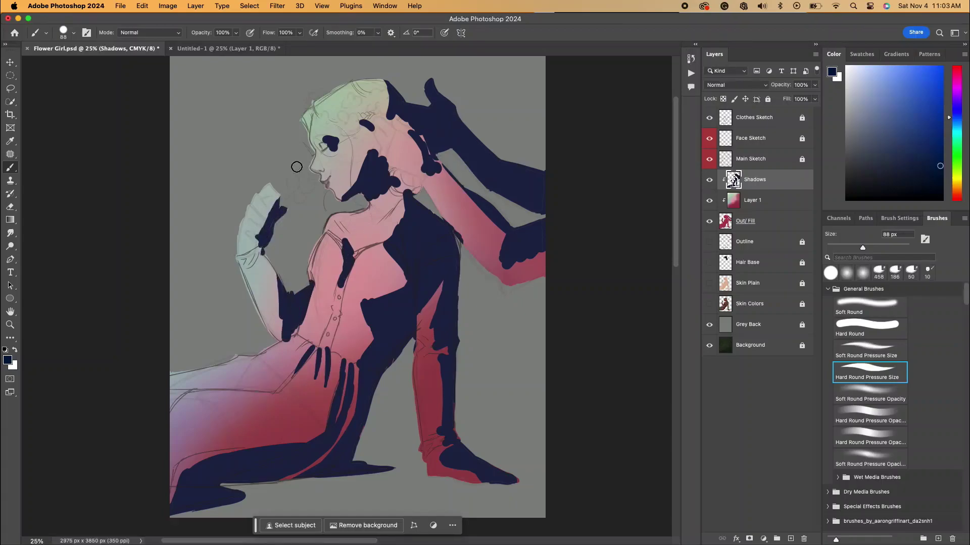
{"action": "left_click", "coordinate": [756, 86]}
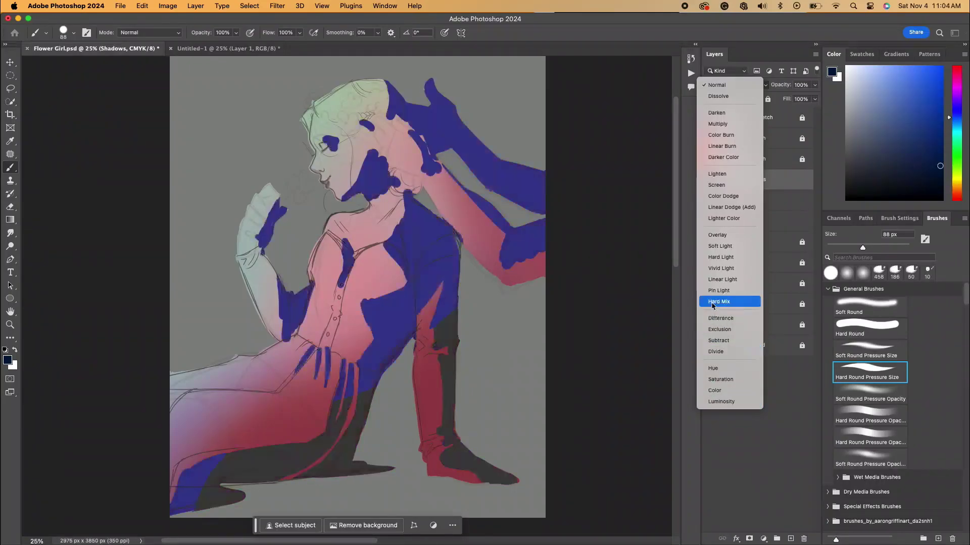
{"action": "left_click", "coordinate": [718, 235]}
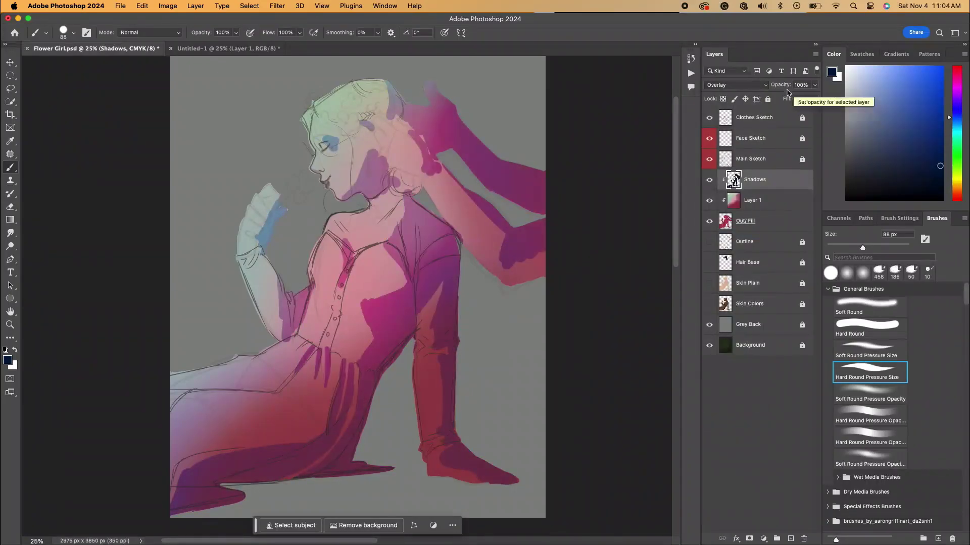
Step: Mix a light tan skin colour and add a new layer above Clothes Sketch
{"action": "left_click", "coordinate": [745, 220]}
{"action": "left_click", "coordinate": [956, 190]}
{"action": "left_click", "coordinate": [886, 89]}
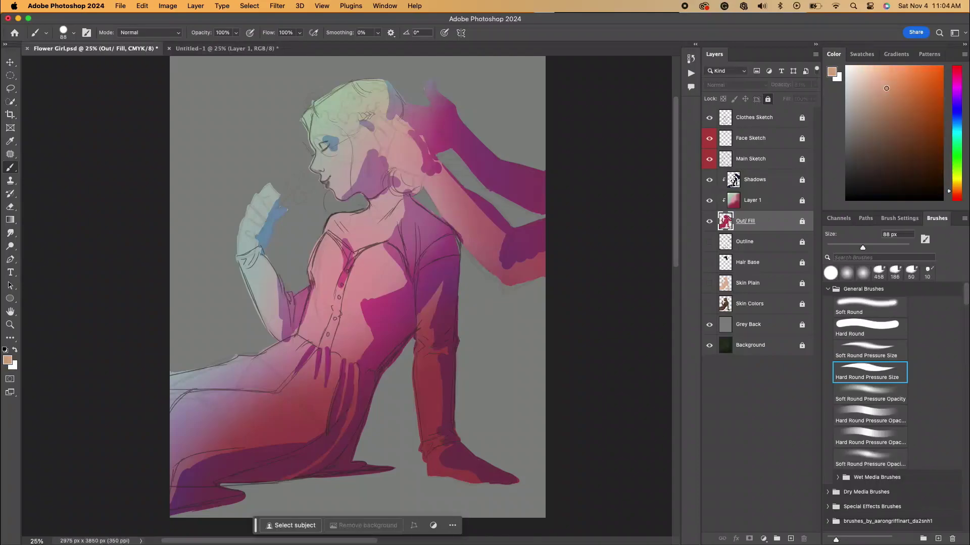
{"action": "key", "text": "super+equal"}
{"action": "key", "text": "super+equal"}
{"action": "key", "text": "super+equal"}
{"action": "left_click", "coordinate": [753, 117]}
{"action": "left_click", "coordinate": [790, 539]}
{"action": "left_click_drag", "start_coordinate": [488, 191], "coordinate": [539, 479]}
{"action": "left_click_drag", "start_coordinate": [383, 207], "coordinate": [378, 273]}
{"action": "left_click_drag", "start_coordinate": [371, 242], "coordinate": [311, 210]}
{"action": "key", "text": "super+z"}
{"action": "key", "text": "super+z"}
Step: Name the new layer Skin and move it between Layer 1 and Out/ Fill, clipped to the silhouette
{"action": "double_click", "coordinate": [781, 124]}
{"action": "type", "text": "Skin"}
{"action": "key", "text": "Return"}
{"action": "left_click", "coordinate": [709, 304]}
{"action": "left_click", "coordinate": [709, 304]}
{"action": "left_click", "coordinate": [709, 304]}
{"action": "left_click", "coordinate": [709, 304]}
{"action": "left_click_drag", "start_coordinate": [750, 119], "coordinate": [752, 231]}
{"action": "right_click", "coordinate": [755, 223]}
{"action": "left_click", "coordinate": [357, 168]}
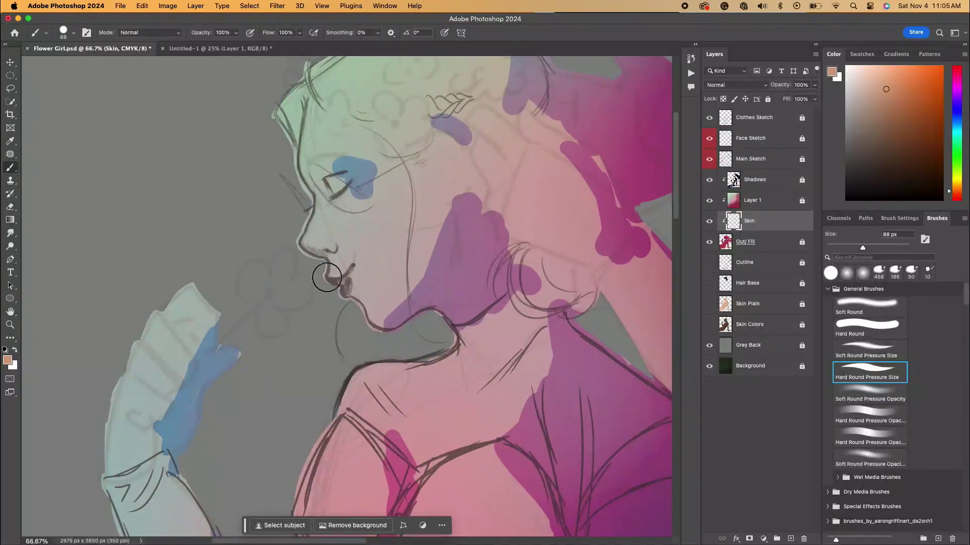
Step: Hide Layer 1, paint the skin tone over the face, neck and chest, move Skin above Layer 1 and show Layer 1 again
{"action": "left_click", "coordinate": [709, 200]}
{"action": "mouse_move", "coordinate": [354, 242]}
{"action": "left_mouse_down"}
{"action": "mouse_move", "coordinate": [455, 152]}
{"action": "mouse_move", "coordinate": [614, 237]}
{"action": "left_mouse_up"}
{"action": "left_click_drag", "start_coordinate": [555, 283], "coordinate": [465, 492]}
{"action": "left_click_drag", "start_coordinate": [744, 229], "coordinate": [746, 193]}
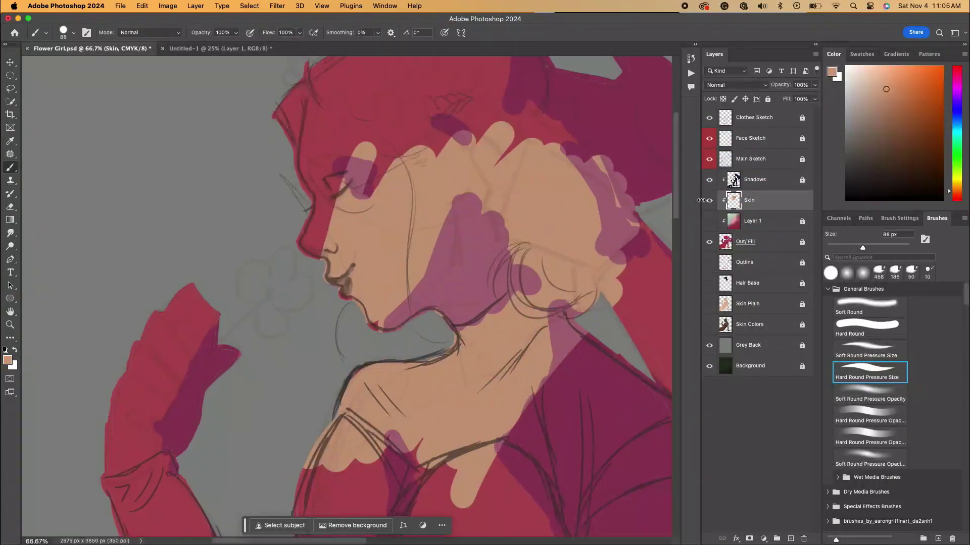
{"action": "left_click", "coordinate": [709, 221]}
Step: Extend the skin tone over the forehead, the reaching arm and the raised hand
{"action": "left_click_drag", "start_coordinate": [313, 176], "coordinate": [467, 71]}
{"action": "left_click_drag", "start_coordinate": [519, 111], "coordinate": [560, 134]}
{"action": "left_click_drag", "start_coordinate": [626, 156], "coordinate": [645, 303]}
{"action": "key", "text": "super+minus"}
{"action": "key", "text": "super+minus"}
{"action": "key", "text": "super+minus"}
{"action": "left_click_drag", "start_coordinate": [288, 298], "coordinate": [268, 358]}
{"action": "left_click_drag", "start_coordinate": [457, 252], "coordinate": [475, 343]}
{"action": "mouse_move", "coordinate": [475, 344]}
{"action": "left_mouse_down"}
{"action": "mouse_move", "coordinate": [545, 282]}
{"action": "mouse_move", "coordinate": [430, 218]}
{"action": "left_mouse_up"}
Step: Paint the blouse off-white across the shoulders, the high collar and both sleeves
{"action": "mouse_move", "coordinate": [416, 298]}
{"action": "left_mouse_down"}
{"action": "mouse_move", "coordinate": [352, 327]}
{"action": "mouse_move", "coordinate": [425, 339]}
{"action": "left_mouse_up"}
{"action": "mouse_move", "coordinate": [437, 337]}
{"action": "left_mouse_down"}
{"action": "mouse_move", "coordinate": [441, 407]}
{"action": "mouse_move", "coordinate": [472, 343]}
{"action": "left_mouse_up"}
{"action": "key", "text": "super+z"}
{"action": "left_click_drag", "start_coordinate": [425, 303], "coordinate": [476, 431]}
{"action": "mouse_move", "coordinate": [442, 358]}
{"action": "left_mouse_down"}
{"action": "mouse_move", "coordinate": [443, 454]}
{"action": "mouse_move", "coordinate": [471, 376]}
{"action": "left_mouse_up"}
{"action": "mouse_move", "coordinate": [430, 349]}
{"action": "left_mouse_down"}
{"action": "mouse_move", "coordinate": [420, 356]}
{"action": "mouse_move", "coordinate": [414, 338]}
{"action": "mouse_move", "coordinate": [364, 332]}
{"action": "left_mouse_up"}
{"action": "left_click_drag", "start_coordinate": [520, 393], "coordinate": [532, 227]}
{"action": "mouse_move", "coordinate": [455, 282]}
{"action": "left_mouse_down"}
{"action": "mouse_move", "coordinate": [451, 375]}
{"action": "mouse_move", "coordinate": [480, 313]}
{"action": "left_mouse_up"}
{"action": "left_click_drag", "start_coordinate": [469, 323], "coordinate": [482, 371]}
{"action": "mouse_move", "coordinate": [301, 197]}
{"action": "left_mouse_down"}
{"action": "mouse_move", "coordinate": [329, 253]}
{"action": "mouse_move", "coordinate": [303, 232]}
{"action": "mouse_move", "coordinate": [320, 256]}
{"action": "left_mouse_up"}
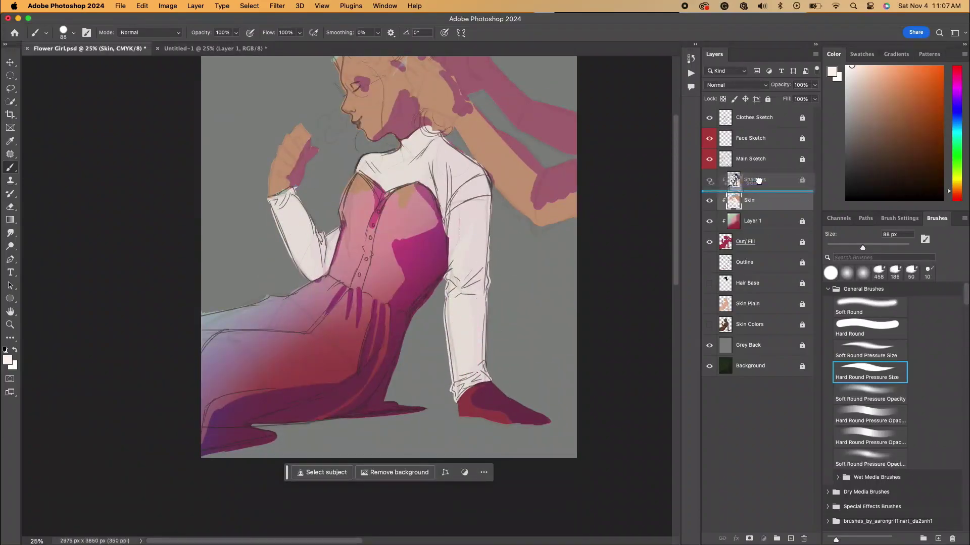
Step: Move the Skin layer below Layer 1, preview blend modes but keep Normal, and lower Layer 1's opacity to 36%
{"action": "left_click_drag", "start_coordinate": [737, 200], "coordinate": [737, 230]}
{"action": "left_click", "coordinate": [752, 200]}
{"action": "left_click_drag", "start_coordinate": [814, 99], "coordinate": [814, 113]}
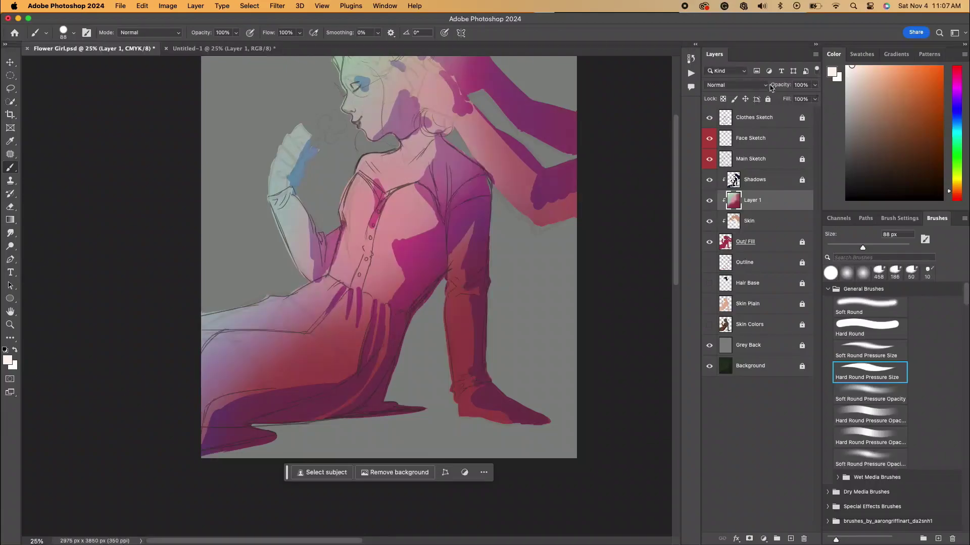
{"action": "left_click", "coordinate": [734, 85]}
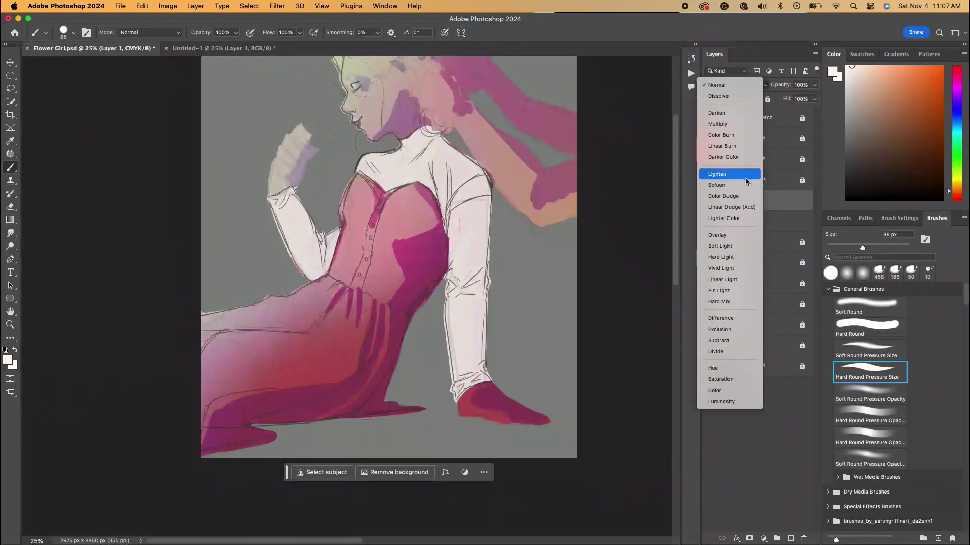
{"action": "left_click", "coordinate": [717, 85]}
{"action": "left_click_drag", "start_coordinate": [814, 85], "coordinate": [807, 83]}
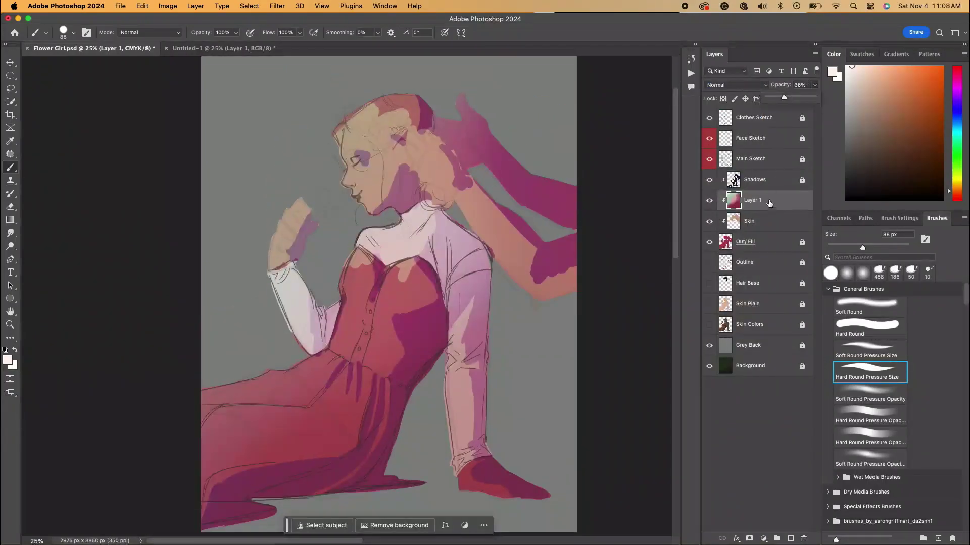
Step: Lower the Shadows layer's opacity to 54% and rename the Skin layer as Color Base
{"action": "left_click", "coordinate": [754, 179]}
{"action": "left_click_drag", "start_coordinate": [814, 85], "coordinate": [799, 99]}
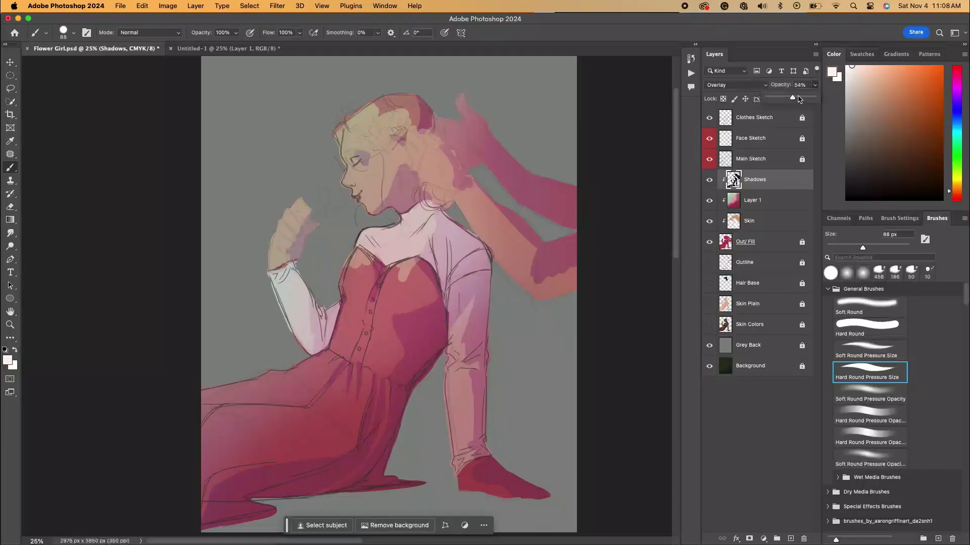
{"action": "double_click", "coordinate": [751, 222]}
{"action": "key", "text": "BackSpace"}
{"action": "key", "text": "Return"}
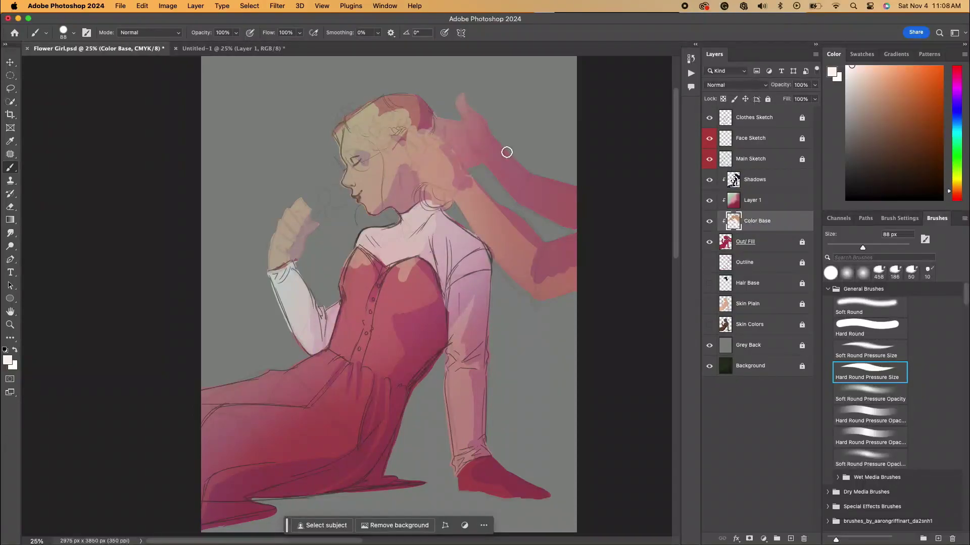
Step: Paint the hair, the low bun and the eyebrow in a very dark brown on the Color Base layer
{"action": "left_click", "coordinate": [920, 181]}
{"action": "key", "text": "super+plus"}
{"action": "key", "text": "super+plus"}
{"action": "key", "text": "super+plus"}
{"action": "left_click_drag", "start_coordinate": [388, 172], "coordinate": [208, 515], "text": "space"}
{"action": "left_click", "coordinate": [884, 352]}
{"action": "key", "text": "super+z"}
{"action": "mouse_move", "coordinate": [353, 132]}
{"action": "left_mouse_down"}
{"action": "mouse_move", "coordinate": [352, 197]}
{"action": "mouse_move", "coordinate": [310, 210]}
{"action": "mouse_move", "coordinate": [324, 173]}
{"action": "mouse_move", "coordinate": [268, 117]}
{"action": "mouse_move", "coordinate": [370, 217]}
{"action": "mouse_move", "coordinate": [401, 190]}
{"action": "mouse_move", "coordinate": [275, 187]}
{"action": "mouse_move", "coordinate": [260, 166]}
{"action": "mouse_move", "coordinate": [130, 223]}
{"action": "mouse_move", "coordinate": [260, 186]}
{"action": "mouse_move", "coordinate": [169, 199]}
{"action": "left_mouse_up"}
{"action": "key", "text": "period"}
{"action": "mouse_move", "coordinate": [318, 281]}
{"action": "left_mouse_down"}
{"action": "mouse_move", "coordinate": [336, 318]}
{"action": "mouse_move", "coordinate": [326, 258]}
{"action": "mouse_move", "coordinate": [355, 283]}
{"action": "mouse_move", "coordinate": [331, 340]}
{"action": "mouse_move", "coordinate": [440, 359]}
{"action": "mouse_move", "coordinate": [404, 384]}
{"action": "mouse_move", "coordinate": [312, 277]}
{"action": "mouse_move", "coordinate": [343, 329]}
{"action": "left_mouse_up"}
{"action": "key", "text": "super+equal"}
{"action": "left_click_drag", "start_coordinate": [76, 240], "coordinate": [131, 224]}
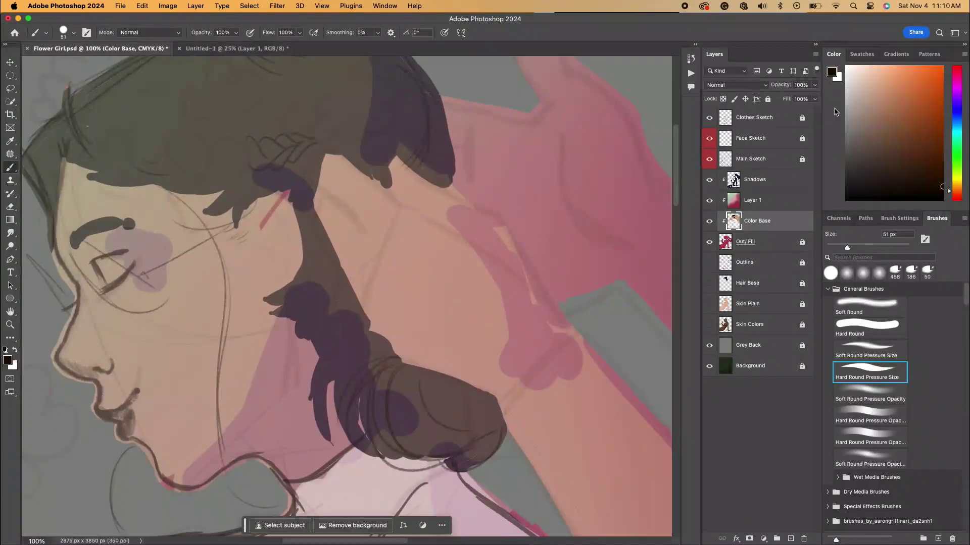
Step: Sample a greyish skin tone from the face, paint it on the hand beside the hair, and brush the cheek with Soft Round Pressure Opacity
{"action": "left_click", "coordinate": [128, 212], "text": "alt"}
{"action": "mouse_move", "coordinate": [331, 211]}
{"action": "left_mouse_down"}
{"action": "mouse_move", "coordinate": [353, 283]}
{"action": "mouse_move", "coordinate": [443, 278]}
{"action": "left_mouse_up"}
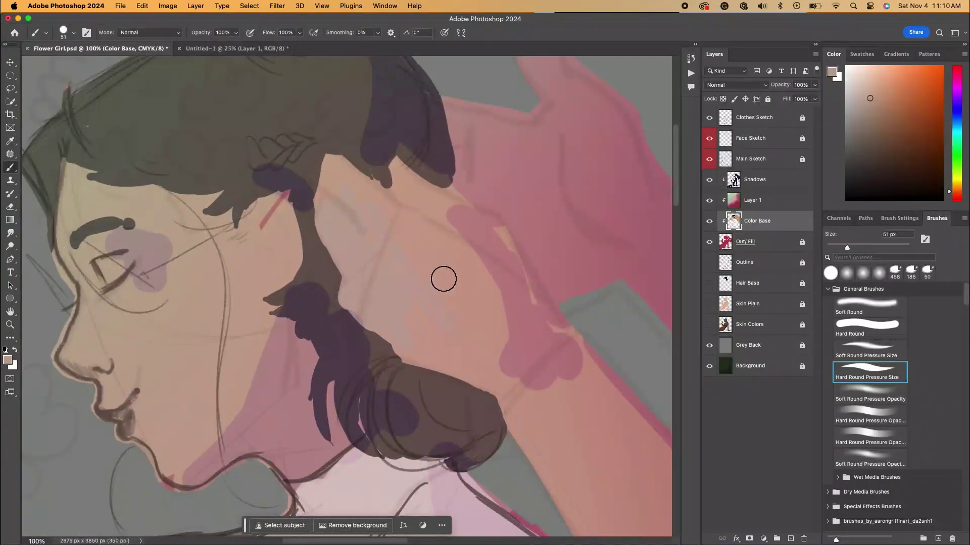
{"action": "left_click", "coordinate": [873, 395]}
{"action": "left_click_drag", "start_coordinate": [212, 273], "coordinate": [115, 314]}
Step: Brush a saturated orange softly over the nose, cheek, ear and jaw, and blend around the eye
{"action": "left_click", "coordinate": [940, 103]}
{"action": "left_click_drag", "start_coordinate": [70, 336], "coordinate": [121, 308]}
{"action": "left_click_drag", "start_coordinate": [284, 220], "coordinate": [285, 260]}
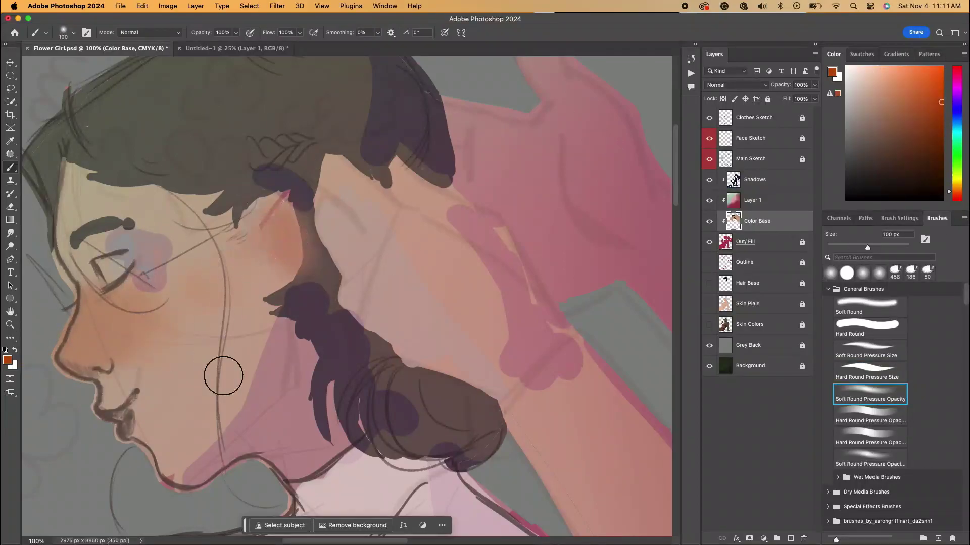
{"action": "left_click_drag", "start_coordinate": [191, 465], "coordinate": [230, 450]}
{"action": "left_click_drag", "start_coordinate": [109, 264], "coordinate": [128, 271]}
Step: Softly shade the reaching hands and arms and the raised hand with warm skin tones
{"action": "left_click_drag", "start_coordinate": [338, 179], "coordinate": [343, 261]}
{"action": "left_click_drag", "start_coordinate": [566, 128], "coordinate": [577, 197]}
{"action": "key", "text": "super+minus"}
{"action": "key", "text": "super+minus"}
{"action": "key", "text": "super+minus"}
{"action": "mouse_move", "coordinate": [528, 343]}
{"action": "left_mouse_down"}
{"action": "mouse_move", "coordinate": [649, 421]}
{"action": "mouse_move", "coordinate": [695, 259]}
{"action": "left_mouse_up"}
{"action": "mouse_move", "coordinate": [230, 185]}
{"action": "left_mouse_down"}
{"action": "mouse_move", "coordinate": [252, 207]}
{"action": "mouse_move", "coordinate": [227, 242]}
{"action": "left_mouse_up"}
{"action": "mouse_move", "coordinate": [528, 240]}
{"action": "left_mouse_down"}
{"action": "mouse_move", "coordinate": [576, 149]}
{"action": "mouse_move", "coordinate": [498, 141]}
{"action": "mouse_move", "coordinate": [375, 152]}
{"action": "mouse_move", "coordinate": [331, 174]}
{"action": "mouse_move", "coordinate": [340, 108]}
{"action": "mouse_move", "coordinate": [351, 173]}
{"action": "left_mouse_up"}
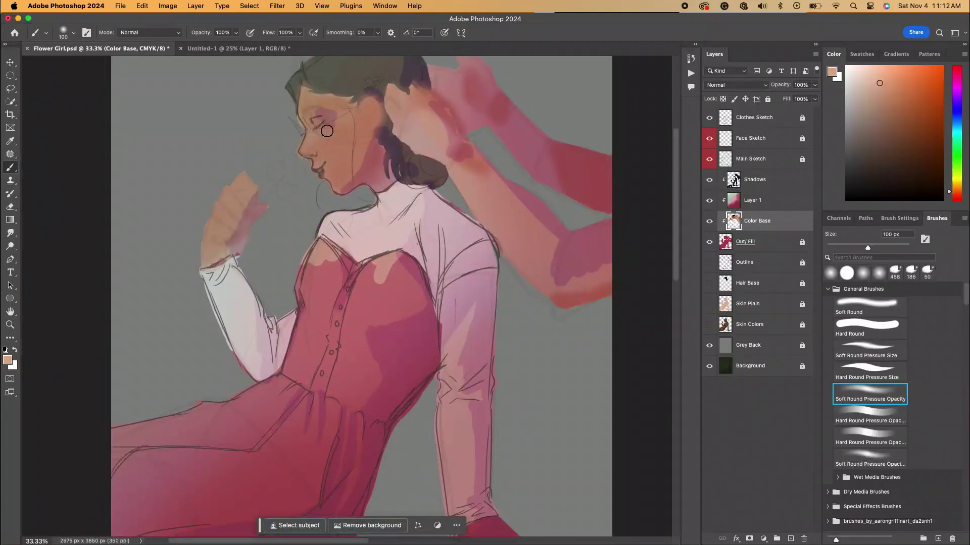
Step: Examine the whole figure with the Color Base layer hidden and shown
{"action": "mouse_move", "coordinate": [341, 128]}
{"action": "left_mouse_down"}
{"action": "mouse_move", "coordinate": [331, 153]}
{"action": "mouse_move", "coordinate": [349, 315]}
{"action": "left_mouse_up"}
{"action": "key", "text": "super+minus"}
{"action": "key", "text": "super+plus"}
{"action": "key", "text": "super+plus"}
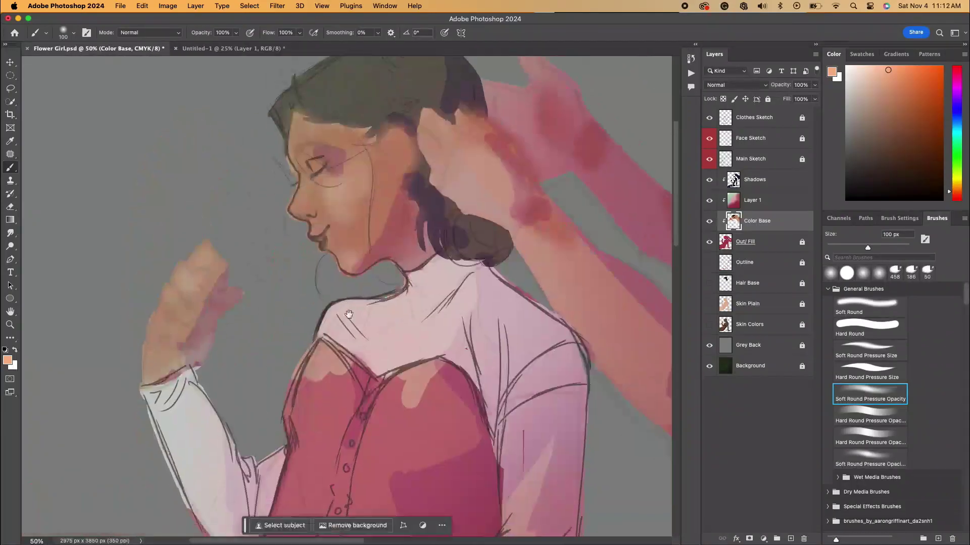
{"action": "scroll", "coordinate": [582, 201], "scroll_direction": "down", "scroll_amount": 10}
{"action": "key", "text": "super+minus"}
{"action": "key", "text": "super+minus"}
{"action": "left_click", "coordinate": [709, 221]}
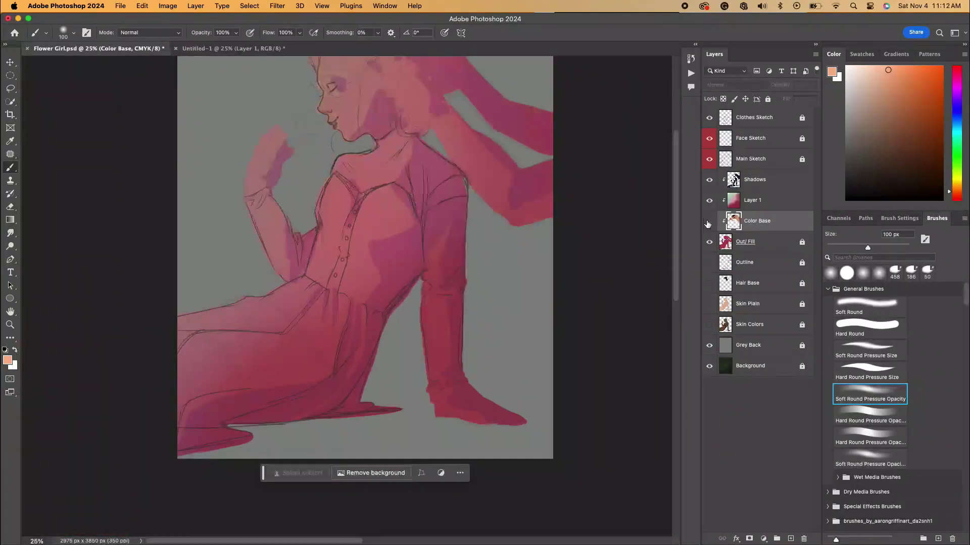
{"action": "scroll", "coordinate": [404, 248], "scroll_direction": "up", "scroll_amount": 3}
{"action": "left_click", "coordinate": [709, 221]}
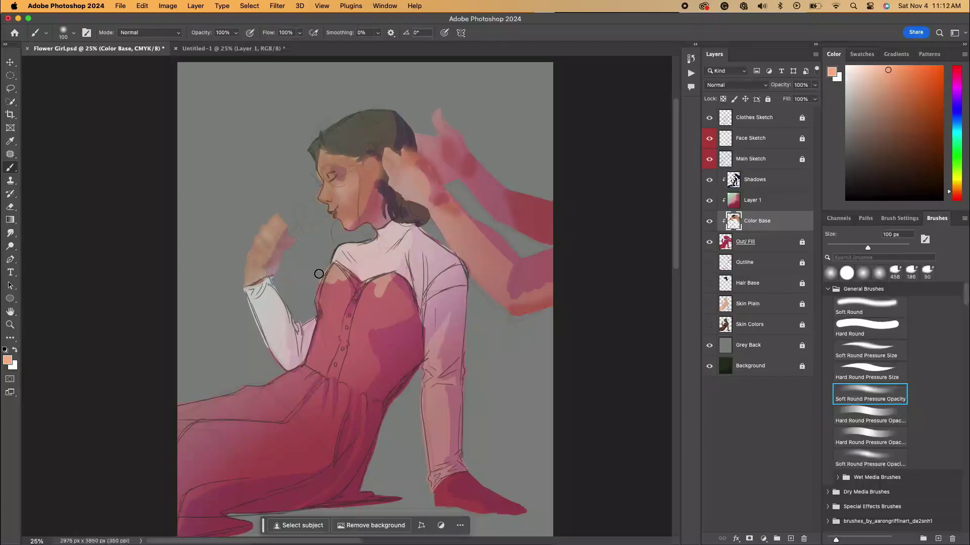
Step: Add a new clipped layer directly above Color Base
{"action": "left_click", "coordinate": [791, 539]}
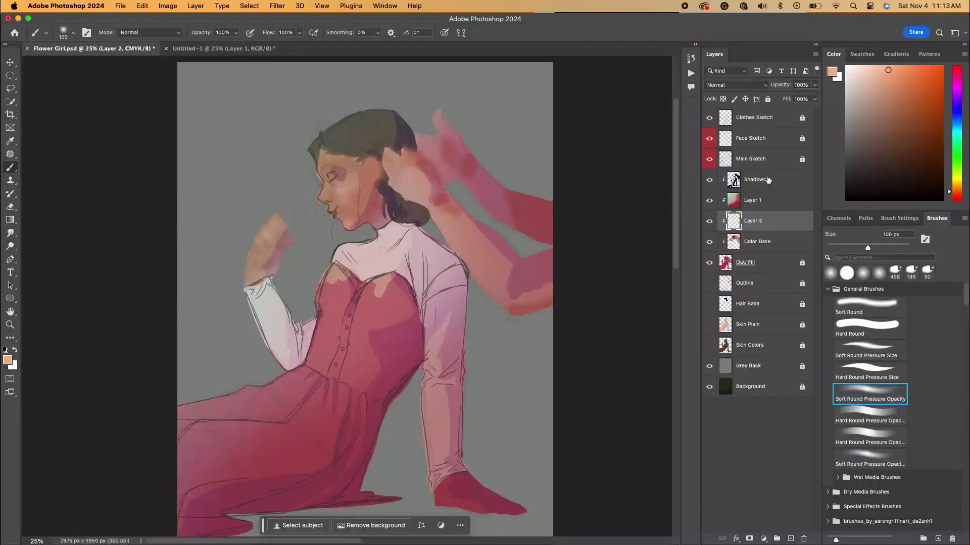
Step: Move the new layer to the top of the stack and pick the Hard Round Pressure Size brush with pastel light blue
{"action": "left_click_drag", "start_coordinate": [752, 221], "coordinate": [752, 109]}
{"action": "key", "text": "super+plus"}
{"action": "key", "text": "super+plus"}
{"action": "left_click", "coordinate": [869, 373]}
{"action": "key", "text": "super+plus"}
{"action": "left_click", "coordinate": [862, 54]}
{"action": "left_click", "coordinate": [840, 175]}
Step: Reduce the brush to 13 px and hatch light blue marks over the eye, under the nose, and on the ear, jaw and hair bun
{"action": "mouse_move", "coordinate": [512, 98]}
{"action": "left_mouse_down"}
{"action": "mouse_move", "coordinate": [505, 320]}
{"action": "mouse_move", "coordinate": [559, 308]}
{"action": "left_mouse_up"}
{"action": "key", "text": "bracketleft"}
{"action": "key", "text": "bracketleft"}
{"action": "key", "text": "bracketleft"}
{"action": "key", "text": "bracketleft"}
{"action": "key", "text": "bracketleft"}
{"action": "key", "text": "bracketleft"}
{"action": "key", "text": "bracketleft"}
{"action": "key", "text": "bracketleft"}
{"action": "key", "text": "bracketleft"}
{"action": "key", "text": "bracketleft"}
{"action": "key", "text": "bracketleft"}
{"action": "key", "text": "bracketleft"}
{"action": "key", "text": "bracketleft"}
{"action": "key", "text": "bracketleft"}
{"action": "key", "text": "bracketleft"}
{"action": "key", "text": "bracketleft"}
{"action": "key", "text": "bracketleft"}
{"action": "key", "text": "bracketleft"}
{"action": "key", "text": "super+z"}
{"action": "left_click_drag", "start_coordinate": [423, 261], "coordinate": [408, 294]}
{"action": "left_click_drag", "start_coordinate": [389, 308], "coordinate": [386, 314]}
{"action": "left_click_drag", "start_coordinate": [410, 161], "coordinate": [421, 196]}
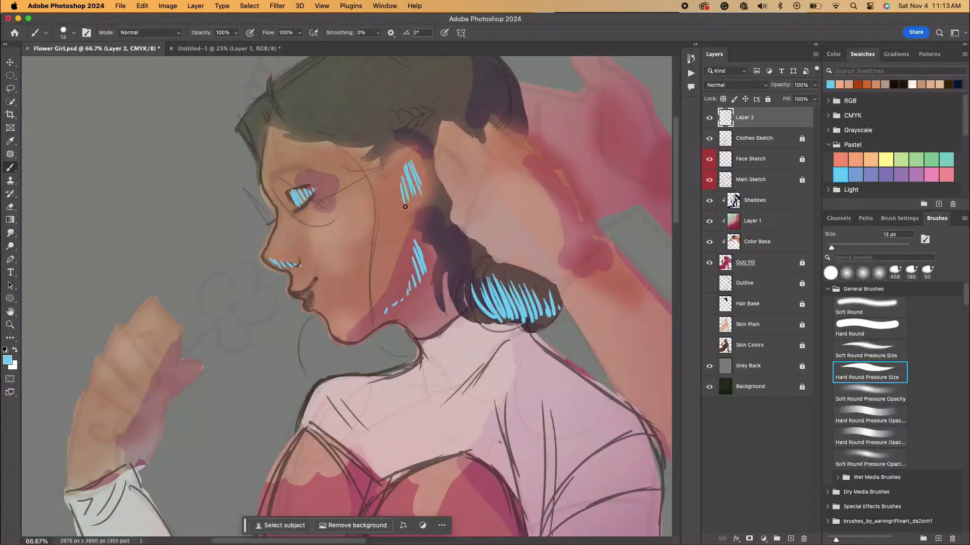
Step: Hatch more light blue marks over the front of the hair and the shoulder area
{"action": "left_click_drag", "start_coordinate": [316, 116], "coordinate": [336, 138]}
{"action": "left_click_drag", "start_coordinate": [331, 113], "coordinate": [356, 141]}
{"action": "left_click_drag", "start_coordinate": [381, 117], "coordinate": [391, 124]}
{"action": "left_click_drag", "start_coordinate": [533, 443], "coordinate": [549, 487]}
{"action": "left_click_drag", "start_coordinate": [524, 458], "coordinate": [533, 478]}
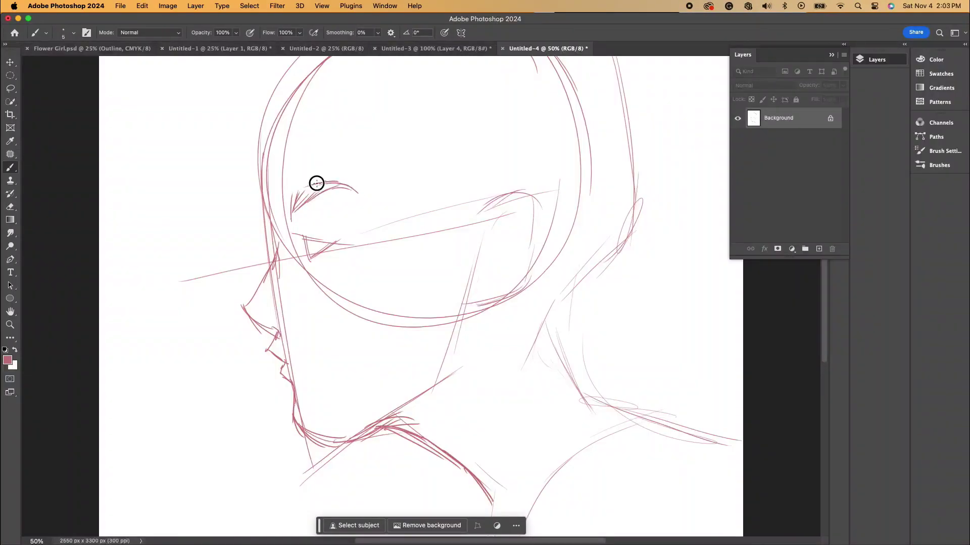
Step: In the Untitled-4 head sketch, build up the eyebrow, upper eyelid and forehead contour with red lines
{"action": "left_click_drag", "start_coordinate": [316, 183], "coordinate": [293, 210]}
{"action": "left_click_drag", "start_coordinate": [289, 230], "coordinate": [309, 236]}
{"action": "left_click_drag", "start_coordinate": [286, 95], "coordinate": [266, 191]}
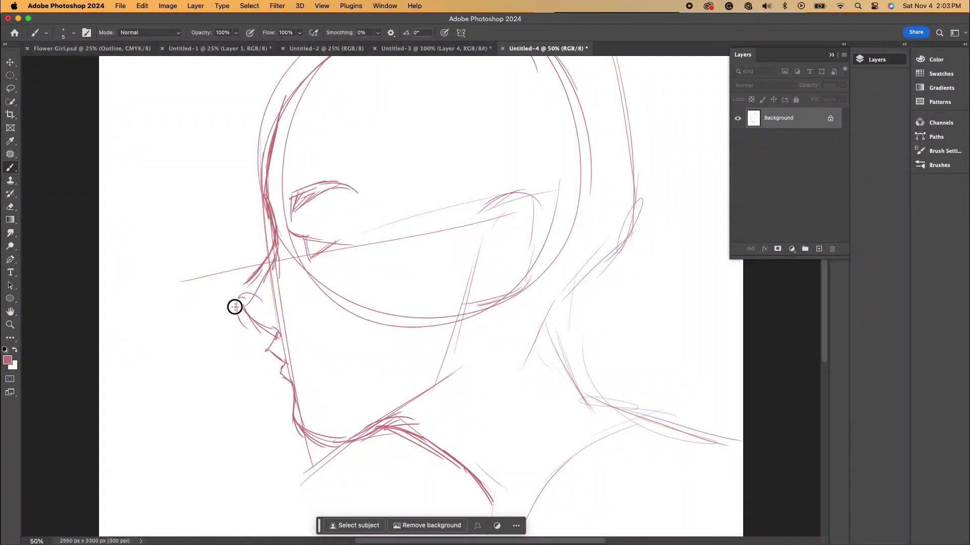
Step: Refine the nose, lips and chin profile, then sketch the back of the jaw and the ear with its inner folds
{"action": "left_click_drag", "start_coordinate": [260, 270], "coordinate": [269, 326]}
{"action": "left_click_drag", "start_coordinate": [384, 347], "coordinate": [402, 291]}
{"action": "mouse_move", "coordinate": [281, 279]}
{"action": "left_mouse_down"}
{"action": "mouse_move", "coordinate": [308, 348]}
{"action": "mouse_move", "coordinate": [374, 399]}
{"action": "left_mouse_up"}
{"action": "mouse_move", "coordinate": [449, 388]}
{"action": "left_mouse_down"}
{"action": "mouse_move", "coordinate": [451, 429]}
{"action": "mouse_move", "coordinate": [488, 305]}
{"action": "left_mouse_up"}
{"action": "left_click_drag", "start_coordinate": [551, 208], "coordinate": [497, 295]}
{"action": "left_click_drag", "start_coordinate": [524, 229], "coordinate": [504, 258]}
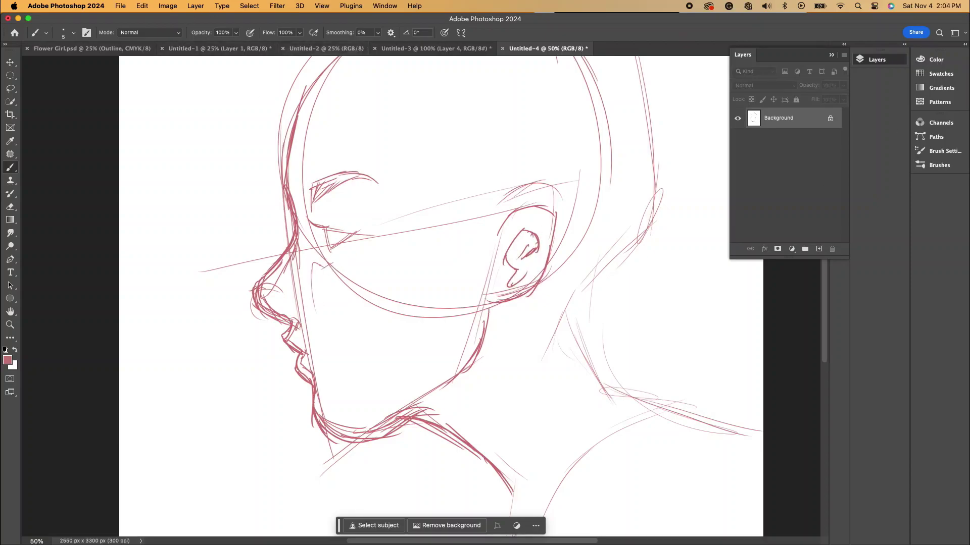
Step: Outline the facial plane shapes on the cheek, nose, chin, eye socket and forehead
{"action": "key", "text": "super+Tab"}
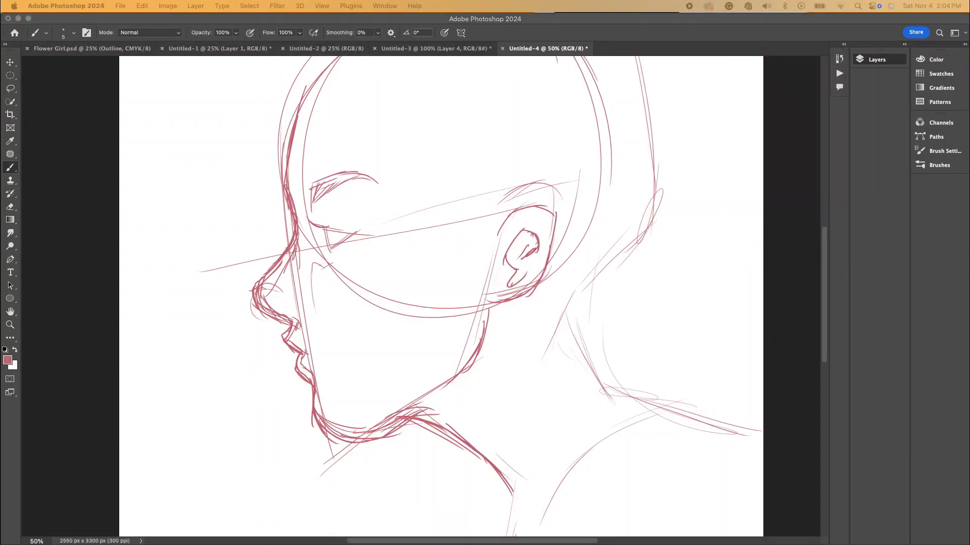
{"action": "left_click", "coordinate": [309, 289]}
{"action": "left_click_drag", "start_coordinate": [309, 298], "coordinate": [330, 338]}
{"action": "mouse_move", "coordinate": [337, 343]}
{"action": "left_mouse_down"}
{"action": "mouse_move", "coordinate": [359, 326]}
{"action": "mouse_move", "coordinate": [374, 254]}
{"action": "left_mouse_up"}
{"action": "left_click_drag", "start_coordinate": [333, 269], "coordinate": [385, 251]}
{"action": "left_click_drag", "start_coordinate": [295, 251], "coordinate": [297, 297]}
{"action": "left_click_drag", "start_coordinate": [273, 276], "coordinate": [293, 294]}
{"action": "left_click_drag", "start_coordinate": [319, 204], "coordinate": [325, 221]}
{"action": "left_click_drag", "start_coordinate": [303, 172], "coordinate": [306, 177]}
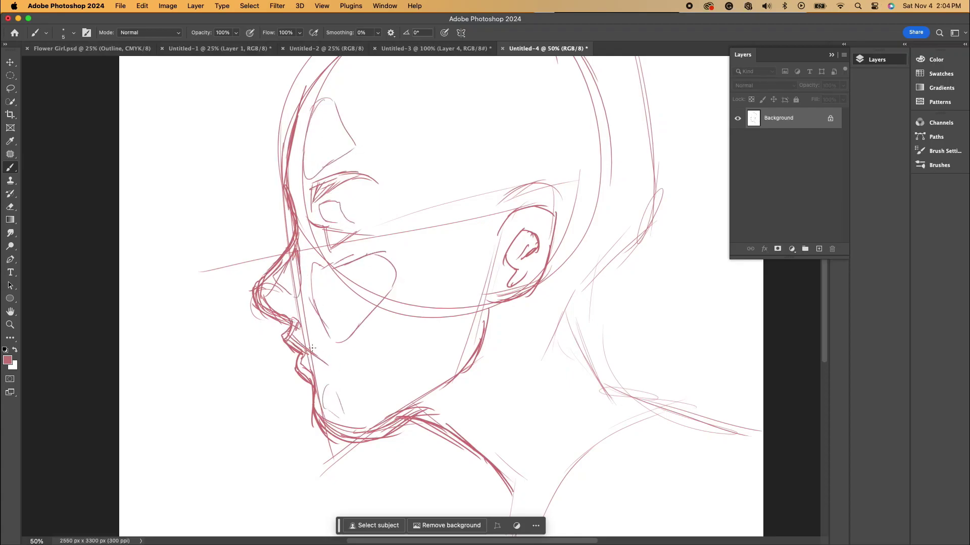
Step: Sketch the side-plane contours of the face across the cheekbone, temple and jaw
{"action": "left_click_drag", "start_coordinate": [481, 253], "coordinate": [429, 319]}
{"action": "left_click_drag", "start_coordinate": [482, 280], "coordinate": [428, 359]}
{"action": "left_click_drag", "start_coordinate": [497, 82], "coordinate": [409, 164]}
{"action": "left_click_drag", "start_coordinate": [382, 332], "coordinate": [380, 363]}
{"action": "left_click_drag", "start_coordinate": [380, 345], "coordinate": [399, 429]}
Step: Sketch the shape beneath the jaw and the contours of the throat, neck base and shoulder
{"action": "left_click_drag", "start_coordinate": [488, 334], "coordinate": [498, 390]}
{"action": "left_click_drag", "start_coordinate": [497, 325], "coordinate": [446, 424]}
{"action": "mouse_move", "coordinate": [516, 455]}
{"action": "left_mouse_down"}
{"action": "mouse_move", "coordinate": [494, 279]}
{"action": "mouse_move", "coordinate": [499, 362]}
{"action": "left_mouse_up"}
{"action": "left_click_drag", "start_coordinate": [480, 292], "coordinate": [498, 361]}
{"action": "left_click_drag", "start_coordinate": [610, 243], "coordinate": [550, 296]}
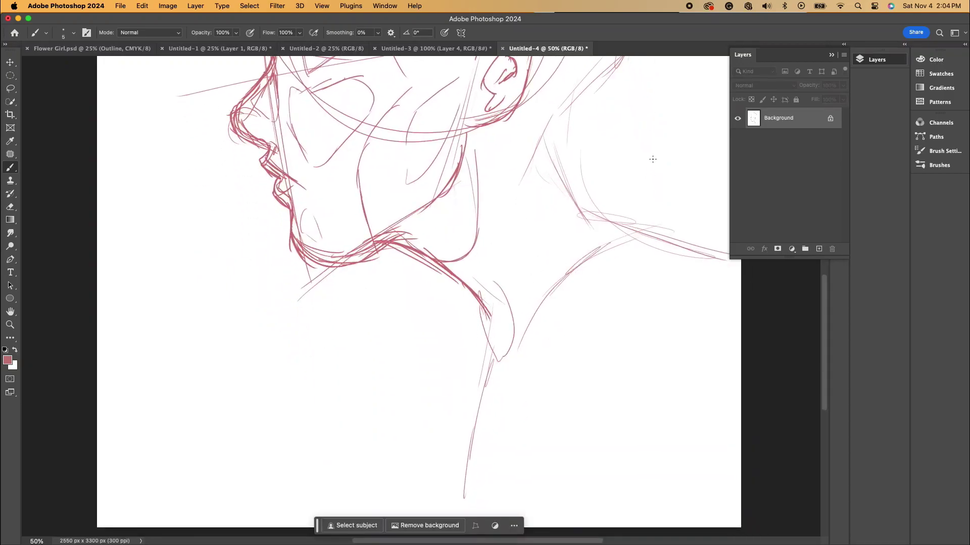
{"action": "key", "text": "super+minus"}
{"action": "left_click_drag", "start_coordinate": [430, 206], "coordinate": [409, 351]}
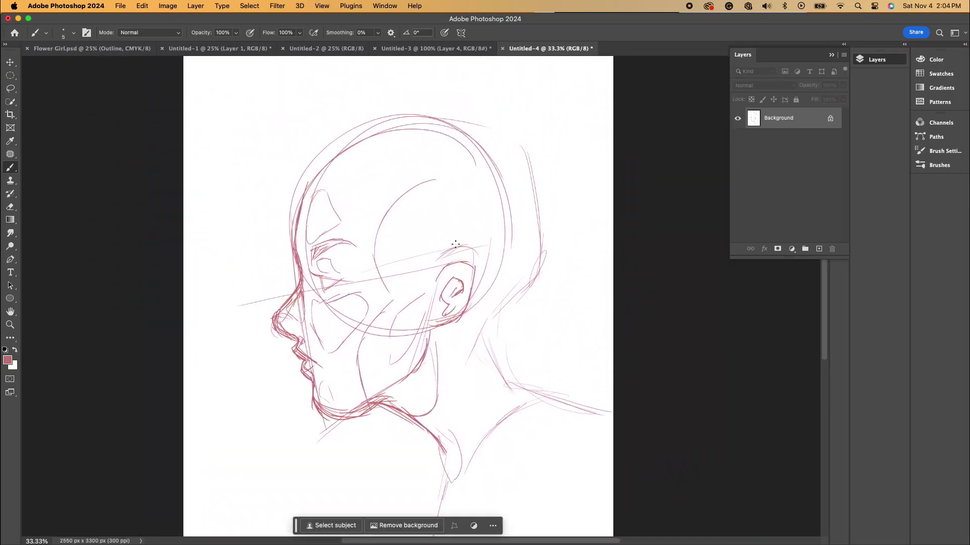
Step: Sketch a hair shape above the skull, a wavy hair contour behind the neck and the shoulder outline
{"action": "left_click_drag", "start_coordinate": [503, 83], "coordinate": [588, 94]}
{"action": "mouse_move", "coordinate": [557, 181]}
{"action": "left_mouse_down"}
{"action": "mouse_move", "coordinate": [518, 372]}
{"action": "mouse_move", "coordinate": [496, 401]}
{"action": "left_mouse_up"}
{"action": "left_click_drag", "start_coordinate": [426, 452], "coordinate": [267, 472]}
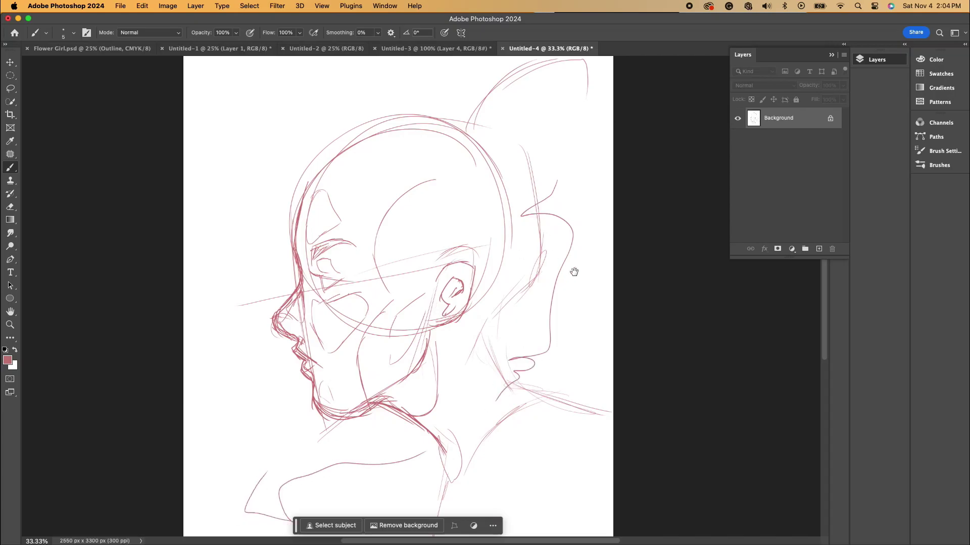
Step: Add further freehand contour strokes around the hair, head, face and neck
{"action": "left_click_drag", "start_coordinate": [562, 266], "coordinate": [584, 191]}
{"action": "left_click_drag", "start_coordinate": [281, 465], "coordinate": [297, 468]}
{"action": "left_click_drag", "start_coordinate": [426, 205], "coordinate": [456, 212]}
{"action": "left_click_drag", "start_coordinate": [405, 148], "coordinate": [437, 191]}
{"action": "left_click_drag", "start_coordinate": [392, 130], "coordinate": [419, 146]}
{"action": "left_click_drag", "start_coordinate": [486, 78], "coordinate": [467, 170]}
{"action": "left_click_drag", "start_coordinate": [354, 176], "coordinate": [359, 293]}
{"action": "left_click_drag", "start_coordinate": [343, 237], "coordinate": [397, 445]}
{"action": "left_click_drag", "start_coordinate": [349, 194], "coordinate": [470, 241]}
{"action": "mouse_move", "coordinate": [339, 173]}
{"action": "left_mouse_down"}
{"action": "mouse_move", "coordinate": [507, 153]}
{"action": "mouse_move", "coordinate": [530, 308]}
{"action": "left_mouse_up"}
{"action": "left_click_drag", "start_coordinate": [507, 318], "coordinate": [571, 396]}
{"action": "left_click_drag", "start_coordinate": [565, 346], "coordinate": [522, 419]}
{"action": "mouse_move", "coordinate": [489, 336]}
{"action": "left_mouse_down"}
{"action": "mouse_move", "coordinate": [498, 419]}
{"action": "mouse_move", "coordinate": [536, 409]}
{"action": "left_mouse_up"}
{"action": "left_click_drag", "start_coordinate": [501, 349], "coordinate": [527, 405]}
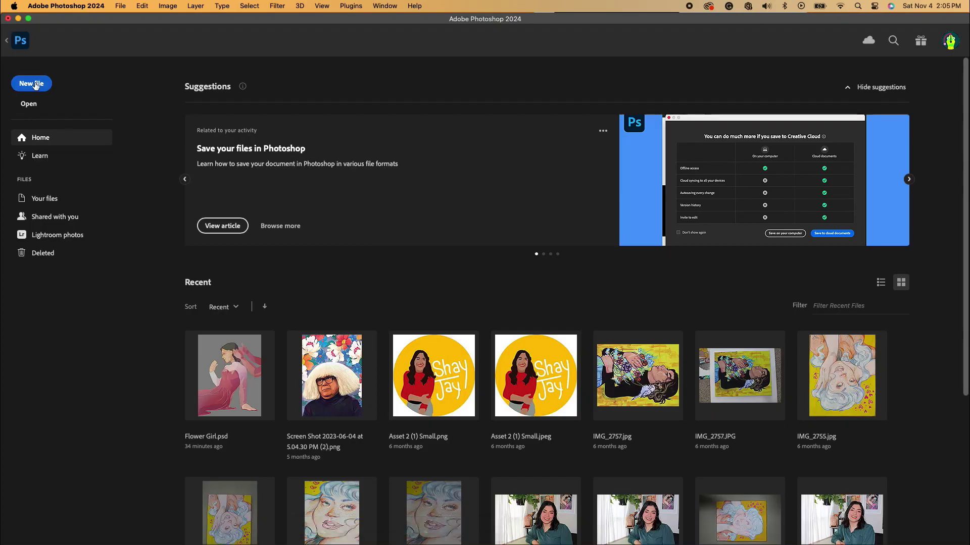
Step: Create a new 2550 x 3300 px document at 300 ppi and add an empty layer
{"action": "left_click", "coordinate": [31, 84]}
{"action": "left_click", "coordinate": [679, 412]}
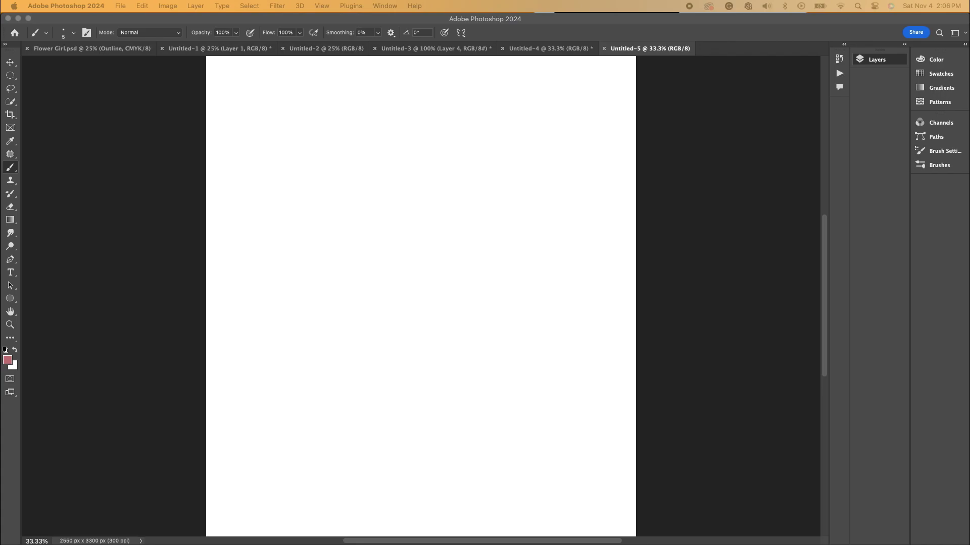
{"action": "left_click", "coordinate": [877, 59]}
{"action": "left_click", "coordinate": [818, 249]}
Step: Dock the Layers panel with the other panels and expand the whole panel column
{"action": "left_click", "coordinate": [955, 33]}
{"action": "left_click", "coordinate": [955, 34]}
{"action": "mouse_move", "coordinate": [881, 54]}
{"action": "left_mouse_down"}
{"action": "mouse_move", "coordinate": [917, 101]}
{"action": "mouse_move", "coordinate": [934, 71]}
{"action": "mouse_move", "coordinate": [945, 121]}
{"action": "mouse_move", "coordinate": [938, 191]}
{"action": "left_mouse_up"}
{"action": "left_click", "coordinate": [945, 61]}
{"action": "left_click", "coordinate": [940, 75]}
{"action": "left_click", "coordinate": [940, 186]}
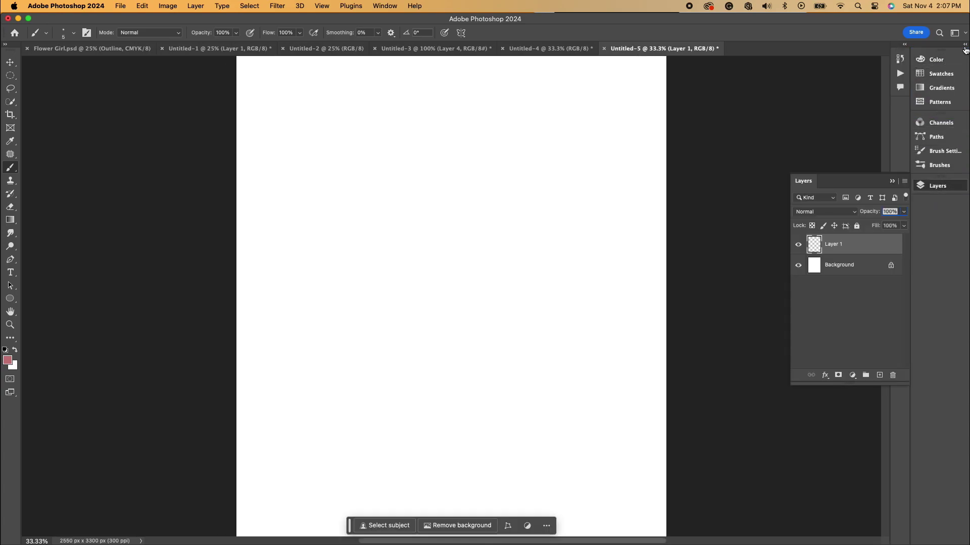
{"action": "left_click", "coordinate": [965, 45]}
{"action": "left_click", "coordinate": [835, 54]}
{"action": "left_click", "coordinate": [888, 221]}
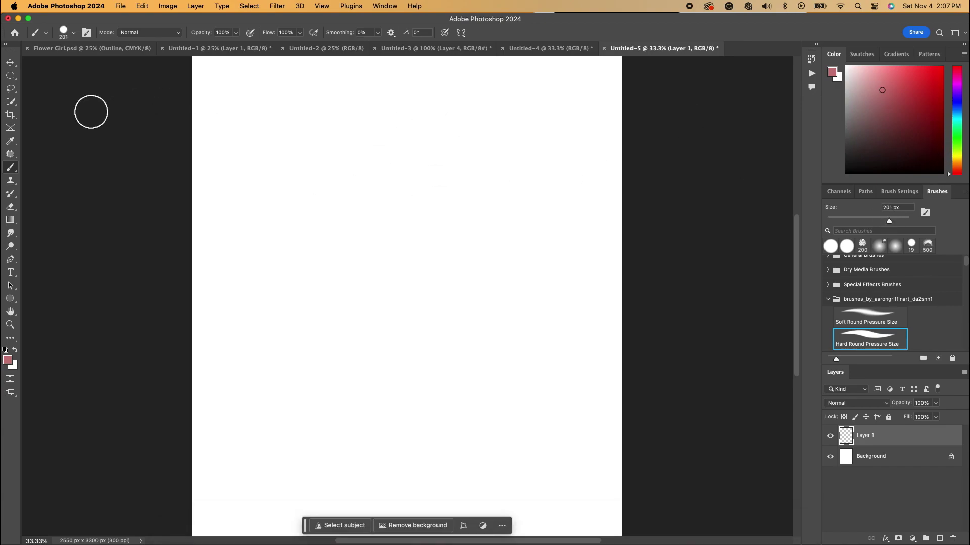
{"action": "key", "text": "i"}
{"action": "left_click", "coordinate": [957, 138]}
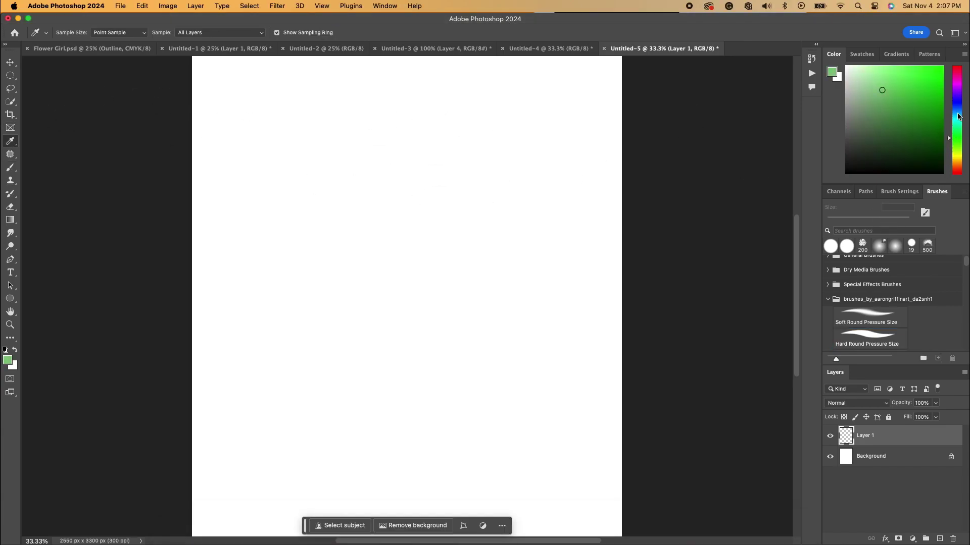
{"action": "mouse_move", "coordinate": [909, 142]}
{"action": "left_mouse_down"}
{"action": "mouse_move", "coordinate": [884, 132]}
{"action": "mouse_move", "coordinate": [879, 112]}
{"action": "left_mouse_up"}
{"action": "left_click_drag", "start_coordinate": [396, 210], "coordinate": [362, 248]}
{"action": "key", "text": "super+z"}
Step: Cover the whole background with muted olive green, using the Hard Round Pressure Size brush at 458 px
{"action": "left_click", "coordinate": [957, 148]}
{"action": "left_click_drag", "start_coordinate": [892, 129], "coordinate": [877, 123]}
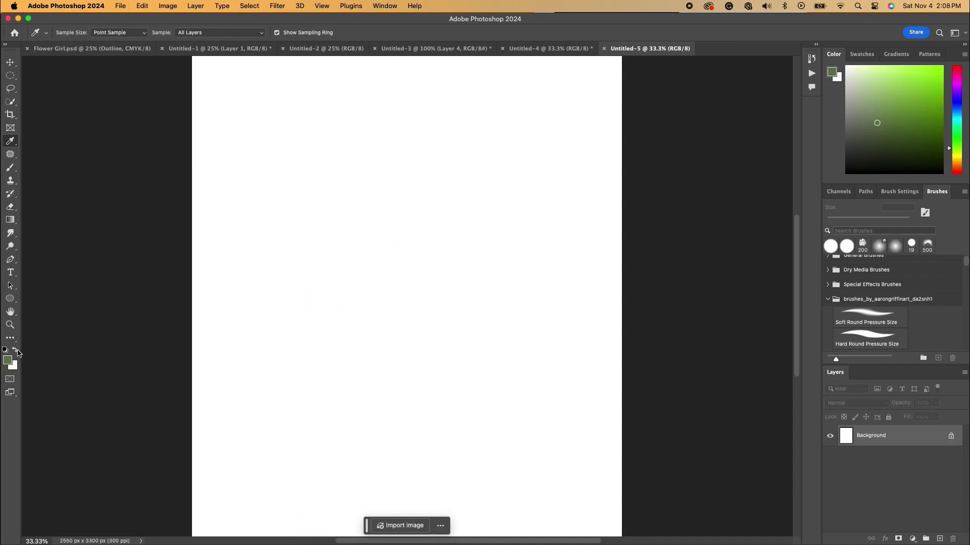
{"action": "key", "text": "b"}
{"action": "mouse_move", "coordinate": [456, 156]}
{"action": "left_mouse_down"}
{"action": "mouse_move", "coordinate": [649, 204]}
{"action": "mouse_move", "coordinate": [608, 340]}
{"action": "mouse_move", "coordinate": [437, 438]}
{"action": "mouse_move", "coordinate": [617, 377]}
{"action": "mouse_move", "coordinate": [338, 479]}
{"action": "mouse_move", "coordinate": [257, 474]}
{"action": "left_mouse_up"}
{"action": "left_click", "coordinate": [900, 219]}
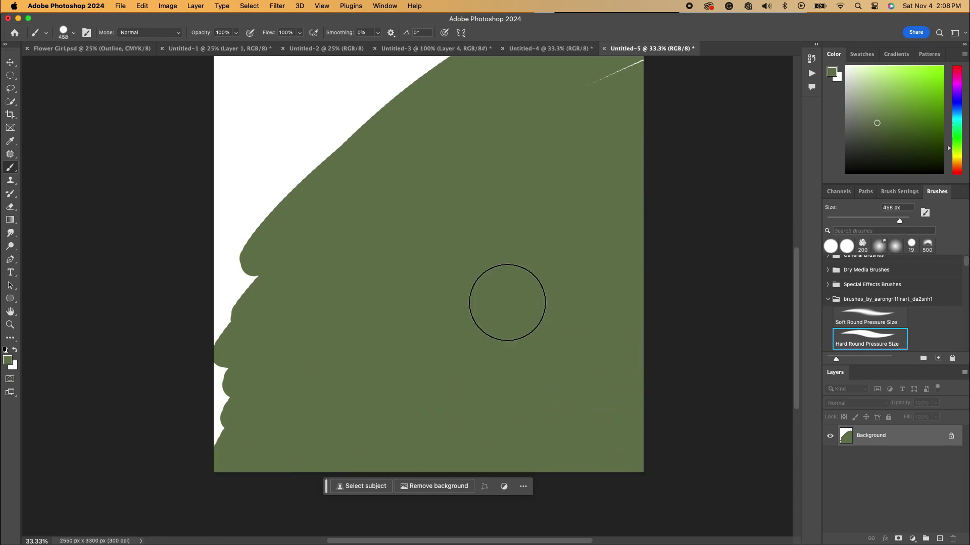
{"action": "scroll", "coordinate": [519, 171], "scroll_direction": "up", "scroll_amount": 5}
{"action": "mouse_move", "coordinate": [612, 240]}
{"action": "left_mouse_down"}
{"action": "mouse_move", "coordinate": [216, 429]}
{"action": "mouse_move", "coordinate": [635, 141]}
{"action": "left_mouse_up"}
{"action": "scroll", "coordinate": [695, 136], "scroll_direction": "up", "scroll_amount": 5}
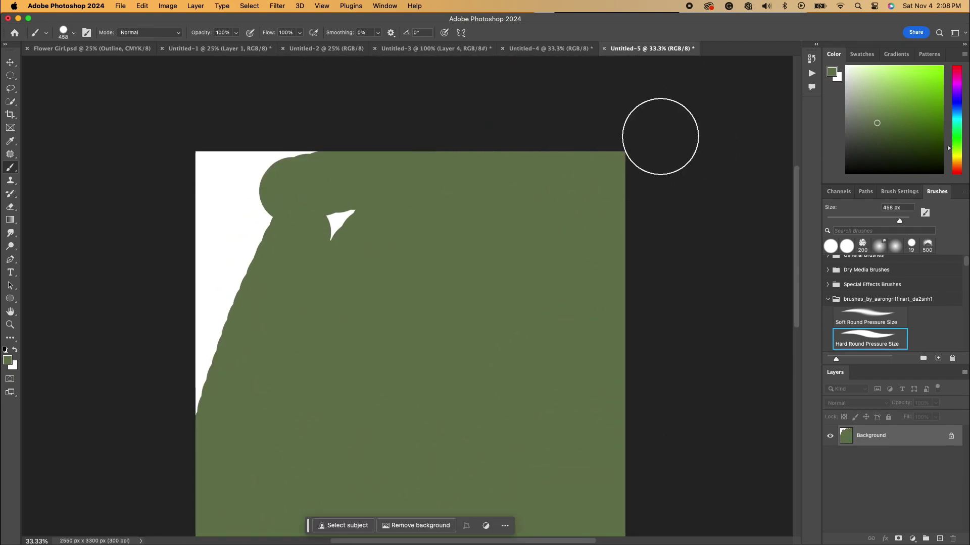
{"action": "left_click_drag", "start_coordinate": [238, 166], "coordinate": [255, 324]}
Step: Paint test strokes on the green background in a darker green with the brush at 83 px
{"action": "left_click", "coordinate": [884, 136]}
{"action": "left_click_drag", "start_coordinate": [900, 221], "coordinate": [860, 221]}
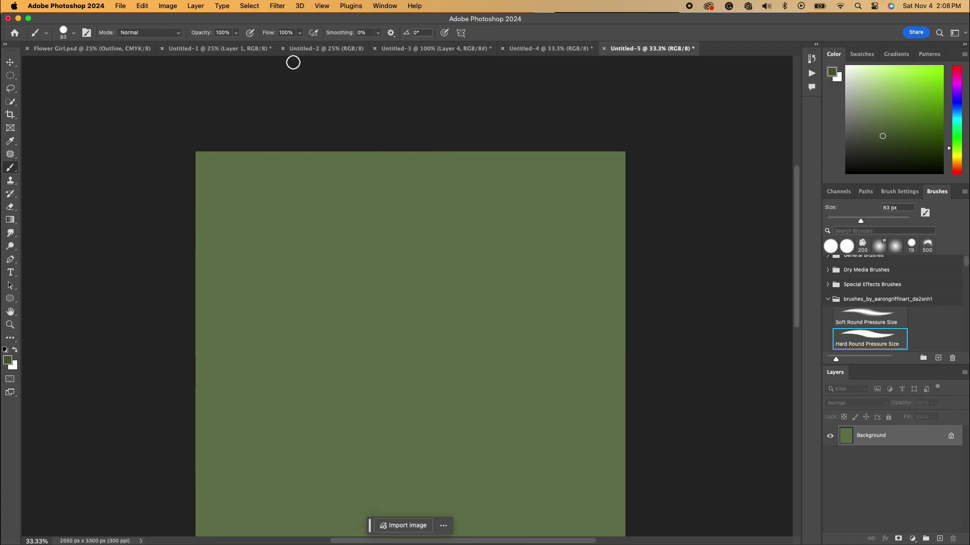
{"action": "left_click_drag", "start_coordinate": [265, 207], "coordinate": [316, 354]}
{"action": "left_click_drag", "start_coordinate": [320, 250], "coordinate": [404, 411]}
{"action": "left_click_drag", "start_coordinate": [381, 236], "coordinate": [451, 411]}
Step: Turn off pressure-controlled opacity and paint four more dark green test strokes beside the first ones
{"action": "left_click", "coordinate": [252, 37]}
{"action": "left_click_drag", "start_coordinate": [433, 226], "coordinate": [472, 377]}
{"action": "left_click_drag", "start_coordinate": [470, 184], "coordinate": [492, 349]}
{"action": "left_click_drag", "start_coordinate": [538, 184], "coordinate": [498, 379]}
{"action": "left_click_drag", "start_coordinate": [557, 188], "coordinate": [522, 357]}
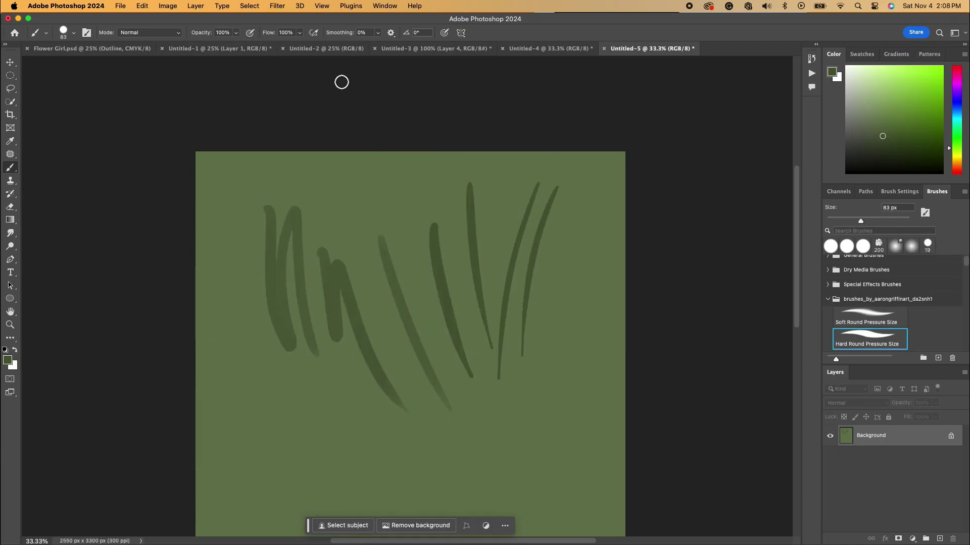
Step: Undo all the dark green test strokes on the background
{"action": "key", "text": "super+z"}
{"action": "key", "text": "super+z"}
{"action": "key", "text": "super+z"}
{"action": "key", "text": "super+z"}
{"action": "key", "text": "super+z"}
{"action": "key", "text": "super+z"}
{"action": "key", "text": "super+z"}
Step: Turn on pressure-controlled opacity for the brush and try it with a series of dark green strokes
{"action": "left_click", "coordinate": [249, 33]}
{"action": "left_click_drag", "start_coordinate": [312, 209], "coordinate": [344, 385]}
{"action": "left_click_drag", "start_coordinate": [334, 197], "coordinate": [357, 349]}
{"action": "left_click_drag", "start_coordinate": [413, 261], "coordinate": [420, 378]}
{"action": "left_click_drag", "start_coordinate": [481, 257], "coordinate": [459, 383]}
{"action": "left_click_drag", "start_coordinate": [514, 277], "coordinate": [501, 336]}
{"action": "left_click_drag", "start_coordinate": [543, 270], "coordinate": [520, 318]}
Step: Undo the second series of test strokes, back to the plain green background
{"action": "key", "text": "super+z"}
{"action": "key", "text": "super+z"}
{"action": "key", "text": "super+z"}
{"action": "key", "text": "super+z"}
{"action": "key", "text": "super+z"}
{"action": "key", "text": "super+z"}
{"action": "key", "text": "super+z"}
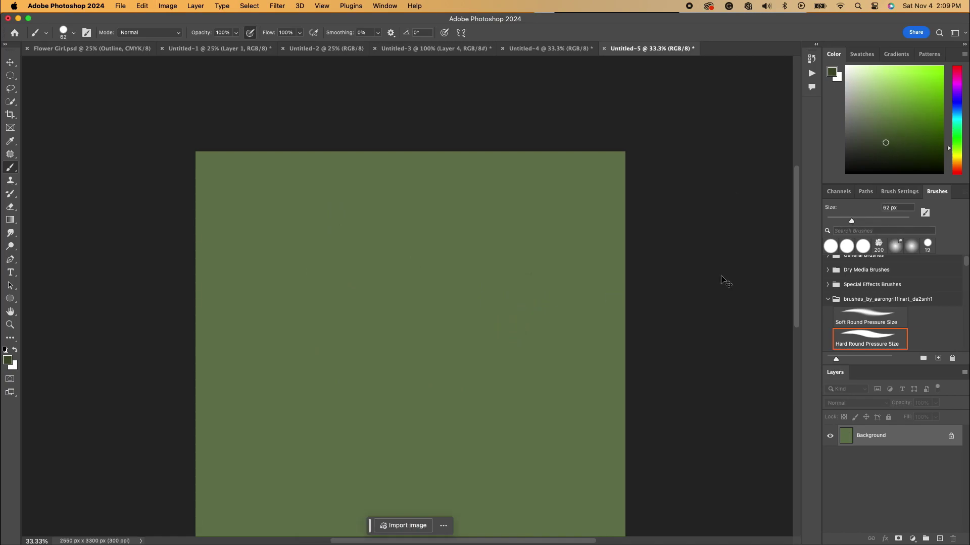
Step: Pick a lighter green and sketch the first strokes of the head with the brush at 62 px
{"action": "key", "text": "super+minus"}
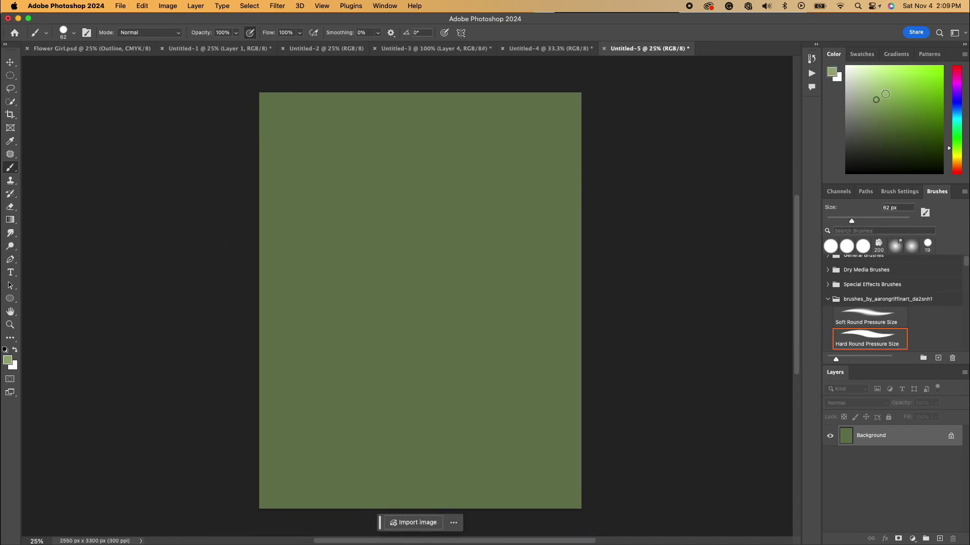
{"action": "left_click_drag", "start_coordinate": [468, 185], "coordinate": [511, 260]}
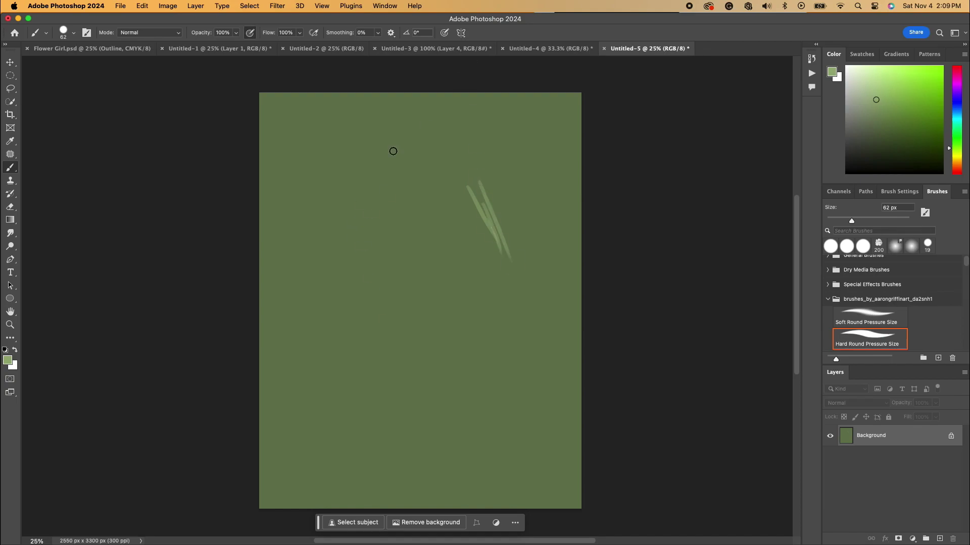
{"action": "left_click_drag", "start_coordinate": [455, 339], "coordinate": [520, 260]}
Step: Enlarge the brush to 172 px and block in the lit shapes of the face profile, neck and ear in light green
{"action": "mouse_move", "coordinate": [888, 221]}
{"action": "left_mouse_down"}
{"action": "mouse_move", "coordinate": [909, 221]}
{"action": "mouse_move", "coordinate": [868, 221]}
{"action": "mouse_move", "coordinate": [882, 222]}
{"action": "left_mouse_up"}
{"action": "mouse_move", "coordinate": [475, 191]}
{"action": "left_mouse_down"}
{"action": "mouse_move", "coordinate": [490, 211]}
{"action": "mouse_move", "coordinate": [478, 185]}
{"action": "mouse_move", "coordinate": [431, 243]}
{"action": "mouse_move", "coordinate": [475, 244]}
{"action": "mouse_move", "coordinate": [461, 237]}
{"action": "mouse_move", "coordinate": [501, 249]}
{"action": "mouse_move", "coordinate": [483, 244]}
{"action": "mouse_move", "coordinate": [493, 248]}
{"action": "mouse_move", "coordinate": [495, 299]}
{"action": "mouse_move", "coordinate": [480, 321]}
{"action": "mouse_move", "coordinate": [468, 277]}
{"action": "mouse_move", "coordinate": [449, 281]}
{"action": "mouse_move", "coordinate": [507, 297]}
{"action": "left_mouse_up"}
{"action": "mouse_move", "coordinate": [487, 361]}
{"action": "left_mouse_down"}
{"action": "mouse_move", "coordinate": [475, 372]}
{"action": "mouse_move", "coordinate": [495, 342]}
{"action": "mouse_move", "coordinate": [476, 342]}
{"action": "mouse_move", "coordinate": [485, 357]}
{"action": "mouse_move", "coordinate": [462, 376]}
{"action": "left_mouse_up"}
{"action": "mouse_move", "coordinate": [511, 262]}
{"action": "left_mouse_down"}
{"action": "mouse_move", "coordinate": [460, 265]}
{"action": "mouse_move", "coordinate": [505, 293]}
{"action": "mouse_move", "coordinate": [475, 371]}
{"action": "left_mouse_up"}
{"action": "mouse_move", "coordinate": [405, 386]}
{"action": "left_mouse_down"}
{"action": "mouse_move", "coordinate": [403, 410]}
{"action": "mouse_move", "coordinate": [472, 468]}
{"action": "mouse_move", "coordinate": [462, 391]}
{"action": "mouse_move", "coordinate": [483, 507]}
{"action": "mouse_move", "coordinate": [447, 414]}
{"action": "mouse_move", "coordinate": [419, 398]}
{"action": "mouse_move", "coordinate": [459, 433]}
{"action": "mouse_move", "coordinate": [483, 487]}
{"action": "left_mouse_up"}
{"action": "mouse_move", "coordinate": [482, 369]}
{"action": "left_mouse_down"}
{"action": "mouse_move", "coordinate": [503, 270]}
{"action": "mouse_move", "coordinate": [485, 328]}
{"action": "left_mouse_up"}
{"action": "mouse_move", "coordinate": [380, 275]}
{"action": "left_mouse_down"}
{"action": "mouse_move", "coordinate": [393, 308]}
{"action": "mouse_move", "coordinate": [378, 292]}
{"action": "left_mouse_up"}
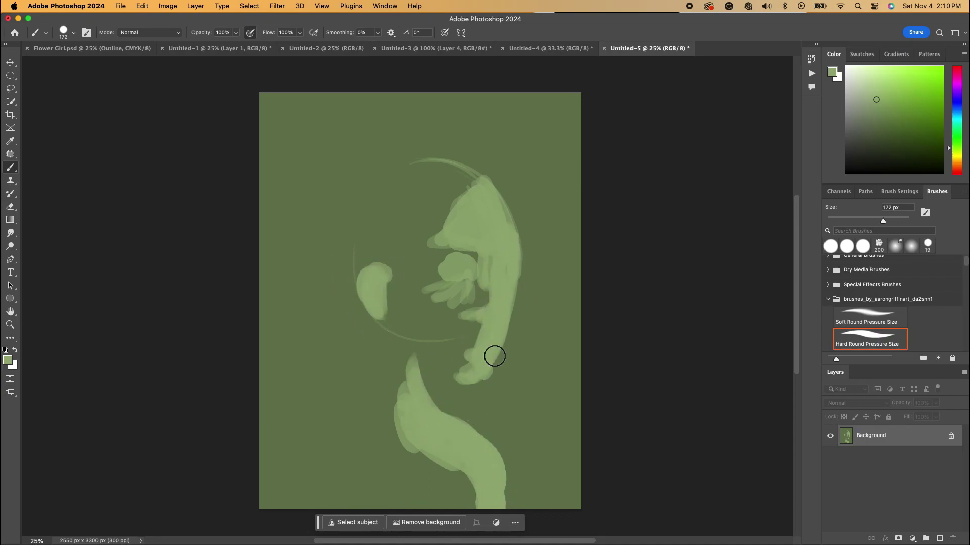
Step: Paint the shoulder in light green and block in the hair and braid in dark green
{"action": "mouse_move", "coordinate": [346, 417]}
{"action": "left_mouse_down"}
{"action": "mouse_move", "coordinate": [359, 377]}
{"action": "mouse_move", "coordinate": [411, 488]}
{"action": "mouse_move", "coordinate": [466, 476]}
{"action": "mouse_move", "coordinate": [309, 503]}
{"action": "mouse_move", "coordinate": [414, 446]}
{"action": "left_mouse_up"}
{"action": "mouse_move", "coordinate": [477, 182]}
{"action": "left_mouse_down"}
{"action": "mouse_move", "coordinate": [401, 151]}
{"action": "mouse_move", "coordinate": [354, 161]}
{"action": "left_mouse_up"}
{"action": "mouse_move", "coordinate": [348, 197]}
{"action": "left_mouse_down"}
{"action": "mouse_move", "coordinate": [336, 232]}
{"action": "mouse_move", "coordinate": [396, 267]}
{"action": "left_mouse_up"}
{"action": "mouse_move", "coordinate": [354, 241]}
{"action": "left_mouse_down"}
{"action": "mouse_move", "coordinate": [392, 182]}
{"action": "mouse_move", "coordinate": [397, 207]}
{"action": "mouse_move", "coordinate": [340, 201]}
{"action": "mouse_move", "coordinate": [363, 182]}
{"action": "mouse_move", "coordinate": [396, 197]}
{"action": "mouse_move", "coordinate": [339, 244]}
{"action": "mouse_move", "coordinate": [356, 280]}
{"action": "mouse_move", "coordinate": [359, 208]}
{"action": "mouse_move", "coordinate": [350, 314]}
{"action": "mouse_move", "coordinate": [343, 261]}
{"action": "mouse_move", "coordinate": [344, 349]}
{"action": "mouse_move", "coordinate": [338, 262]}
{"action": "mouse_move", "coordinate": [340, 349]}
{"action": "mouse_move", "coordinate": [368, 241]}
{"action": "left_mouse_up"}
{"action": "mouse_move", "coordinate": [354, 373]}
{"action": "left_mouse_down"}
{"action": "mouse_move", "coordinate": [457, 454]}
{"action": "mouse_move", "coordinate": [401, 346]}
{"action": "mouse_move", "coordinate": [362, 364]}
{"action": "mouse_move", "coordinate": [411, 374]}
{"action": "mouse_move", "coordinate": [472, 493]}
{"action": "mouse_move", "coordinate": [452, 389]}
{"action": "left_mouse_up"}
Step: Try the first dark strokes beside the nose with the Hard Round Pressure Size brush at 63 px and undo them
{"action": "left_click", "coordinate": [852, 221]}
{"action": "left_click", "coordinate": [865, 270]}
{"action": "left_click", "coordinate": [886, 337]}
{"action": "key", "text": "super+plus"}
{"action": "key", "text": "super+plus"}
{"action": "key", "text": "super+plus"}
{"action": "key", "text": "super+plus"}
{"action": "left_click", "coordinate": [684, 226]}
{"action": "key", "text": "super+minus"}
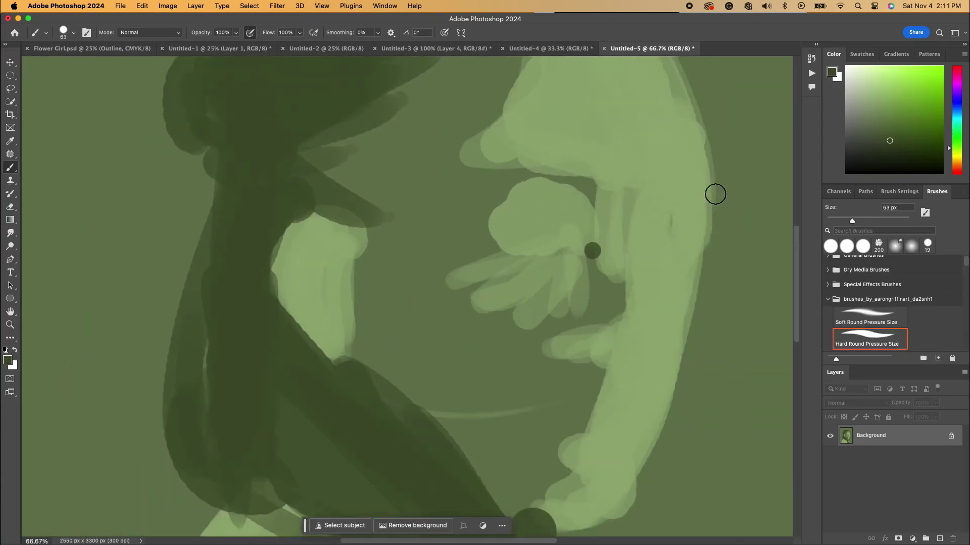
{"action": "mouse_move", "coordinate": [593, 254]}
{"action": "left_mouse_down"}
{"action": "mouse_move", "coordinate": [605, 272]}
{"action": "mouse_move", "coordinate": [580, 252]}
{"action": "mouse_move", "coordinate": [540, 263]}
{"action": "left_mouse_up"}
{"action": "key", "text": "super+z"}
{"action": "key", "text": "super+z"}
Step: Reduce the brush to 31 px and mark the eyes and mouth with small dark green strokes
{"action": "left_click", "coordinate": [839, 221]}
{"action": "key", "text": "super+minus"}
{"action": "key", "text": "super+z"}
{"action": "left_click", "coordinate": [538, 265]}
{"action": "left_click_drag", "start_coordinate": [603, 266], "coordinate": [618, 262]}
{"action": "left_click_drag", "start_coordinate": [549, 360], "coordinate": [585, 358]}
{"action": "key", "text": "super+0"}
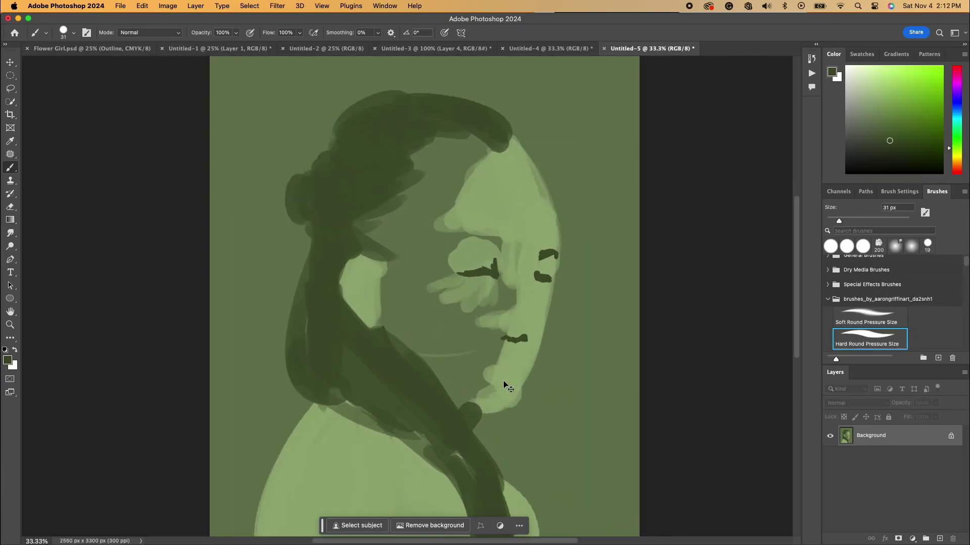
Step: Create a new blank document of 2550 x 3300 px
{"action": "left_click", "coordinate": [14, 32]}
{"action": "key", "text": "super+n"}
{"action": "left_click", "coordinate": [683, 411]}
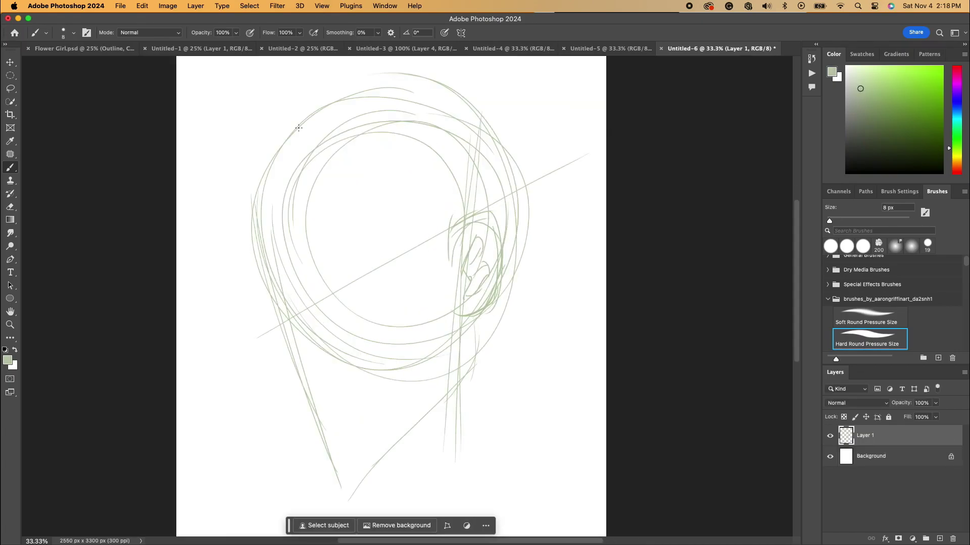
Step: Sketch the front line of the face, the triangular eye and a slanted guide line across the head
{"action": "left_click_drag", "start_coordinate": [275, 300], "coordinate": [318, 448]}
{"action": "left_click_drag", "start_coordinate": [431, 238], "coordinate": [439, 154]}
{"action": "left_click_drag", "start_coordinate": [463, 118], "coordinate": [260, 225]}
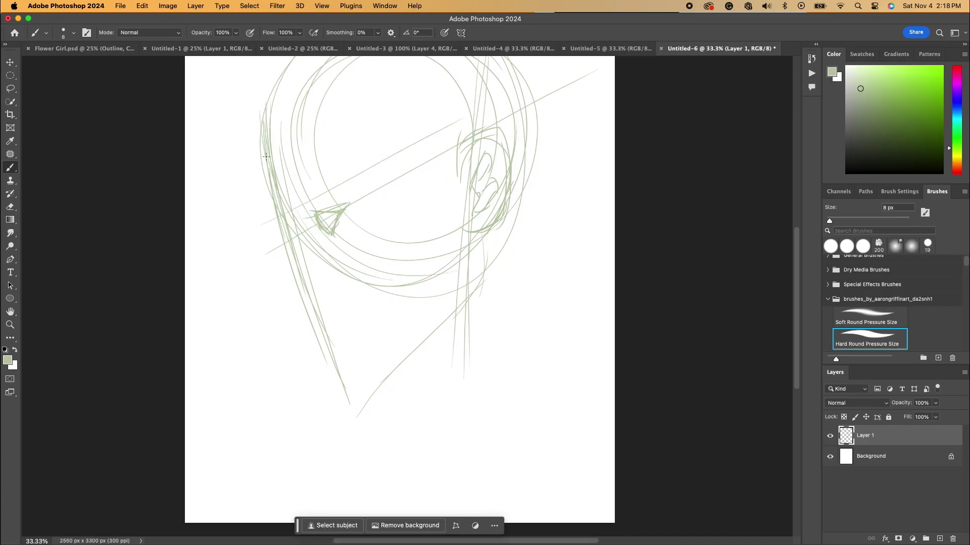
Step: Draw test strokes in front of the face and below the chin, first without and then with pressure-controlled opacity
{"action": "left_click_drag", "start_coordinate": [215, 127], "coordinate": [233, 243]}
{"action": "left_click_drag", "start_coordinate": [246, 121], "coordinate": [293, 317]}
{"action": "left_click", "coordinate": [250, 33]}
{"action": "left_click_drag", "start_coordinate": [235, 226], "coordinate": [279, 336]}
{"action": "left_click_drag", "start_coordinate": [229, 280], "coordinate": [384, 402]}
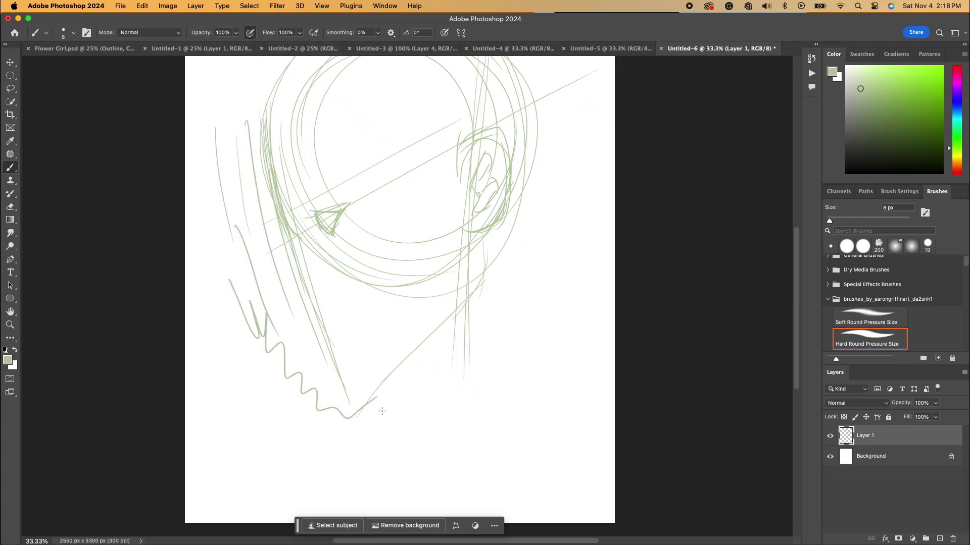
{"action": "left_click_drag", "start_coordinate": [244, 353], "coordinate": [245, 468]}
{"action": "left_click_drag", "start_coordinate": [264, 369], "coordinate": [281, 488]}
{"action": "left_click_drag", "start_coordinate": [296, 443], "coordinate": [432, 413]}
Step: Undo the test strokes drawn around the face
{"action": "key", "text": "super+z"}
{"action": "key", "text": "super+z"}
{"action": "key", "text": "super+z"}
{"action": "key", "text": "super+z"}
{"action": "key", "text": "super+z"}
{"action": "key", "text": "super+z"}
{"action": "key", "text": "super+z"}
{"action": "key", "text": "super+z"}
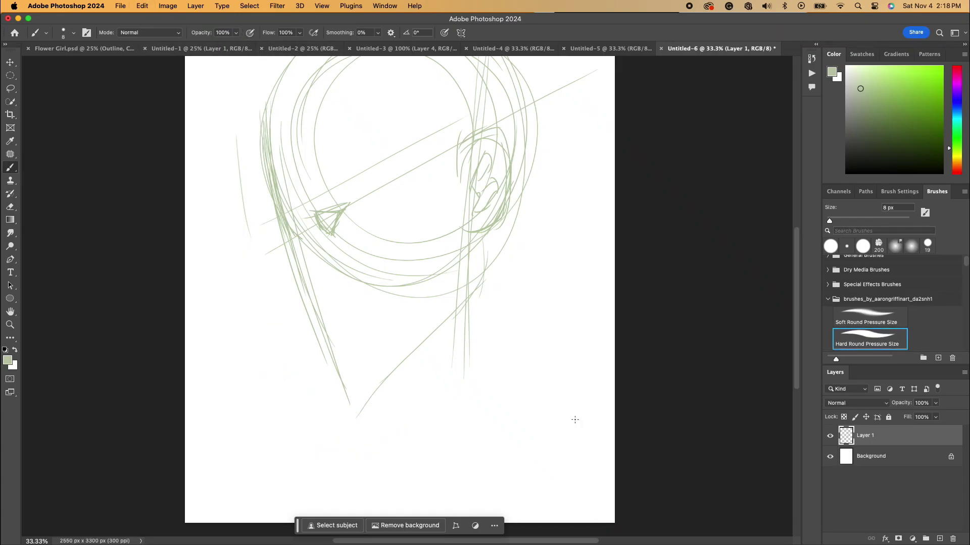
Step: Sketch the cheek line, nose, chin and underside of the jaw over the construction lines
{"action": "left_click_drag", "start_coordinate": [331, 302], "coordinate": [415, 410]}
{"action": "left_click_drag", "start_coordinate": [411, 403], "coordinate": [443, 375]}
{"action": "left_click_drag", "start_coordinate": [301, 237], "coordinate": [305, 301]}
{"action": "left_click_drag", "start_coordinate": [295, 316], "coordinate": [324, 331]}
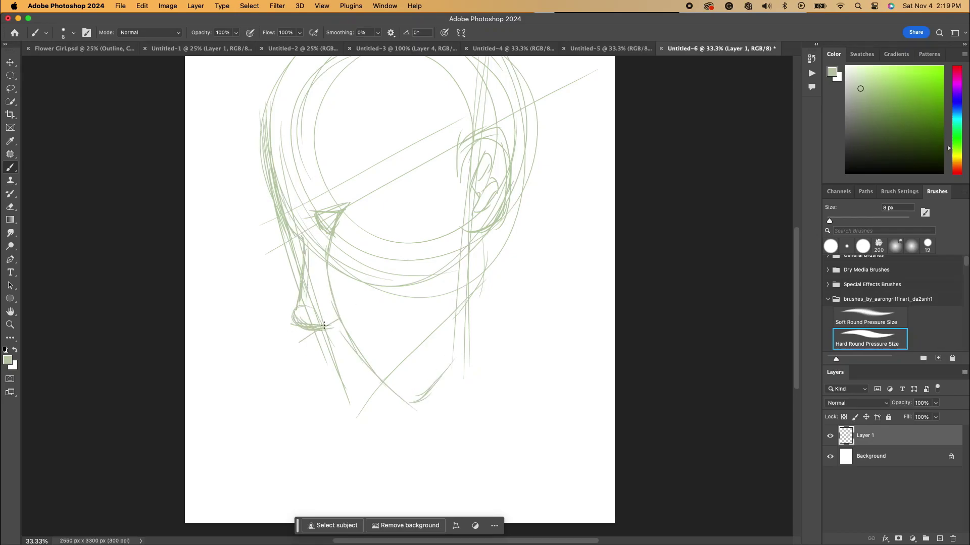
{"action": "mouse_move", "coordinate": [398, 400]}
{"action": "left_mouse_down"}
{"action": "mouse_move", "coordinate": [433, 400]}
{"action": "mouse_move", "coordinate": [510, 373]}
{"action": "left_mouse_up"}
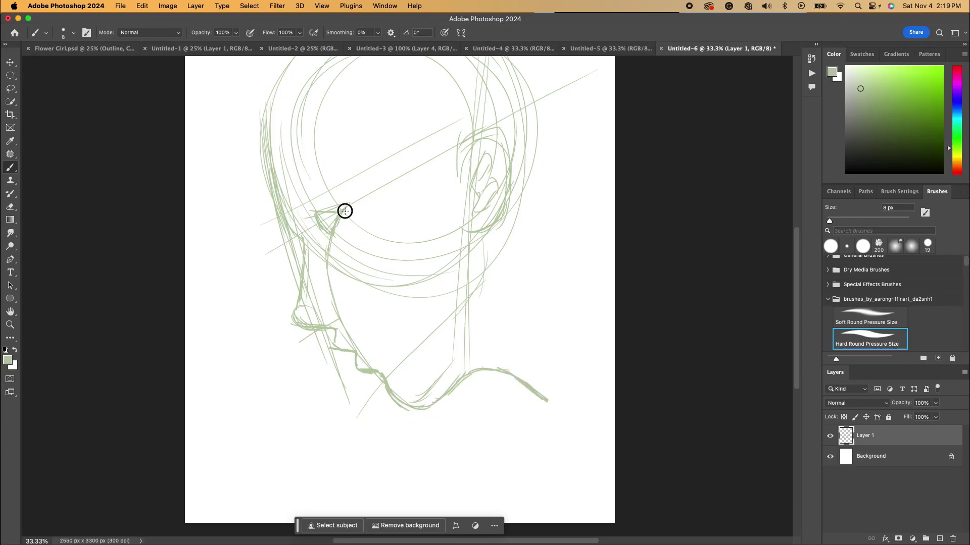
Step: Reinforce the nose bridge, nostril and lips with short strokes
{"action": "left_click_drag", "start_coordinate": [302, 231], "coordinate": [304, 248]}
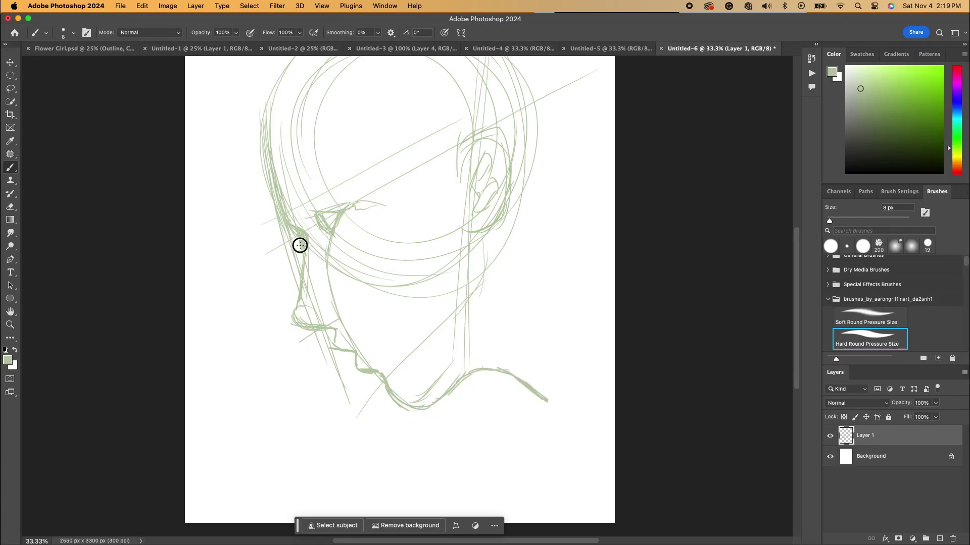
{"action": "left_click_drag", "start_coordinate": [338, 314], "coordinate": [318, 326]}
{"action": "left_click_drag", "start_coordinate": [359, 341], "coordinate": [334, 347]}
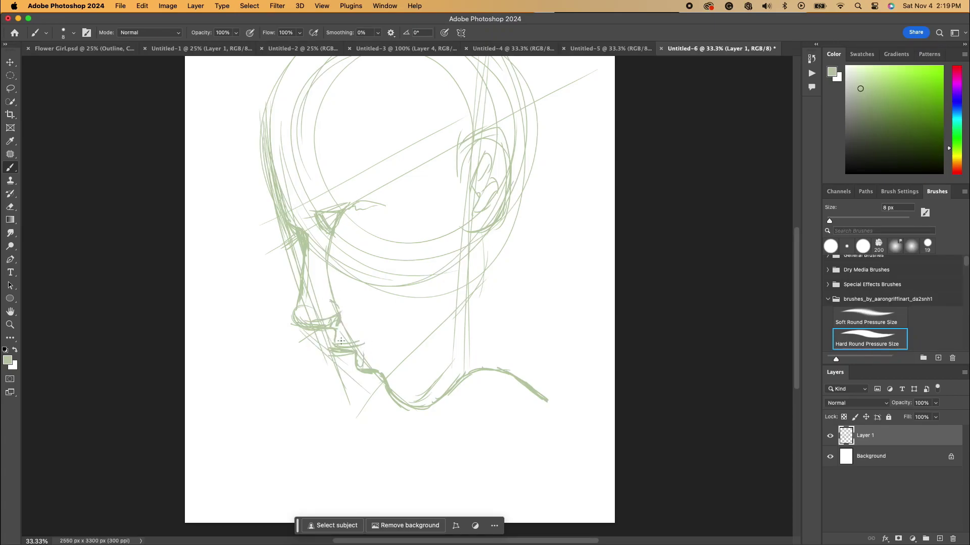
Step: Sketch the large curve behind the neck and the long lines descending from the end of the jawline
{"action": "left_click_drag", "start_coordinate": [614, 250], "coordinate": [537, 318]}
{"action": "left_click_drag", "start_coordinate": [570, 279], "coordinate": [542, 348]}
{"action": "left_click_drag", "start_coordinate": [545, 313], "coordinate": [584, 458]}
{"action": "left_click_drag", "start_coordinate": [548, 402], "coordinate": [564, 444]}
{"action": "left_click_drag", "start_coordinate": [564, 447], "coordinate": [572, 522]}
{"action": "left_click_drag", "start_coordinate": [533, 394], "coordinate": [527, 434]}
{"action": "left_click_drag", "start_coordinate": [531, 414], "coordinate": [497, 507]}
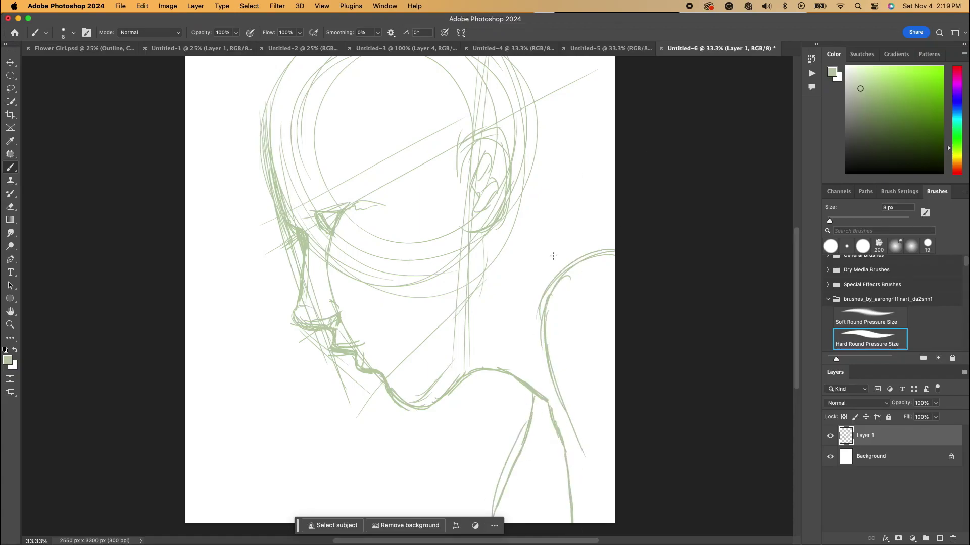
Step: Draw curving hair locks behind the jaw below the ear and extend the lines of the neck
{"action": "scroll", "coordinate": [448, 247], "scroll_direction": "up", "scroll_amount": 3}
{"action": "scroll", "coordinate": [448, 247], "scroll_direction": "right", "scroll_amount": 2}
{"action": "mouse_move", "coordinate": [451, 225]}
{"action": "left_mouse_down"}
{"action": "mouse_move", "coordinate": [493, 281]}
{"action": "mouse_move", "coordinate": [478, 293]}
{"action": "left_mouse_up"}
{"action": "mouse_move", "coordinate": [475, 298]}
{"action": "left_mouse_down"}
{"action": "mouse_move", "coordinate": [464, 405]}
{"action": "mouse_move", "coordinate": [472, 414]}
{"action": "left_mouse_up"}
{"action": "left_click_drag", "start_coordinate": [470, 350], "coordinate": [521, 375]}
{"action": "left_click_drag", "start_coordinate": [532, 329], "coordinate": [523, 367]}
{"action": "left_click_drag", "start_coordinate": [486, 317], "coordinate": [510, 360]}
{"action": "left_click_drag", "start_coordinate": [576, 270], "coordinate": [576, 265]}
{"action": "scroll", "coordinate": [576, 265], "scroll_direction": "down", "scroll_amount": 5}
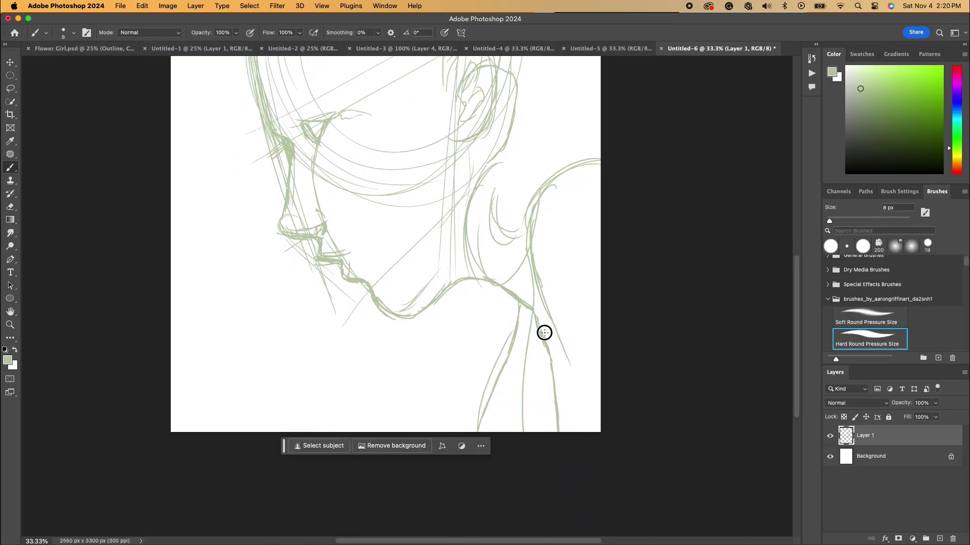
{"action": "left_click_drag", "start_coordinate": [474, 262], "coordinate": [479, 427]}
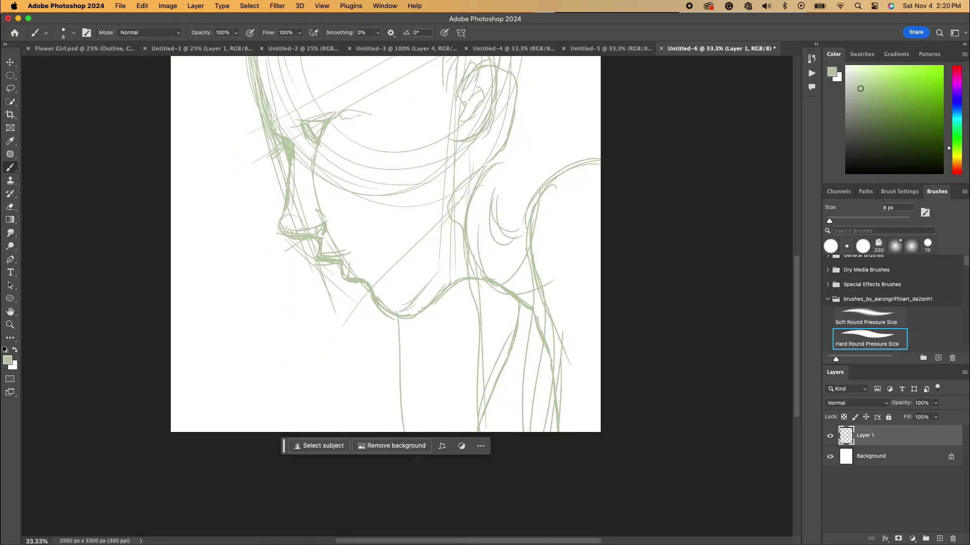
Step: Sketch the hair strands hanging in front of the face and the first locks over the forehead
{"action": "scroll", "coordinate": [310, 273], "scroll_direction": "up", "scroll_amount": 6}
{"action": "scroll", "coordinate": [310, 273], "scroll_direction": "left", "scroll_amount": 2}
{"action": "left_click_drag", "start_coordinate": [286, 215], "coordinate": [295, 408]}
{"action": "left_click_drag", "start_coordinate": [284, 262], "coordinate": [306, 417]}
{"action": "left_click_drag", "start_coordinate": [324, 136], "coordinate": [262, 166]}
{"action": "left_click_drag", "start_coordinate": [349, 94], "coordinate": [285, 125]}
Step: Outline the hair over the crown and down the back of the head with sweeping strokes
{"action": "left_click_drag", "start_coordinate": [519, 232], "coordinate": [483, 273]}
{"action": "left_click_drag", "start_coordinate": [276, 152], "coordinate": [452, 78]}
{"action": "left_click_drag", "start_coordinate": [328, 123], "coordinate": [492, 84]}
{"action": "mouse_move", "coordinate": [510, 78]}
{"action": "left_mouse_down"}
{"action": "mouse_move", "coordinate": [586, 142]}
{"action": "mouse_move", "coordinate": [594, 197]}
{"action": "left_mouse_up"}
{"action": "left_click_drag", "start_coordinate": [507, 85], "coordinate": [601, 166]}
{"action": "left_click_drag", "start_coordinate": [540, 67], "coordinate": [601, 155]}
{"action": "left_click_drag", "start_coordinate": [596, 162], "coordinate": [601, 310]}
{"action": "left_click_drag", "start_coordinate": [592, 243], "coordinate": [601, 279]}
Step: Add hair strands around the ear, temple and forehead hairline
{"action": "left_click_drag", "start_coordinate": [557, 213], "coordinate": [458, 216]}
{"action": "mouse_move", "coordinate": [457, 216]}
{"action": "left_mouse_down"}
{"action": "mouse_move", "coordinate": [562, 195]}
{"action": "mouse_move", "coordinate": [584, 171]}
{"action": "left_mouse_up"}
{"action": "mouse_move", "coordinate": [462, 273]}
{"action": "left_mouse_down"}
{"action": "mouse_move", "coordinate": [403, 246]}
{"action": "mouse_move", "coordinate": [398, 225]}
{"action": "left_mouse_up"}
{"action": "left_click_drag", "start_coordinate": [423, 231], "coordinate": [352, 212]}
{"action": "left_click_drag", "start_coordinate": [369, 176], "coordinate": [289, 211]}
{"action": "left_click_drag", "start_coordinate": [304, 155], "coordinate": [282, 225]}
{"action": "left_click_drag", "start_coordinate": [361, 124], "coordinate": [302, 164]}
{"action": "left_click_drag", "start_coordinate": [563, 299], "coordinate": [586, 177]}
Step: Sketch long loose locks falling in front of the face and below the chin
{"action": "left_click_drag", "start_coordinate": [260, 262], "coordinate": [307, 365]}
{"action": "left_click_drag", "start_coordinate": [274, 324], "coordinate": [312, 350]}
{"action": "left_click_drag", "start_coordinate": [264, 282], "coordinate": [259, 434]}
{"action": "left_click_drag", "start_coordinate": [304, 351], "coordinate": [282, 430]}
{"action": "mouse_move", "coordinate": [329, 345]}
{"action": "left_mouse_down"}
{"action": "mouse_move", "coordinate": [316, 450]}
{"action": "mouse_move", "coordinate": [326, 499]}
{"action": "left_mouse_up"}
{"action": "left_click_drag", "start_coordinate": [331, 401], "coordinate": [341, 500]}
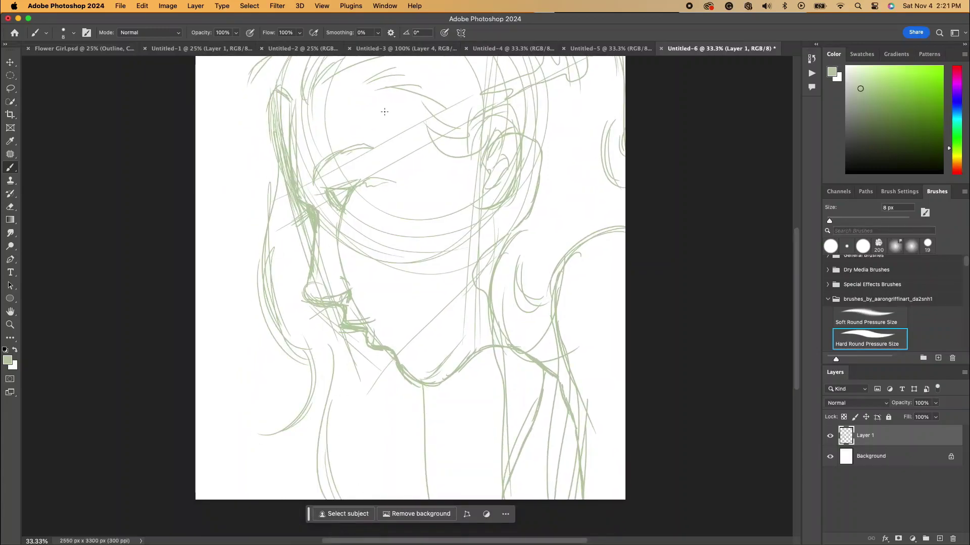
Step: Strengthen the eyebrow and eye and draw the contour of the front cheek
{"action": "left_click_drag", "start_coordinate": [384, 112], "coordinate": [405, 177]}
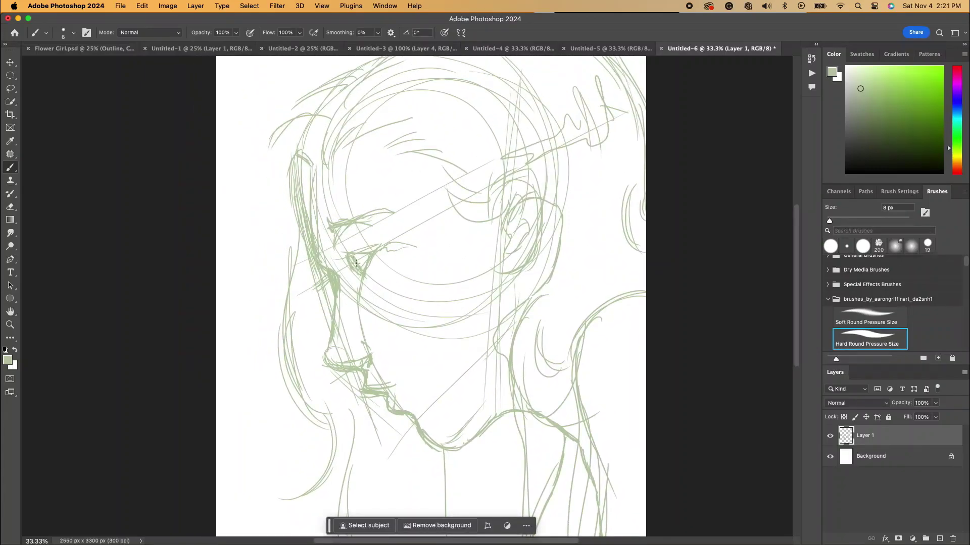
{"action": "left_click_drag", "start_coordinate": [380, 269], "coordinate": [374, 349]}
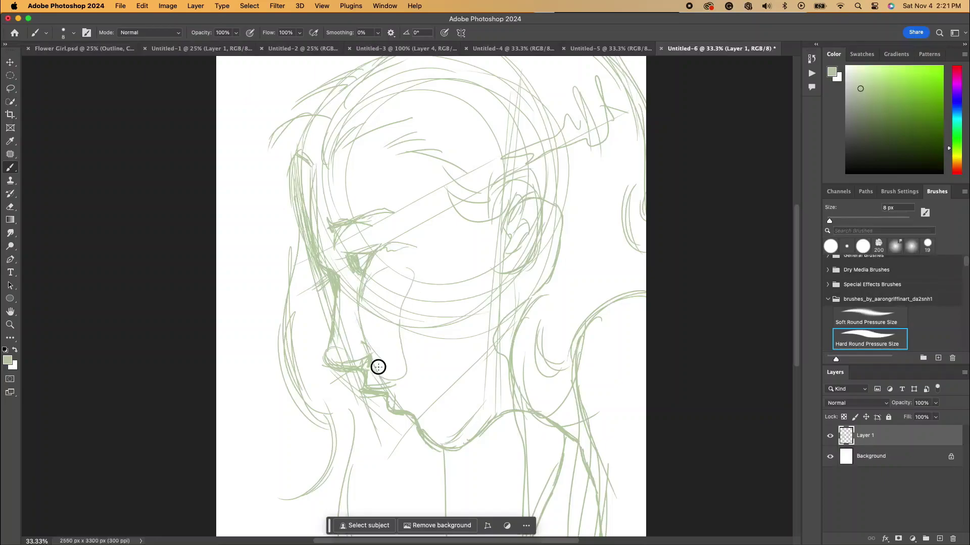
{"action": "key", "text": "super+Tab"}
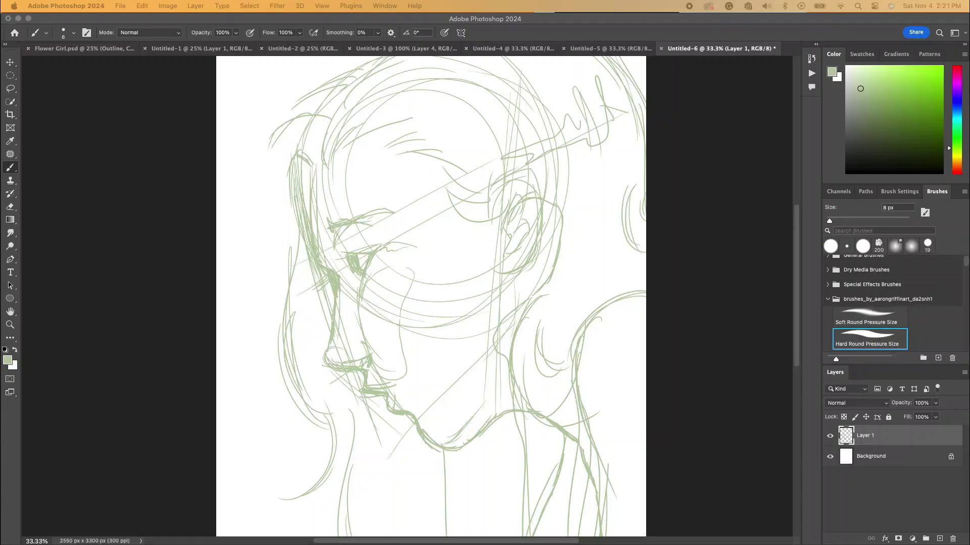
Step: Outline and hatch the angular planes of the cheek and jaw between the ear and chin
{"action": "left_click_drag", "start_coordinate": [474, 218], "coordinate": [429, 309]}
{"action": "left_click_drag", "start_coordinate": [458, 243], "coordinate": [420, 313]}
{"action": "left_click_drag", "start_coordinate": [421, 316], "coordinate": [442, 391]}
{"action": "left_click_drag", "start_coordinate": [424, 337], "coordinate": [455, 423]}
{"action": "left_click_drag", "start_coordinate": [456, 421], "coordinate": [495, 352]}
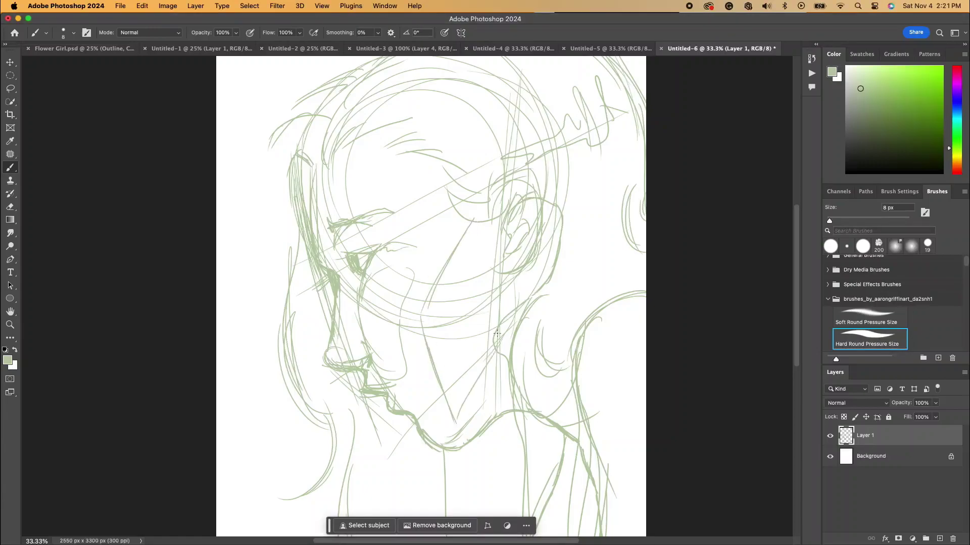
{"action": "left_click_drag", "start_coordinate": [462, 260], "coordinate": [436, 349]}
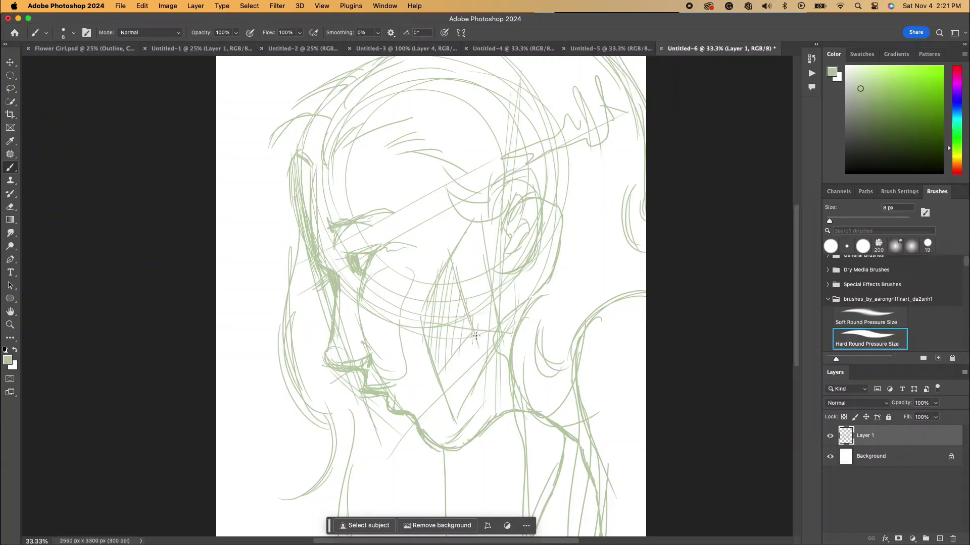
Step: Draw the curved temple plane and the plane lines of the cheekbone and lower jaw
{"action": "left_click_drag", "start_coordinate": [465, 97], "coordinate": [404, 208]}
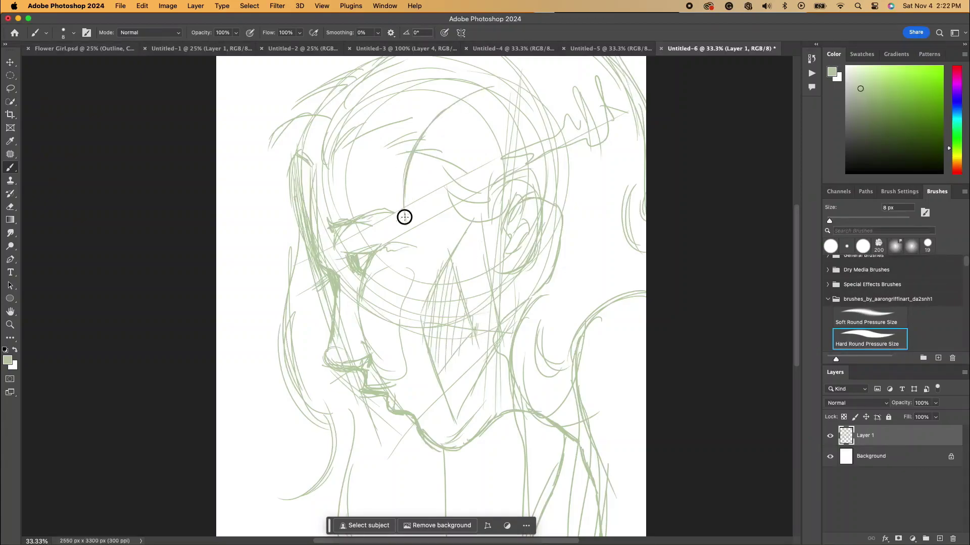
{"action": "left_click_drag", "start_coordinate": [436, 258], "coordinate": [413, 320]}
{"action": "left_click_drag", "start_coordinate": [408, 360], "coordinate": [457, 414]}
{"action": "left_click_drag", "start_coordinate": [449, 403], "coordinate": [467, 444]}
{"action": "left_click_drag", "start_coordinate": [433, 379], "coordinate": [452, 418]}
{"action": "left_click_drag", "start_coordinate": [450, 96], "coordinate": [423, 197]}
Step: Reinforce the large curve behind the neck and the lines running down from the jaw
{"action": "left_click_drag", "start_coordinate": [648, 282], "coordinate": [585, 407]}
{"action": "left_click_drag", "start_coordinate": [580, 364], "coordinate": [639, 515]}
{"action": "left_click_drag", "start_coordinate": [528, 407], "coordinate": [575, 436]}
{"action": "scroll", "coordinate": [580, 358], "scroll_direction": "right", "scroll_amount": 3}
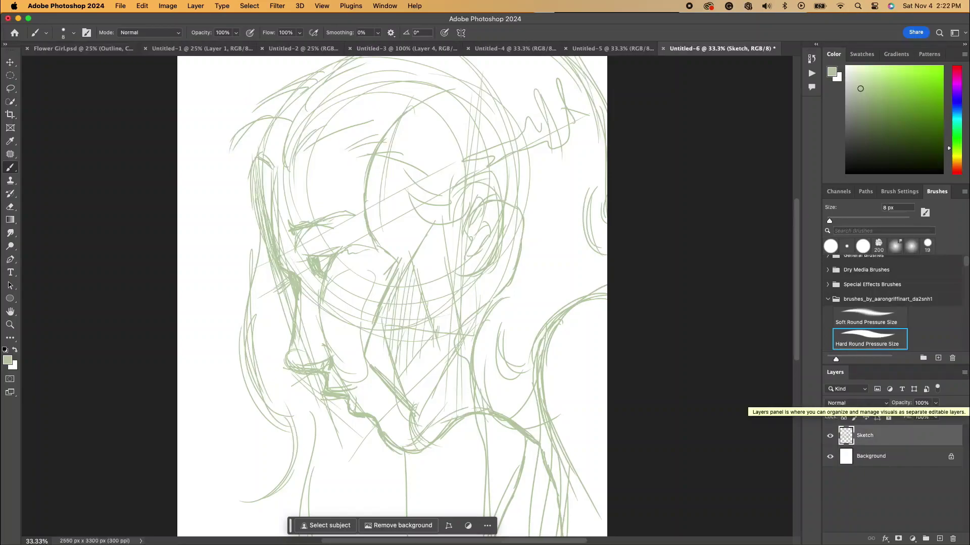
Step: Add a new layer named "Flat colors" above the sketch
{"action": "left_click", "coordinate": [940, 539]}
{"action": "type", "text": "Flat colors"}
{"action": "key", "text": "Return"}
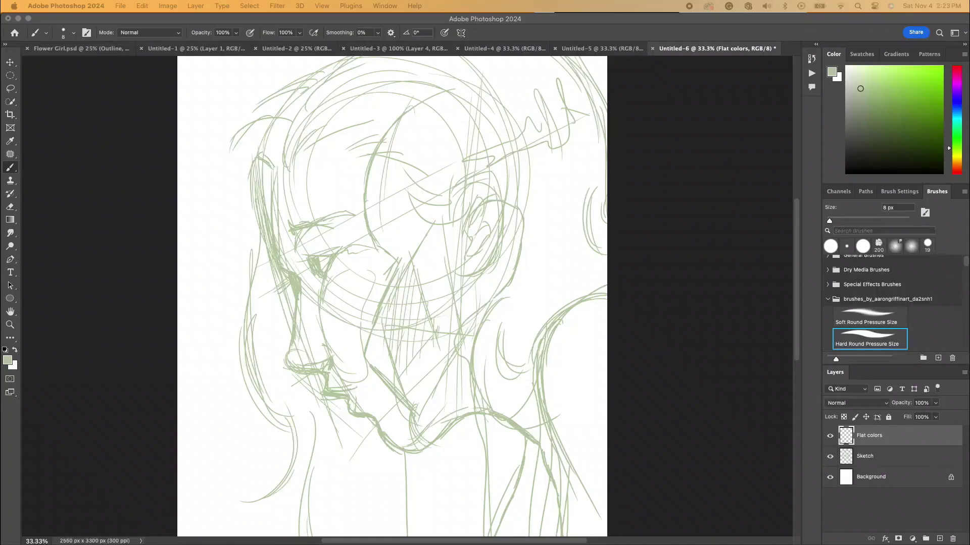
Step: Set the brush tip to 82% hardness, 63% roundness and a 21° angle, trying it with a scribble behind the jaw
{"action": "left_click_drag", "start_coordinate": [836, 359], "coordinate": [851, 360]}
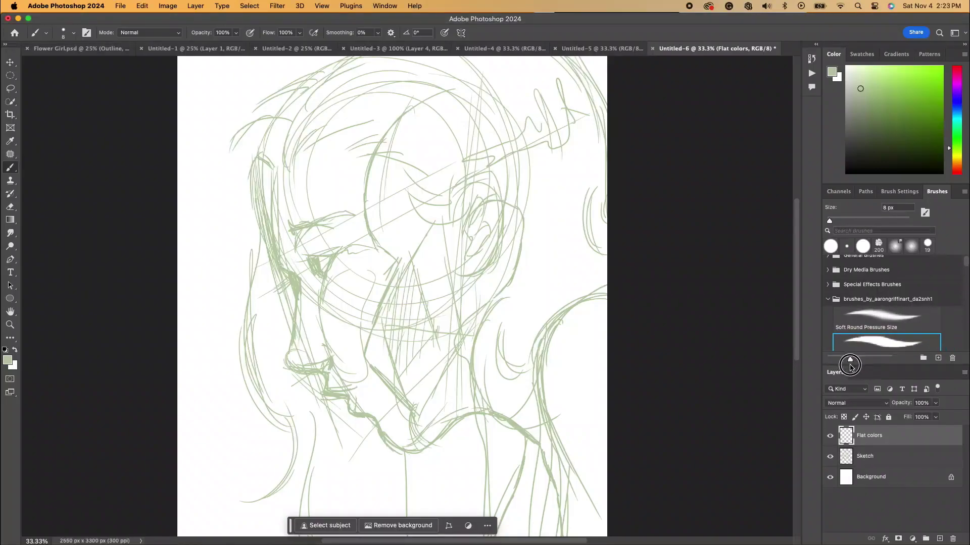
{"action": "left_click", "coordinate": [925, 213]}
{"action": "left_click_drag", "start_coordinate": [964, 319], "coordinate": [946, 319]}
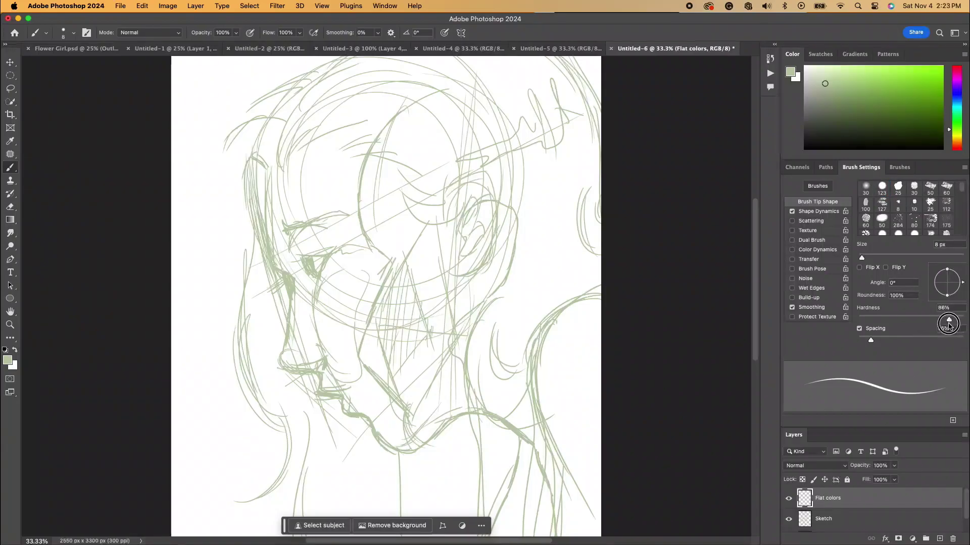
{"action": "left_click_drag", "start_coordinate": [962, 284], "coordinate": [944, 290]}
{"action": "left_click_drag", "start_coordinate": [506, 298], "coordinate": [505, 354]}
{"action": "left_click_drag", "start_coordinate": [963, 290], "coordinate": [960, 277]}
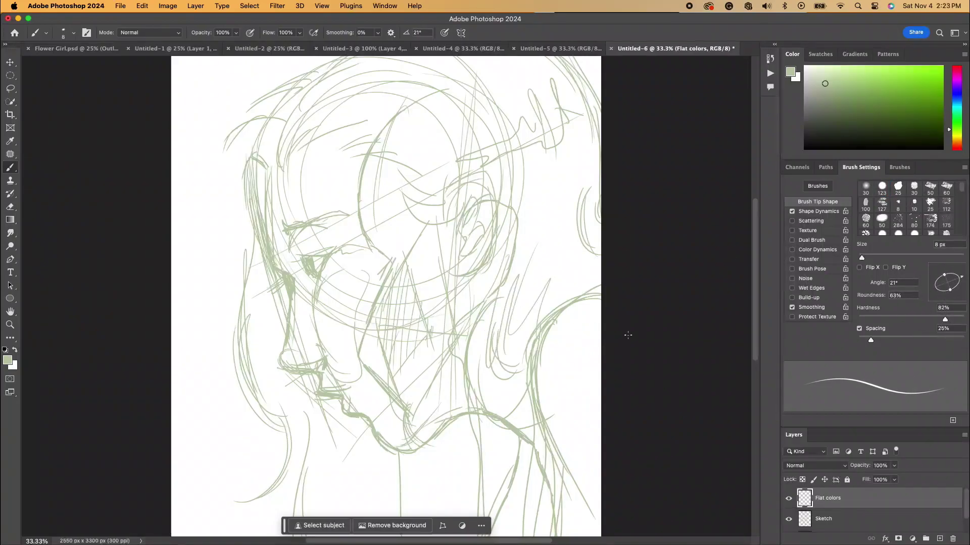
Step: Set the brush to 79 px and a -1° angle, try two strokes behind the neck and undo them
{"action": "left_click_drag", "start_coordinate": [862, 258], "coordinate": [900, 258]}
{"action": "mouse_move", "coordinate": [961, 277]}
{"action": "left_mouse_down"}
{"action": "mouse_move", "coordinate": [965, 292]}
{"action": "mouse_move", "coordinate": [963, 283]}
{"action": "left_mouse_up"}
{"action": "left_click_drag", "start_coordinate": [540, 216], "coordinate": [548, 334]}
{"action": "left_click_drag", "start_coordinate": [555, 249], "coordinate": [591, 302]}
{"action": "key", "text": "super+z"}
{"action": "key", "text": "super+z"}
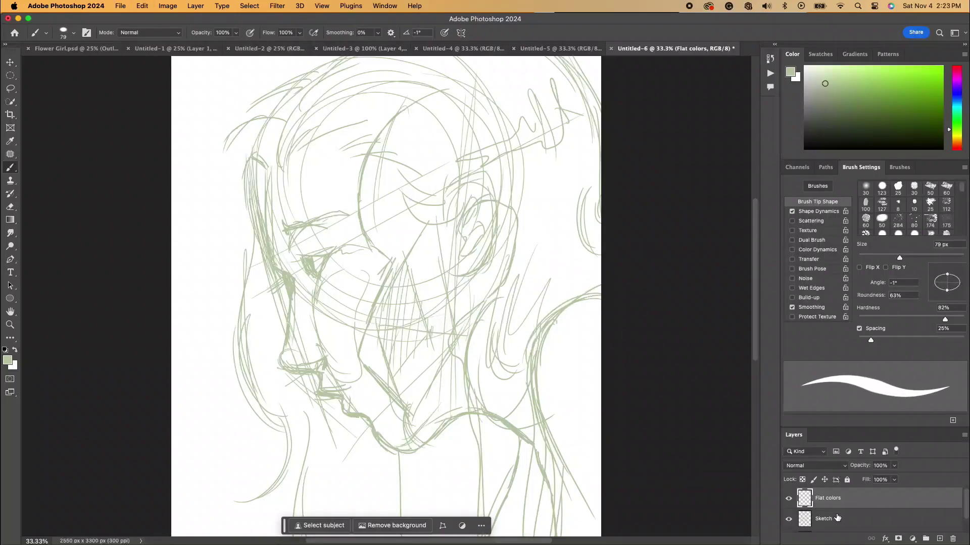
Step: Hide and show the Sketch layer to compare, lock it, and make the Flat colors layer active
{"action": "left_click", "coordinate": [790, 519]}
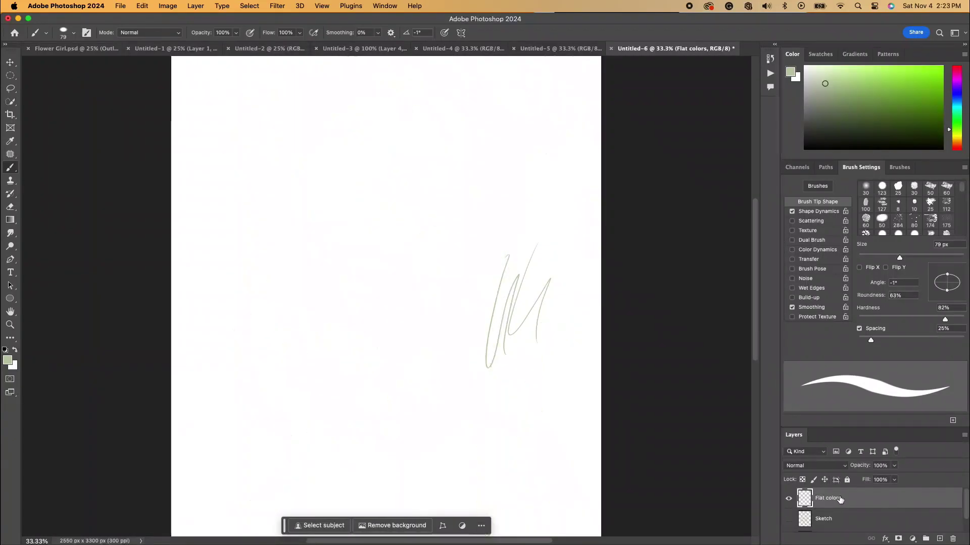
{"action": "left_click", "coordinate": [788, 519]}
{"action": "left_click", "coordinate": [833, 519]}
{"action": "left_click", "coordinate": [847, 481]}
{"action": "left_click", "coordinate": [854, 497]}
Step: Reset the foreground colour to black and paint the first strokes along the canvas edge in front of the face
{"action": "key", "text": "d"}
{"action": "key", "text": "super+minus"}
{"action": "left_click_drag", "start_coordinate": [233, 163], "coordinate": [229, 246]}
{"action": "left_click_drag", "start_coordinate": [228, 308], "coordinate": [225, 348]}
Step: Enlarge the brush to 172 px and fill the background around the head and hair outline with black
{"action": "key", "text": "bracketright"}
{"action": "key", "text": "bracketright"}
{"action": "key", "text": "bracketright"}
{"action": "key", "text": "bracketright"}
{"action": "key", "text": "bracketright"}
{"action": "key", "text": "bracketright"}
{"action": "key", "text": "bracketright"}
{"action": "key", "text": "bracketright"}
{"action": "mouse_move", "coordinate": [246, 121]}
{"action": "left_mouse_down"}
{"action": "mouse_move", "coordinate": [227, 329]}
{"action": "mouse_move", "coordinate": [268, 141]}
{"action": "mouse_move", "coordinate": [294, 154]}
{"action": "mouse_move", "coordinate": [297, 418]}
{"action": "mouse_move", "coordinate": [313, 480]}
{"action": "mouse_move", "coordinate": [218, 453]}
{"action": "mouse_move", "coordinate": [288, 420]}
{"action": "left_mouse_up"}
{"action": "mouse_move", "coordinate": [264, 151]}
{"action": "left_mouse_down"}
{"action": "mouse_move", "coordinate": [558, 135]}
{"action": "mouse_move", "coordinate": [532, 91]}
{"action": "mouse_move", "coordinate": [244, 155]}
{"action": "mouse_move", "coordinate": [262, 112]}
{"action": "left_mouse_up"}
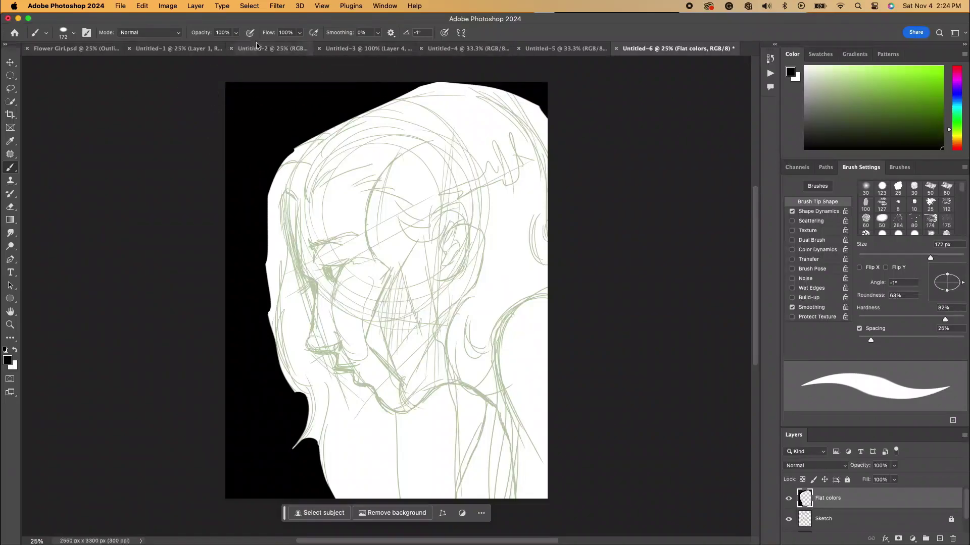
Step: Pick a dark grey and block in the figure and hair outline, enlarging the brush to 184 px
{"action": "left_click", "coordinate": [804, 119]}
{"action": "mouse_move", "coordinate": [326, 247]}
{"action": "left_mouse_down"}
{"action": "mouse_move", "coordinate": [325, 173]}
{"action": "mouse_move", "coordinate": [387, 273]}
{"action": "mouse_move", "coordinate": [473, 249]}
{"action": "mouse_move", "coordinate": [510, 131]}
{"action": "mouse_move", "coordinate": [513, 341]}
{"action": "mouse_move", "coordinate": [505, 288]}
{"action": "mouse_move", "coordinate": [418, 457]}
{"action": "mouse_move", "coordinate": [325, 411]}
{"action": "mouse_move", "coordinate": [422, 93]}
{"action": "mouse_move", "coordinate": [336, 119]}
{"action": "mouse_move", "coordinate": [373, 110]}
{"action": "mouse_move", "coordinate": [278, 191]}
{"action": "mouse_move", "coordinate": [303, 411]}
{"action": "mouse_move", "coordinate": [366, 206]}
{"action": "left_mouse_up"}
{"action": "key", "text": "bracketright"}
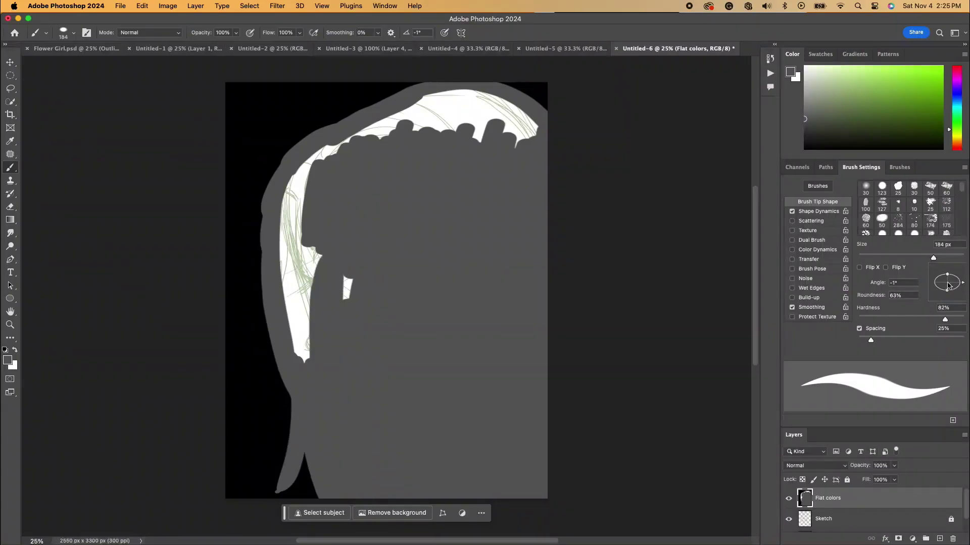
Step: Set the brush tip's roundness to 98% and its angle to 0°
{"action": "left_click_drag", "start_coordinate": [962, 288], "coordinate": [949, 295]}
{"action": "type", "text": "0"}
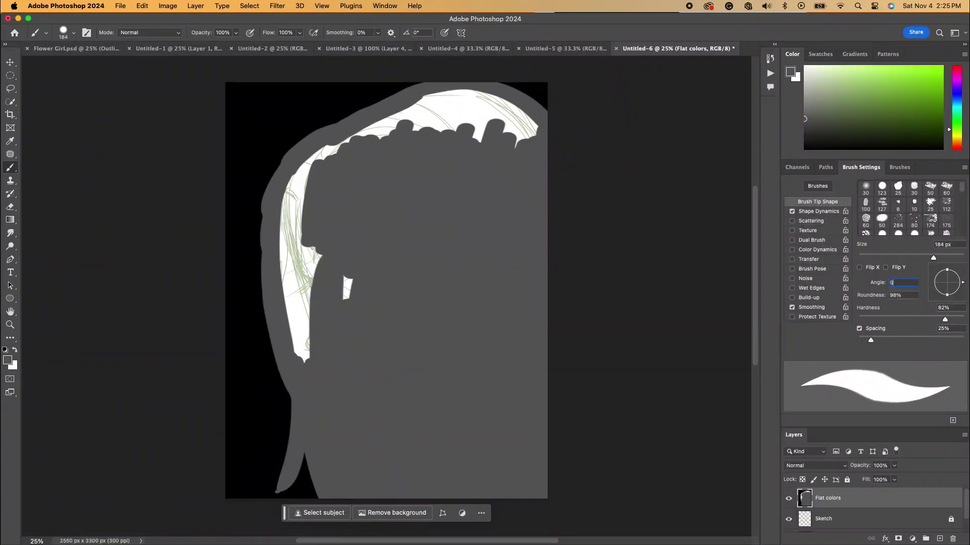
Step: Fill the gaps in the face and hair with dark grey, and set the brush tip to 100% roundness and 17% hardness
{"action": "left_click_drag", "start_coordinate": [355, 272], "coordinate": [357, 340]}
{"action": "left_click_drag", "start_coordinate": [302, 183], "coordinate": [289, 413]}
{"action": "left_click_drag", "start_coordinate": [945, 319], "coordinate": [964, 319]}
{"action": "left_click_drag", "start_coordinate": [423, 130], "coordinate": [458, 97]}
{"action": "mouse_move", "coordinate": [964, 320]}
{"action": "left_mouse_down"}
{"action": "mouse_move", "coordinate": [878, 321]}
{"action": "mouse_move", "coordinate": [964, 323]}
{"action": "left_mouse_up"}
{"action": "type", "text": "100"}
{"action": "left_click_drag", "start_coordinate": [499, 104], "coordinate": [477, 135]}
{"action": "left_click", "coordinate": [876, 317]}
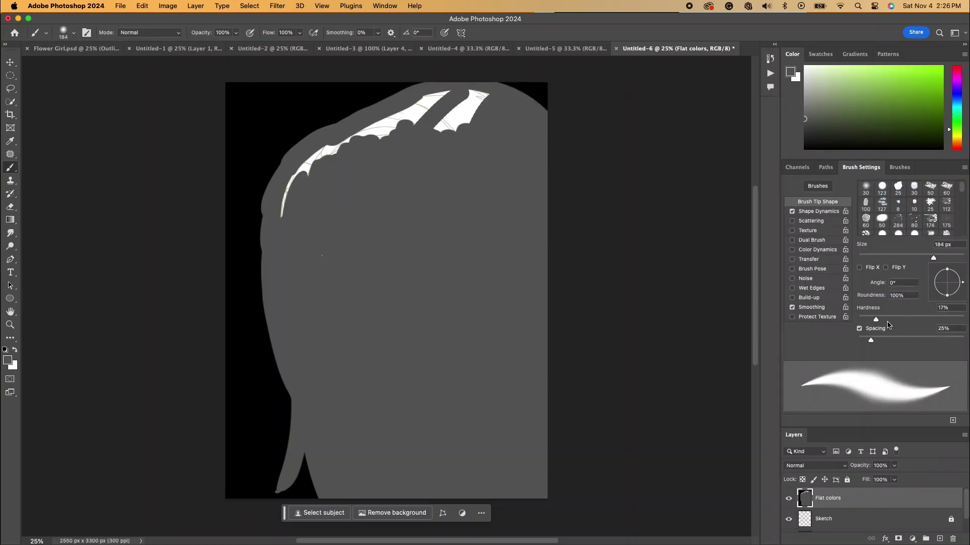
Step: Fill the remaining white strip along the crown with dark grey, and place the Sketch layer above Flat colors
{"action": "left_click", "coordinate": [899, 168]}
{"action": "mouse_move", "coordinate": [472, 99]}
{"action": "left_mouse_down"}
{"action": "mouse_move", "coordinate": [433, 141]}
{"action": "mouse_move", "coordinate": [315, 174]}
{"action": "mouse_move", "coordinate": [300, 200]}
{"action": "left_mouse_up"}
{"action": "left_click_drag", "start_coordinate": [850, 519], "coordinate": [850, 496]}
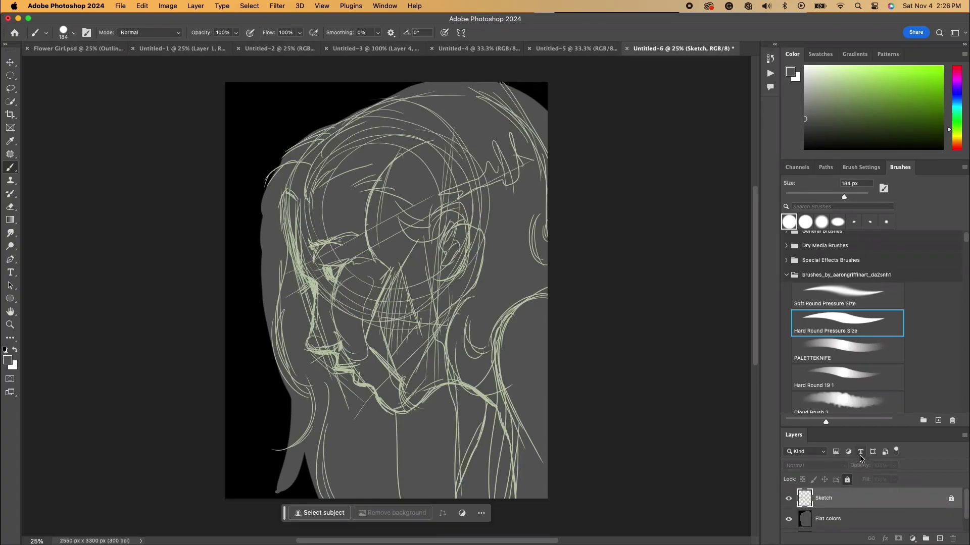
Step: Pick a darker grey and block in the hair around the face and over the crown on a new layer
{"action": "left_click_drag", "start_coordinate": [806, 125], "coordinate": [804, 134]}
{"action": "key", "text": "alt+shift+super+n"}
{"action": "mouse_move", "coordinate": [278, 188]}
{"action": "left_mouse_down"}
{"action": "mouse_move", "coordinate": [283, 298]}
{"action": "mouse_move", "coordinate": [278, 170]}
{"action": "mouse_move", "coordinate": [310, 283]}
{"action": "mouse_move", "coordinate": [302, 319]}
{"action": "mouse_move", "coordinate": [331, 359]}
{"action": "mouse_move", "coordinate": [324, 370]}
{"action": "mouse_move", "coordinate": [402, 427]}
{"action": "mouse_move", "coordinate": [458, 393]}
{"action": "mouse_move", "coordinate": [440, 393]}
{"action": "mouse_move", "coordinate": [478, 403]}
{"action": "mouse_move", "coordinate": [479, 495]}
{"action": "mouse_move", "coordinate": [437, 422]}
{"action": "mouse_move", "coordinate": [411, 433]}
{"action": "mouse_move", "coordinate": [364, 430]}
{"action": "mouse_move", "coordinate": [356, 470]}
{"action": "mouse_move", "coordinate": [391, 457]}
{"action": "mouse_move", "coordinate": [310, 354]}
{"action": "mouse_move", "coordinate": [282, 352]}
{"action": "mouse_move", "coordinate": [290, 333]}
{"action": "mouse_move", "coordinate": [281, 493]}
{"action": "mouse_move", "coordinate": [299, 396]}
{"action": "left_mouse_up"}
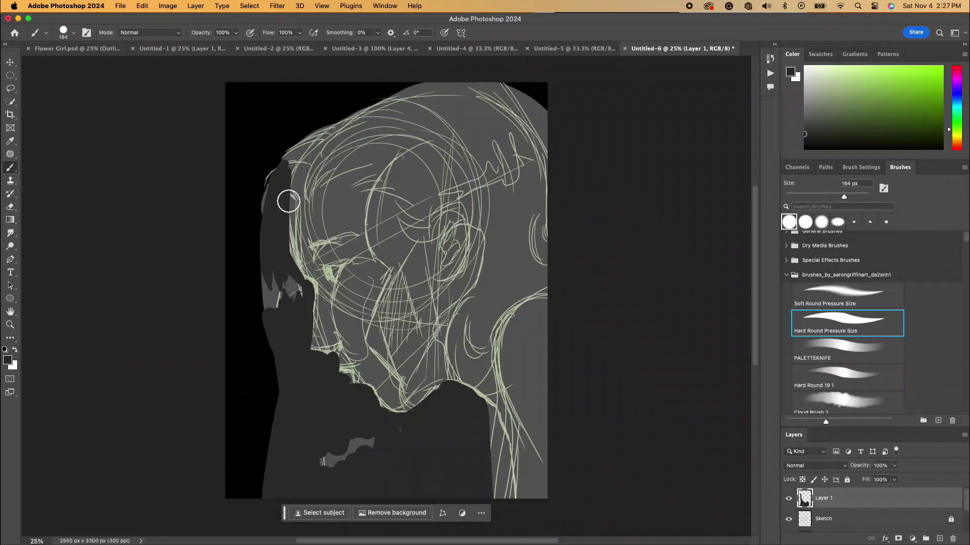
{"action": "mouse_move", "coordinate": [274, 179]}
{"action": "left_mouse_down"}
{"action": "mouse_move", "coordinate": [325, 132]}
{"action": "mouse_move", "coordinate": [290, 156]}
{"action": "mouse_move", "coordinate": [317, 184]}
{"action": "mouse_move", "coordinate": [335, 130]}
{"action": "mouse_move", "coordinate": [381, 124]}
{"action": "mouse_move", "coordinate": [356, 144]}
{"action": "mouse_move", "coordinate": [362, 184]}
{"action": "mouse_move", "coordinate": [415, 198]}
{"action": "mouse_move", "coordinate": [414, 218]}
{"action": "mouse_move", "coordinate": [479, 269]}
{"action": "mouse_move", "coordinate": [463, 336]}
{"action": "mouse_move", "coordinate": [498, 332]}
{"action": "mouse_move", "coordinate": [482, 233]}
{"action": "mouse_move", "coordinate": [485, 303]}
{"action": "mouse_move", "coordinate": [538, 195]}
{"action": "mouse_move", "coordinate": [500, 232]}
{"action": "mouse_move", "coordinate": [538, 140]}
{"action": "mouse_move", "coordinate": [508, 151]}
{"action": "mouse_move", "coordinate": [558, 133]}
{"action": "mouse_move", "coordinate": [492, 94]}
{"action": "mouse_move", "coordinate": [497, 78]}
{"action": "mouse_move", "coordinate": [403, 99]}
{"action": "mouse_move", "coordinate": [323, 147]}
{"action": "mouse_move", "coordinate": [447, 115]}
{"action": "mouse_move", "coordinate": [449, 189]}
{"action": "mouse_move", "coordinate": [476, 126]}
{"action": "left_mouse_up"}
Step: Pick a lighter grey and block in the light planes of the cheek, forehead, mouth area and chin
{"action": "left_click", "coordinate": [804, 102]}
{"action": "mouse_move", "coordinate": [360, 263]}
{"action": "left_mouse_down"}
{"action": "mouse_move", "coordinate": [351, 307]}
{"action": "mouse_move", "coordinate": [357, 341]}
{"action": "left_mouse_up"}
{"action": "mouse_move", "coordinate": [317, 282]}
{"action": "left_mouse_down"}
{"action": "mouse_move", "coordinate": [313, 342]}
{"action": "mouse_move", "coordinate": [309, 223]}
{"action": "mouse_move", "coordinate": [405, 230]}
{"action": "mouse_move", "coordinate": [371, 196]}
{"action": "mouse_move", "coordinate": [374, 181]}
{"action": "left_mouse_up"}
{"action": "left_click_drag", "start_coordinate": [357, 344], "coordinate": [395, 377]}
{"action": "left_click_drag", "start_coordinate": [343, 358], "coordinate": [348, 359]}
{"action": "left_click_drag", "start_coordinate": [388, 394], "coordinate": [397, 407]}
Step: Block in grey planes on the ear, neck, shoulder and side of the face
{"action": "left_click_drag", "start_coordinate": [430, 246], "coordinate": [430, 251]}
{"action": "left_click_drag", "start_coordinate": [472, 379], "coordinate": [499, 404]}
{"action": "left_click_drag", "start_coordinate": [523, 446], "coordinate": [531, 490]}
{"action": "left_click_drag", "start_coordinate": [515, 342], "coordinate": [530, 429]}
{"action": "left_click_drag", "start_coordinate": [534, 331], "coordinate": [547, 399]}
{"action": "left_click_drag", "start_coordinate": [503, 395], "coordinate": [539, 487]}
{"action": "mouse_move", "coordinate": [409, 255]}
{"action": "left_mouse_down"}
{"action": "mouse_move", "coordinate": [394, 286]}
{"action": "mouse_move", "coordinate": [411, 342]}
{"action": "mouse_move", "coordinate": [423, 335]}
{"action": "left_mouse_up"}
{"action": "mouse_move", "coordinate": [373, 193]}
{"action": "left_mouse_down"}
{"action": "mouse_move", "coordinate": [401, 268]}
{"action": "mouse_move", "coordinate": [372, 202]}
{"action": "mouse_move", "coordinate": [375, 329]}
{"action": "mouse_move", "coordinate": [317, 250]}
{"action": "left_mouse_up"}
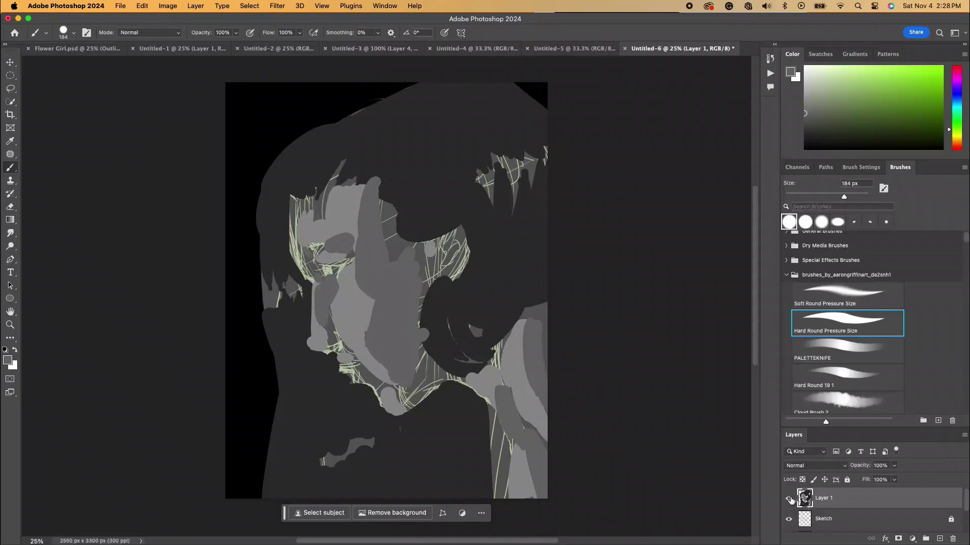
Step: Move Layer 1 below the Sketch layer and merge it with Flat colors
{"action": "left_click", "coordinate": [790, 520]}
{"action": "left_click", "coordinate": [789, 519]}
{"action": "key", "text": "super+equal"}
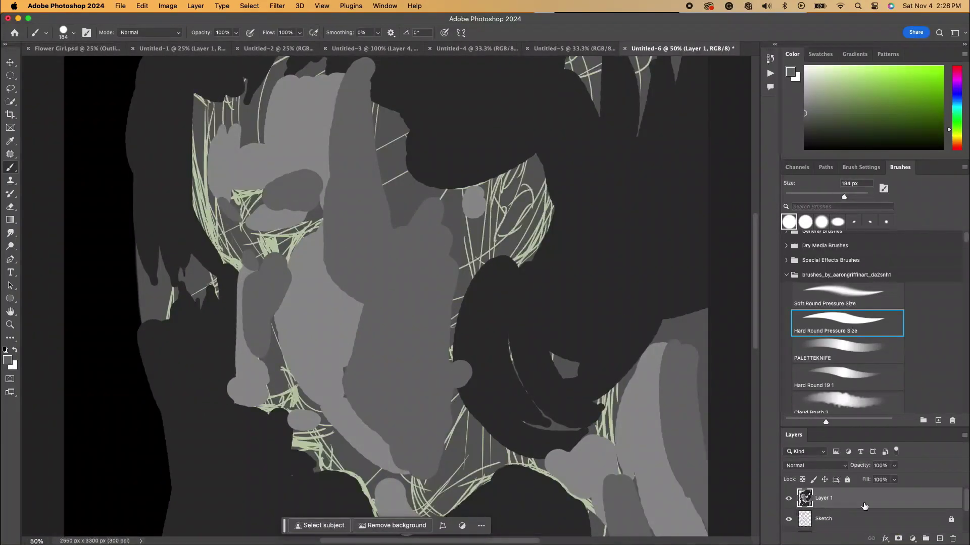
{"action": "left_click_drag", "start_coordinate": [873, 503], "coordinate": [869, 521]}
{"action": "scroll", "coordinate": [863, 497], "scroll_direction": "down", "scroll_amount": 4}
{"action": "scroll", "coordinate": [858, 501], "scroll_direction": "up", "scroll_amount": 1}
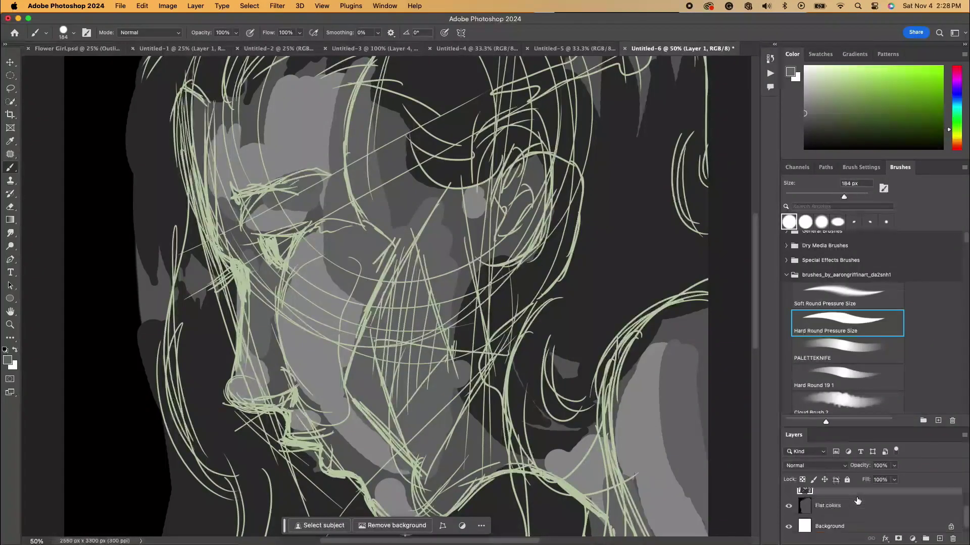
{"action": "scroll", "coordinate": [857, 503], "scroll_direction": "up", "scroll_amount": 2}
{"action": "right_click", "coordinate": [839, 499]}
{"action": "left_click", "coordinate": [863, 436]}
Step: Reduce the Hard Round Pressure Size brush to 23 px, reset the foreground to black and paint the dark shape at the eye
{"action": "left_click_drag", "start_coordinate": [821, 196], "coordinate": [797, 199]}
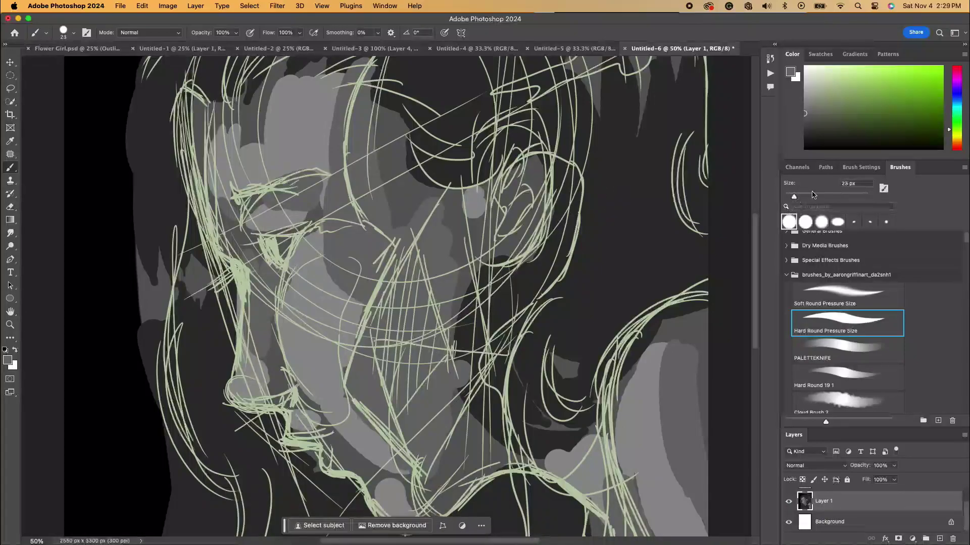
{"action": "left_click", "coordinate": [786, 276]}
{"action": "key", "text": "d"}
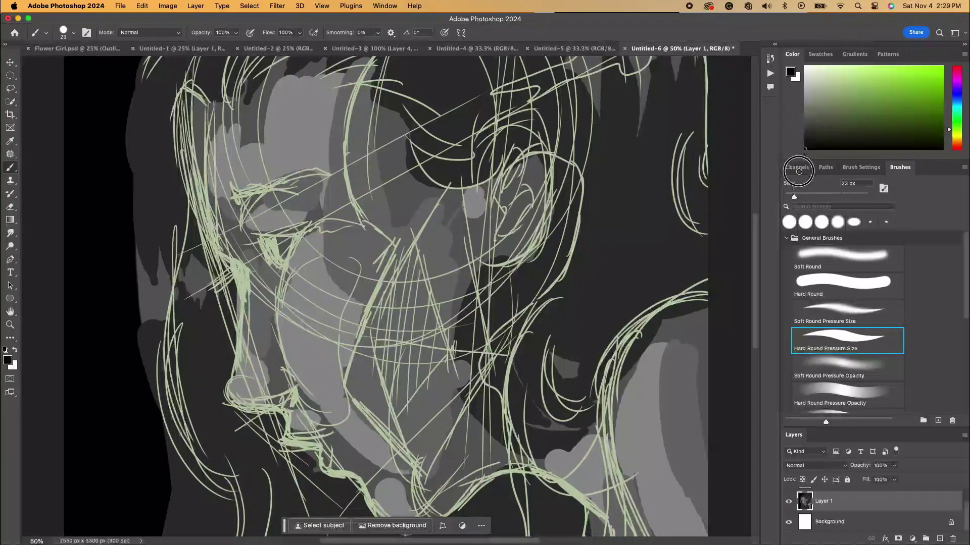
{"action": "mouse_move", "coordinate": [270, 276]}
{"action": "left_mouse_down"}
{"action": "mouse_move", "coordinate": [282, 278]}
{"action": "mouse_move", "coordinate": [266, 296]}
{"action": "mouse_move", "coordinate": [259, 281]}
{"action": "left_mouse_up"}
Step: Move the merged Layer 1 above the Sketch layer
{"action": "mouse_move", "coordinate": [840, 499]}
{"action": "left_mouse_down"}
{"action": "mouse_move", "coordinate": [843, 520]}
{"action": "mouse_move", "coordinate": [866, 488]}
{"action": "left_mouse_up"}
{"action": "key", "text": "super+z"}
{"action": "scroll", "coordinate": [931, 499], "scroll_direction": "down", "scroll_amount": 2}
{"action": "key", "text": "super+minus"}
{"action": "key", "text": "super+minus"}
{"action": "key", "text": "super+plus"}
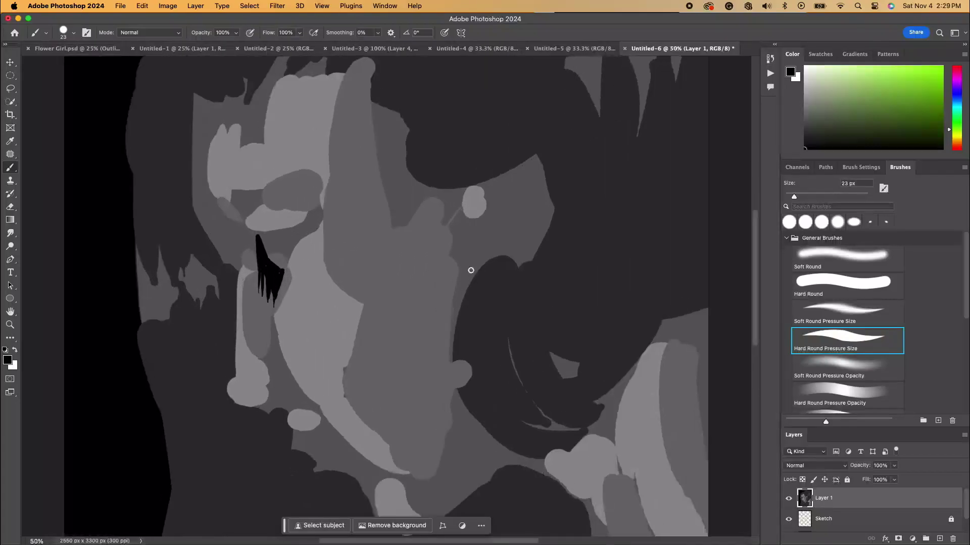
Step: Outline the profile in black from the forehead down the nose, lips and chin to the neck
{"action": "left_click_drag", "start_coordinate": [202, 91], "coordinate": [225, 248]}
{"action": "left_click_drag", "start_coordinate": [236, 307], "coordinate": [269, 413]}
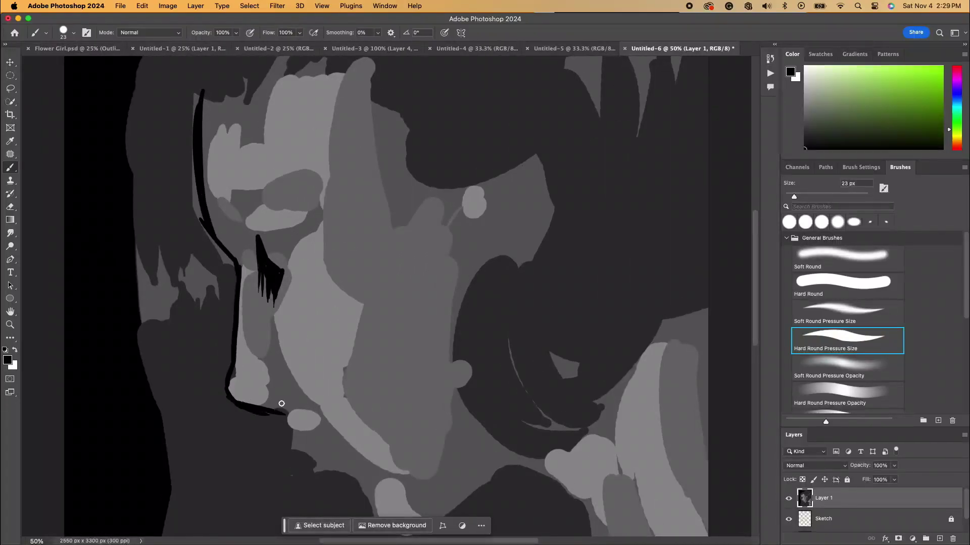
{"action": "scroll", "coordinate": [280, 399], "scroll_direction": "down", "scroll_amount": 5}
{"action": "scroll", "coordinate": [281, 399], "scroll_direction": "right", "scroll_amount": 2}
{"action": "left_click_drag", "start_coordinate": [273, 303], "coordinate": [244, 287]}
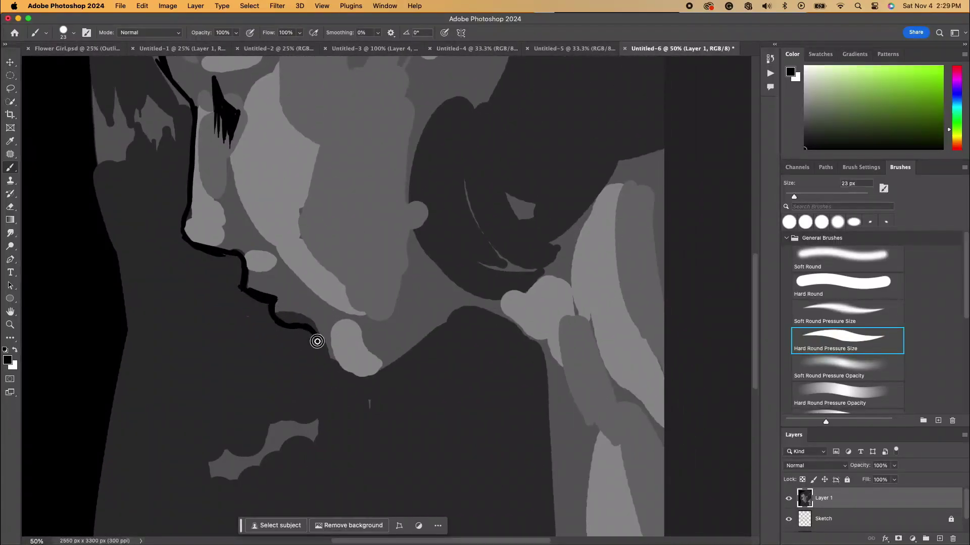
{"action": "left_click_drag", "start_coordinate": [505, 323], "coordinate": [546, 351]}
{"action": "left_click_drag", "start_coordinate": [497, 267], "coordinate": [563, 436]}
Step: Paint long black hair strands down the front lock beside the forehead
{"action": "left_click_drag", "start_coordinate": [218, 93], "coordinate": [225, 231]}
{"action": "left_click_drag", "start_coordinate": [212, 97], "coordinate": [230, 277]}
{"action": "left_click_drag", "start_coordinate": [204, 106], "coordinate": [228, 305]}
{"action": "left_click_drag", "start_coordinate": [174, 126], "coordinate": [217, 315]}
{"action": "left_click_drag", "start_coordinate": [162, 123], "coordinate": [200, 318]}
{"action": "left_click_drag", "start_coordinate": [157, 209], "coordinate": [184, 360]}
Step: Paint black strands through the lower hair hanging below the face, up from the canvas edge
{"action": "left_click_drag", "start_coordinate": [324, 429], "coordinate": [319, 239]}
{"action": "left_click_drag", "start_coordinate": [180, 359], "coordinate": [180, 474]}
{"action": "left_click_drag", "start_coordinate": [355, 340], "coordinate": [365, 104]}
{"action": "left_click_drag", "start_coordinate": [247, 286], "coordinate": [264, 92]}
{"action": "left_click_drag", "start_coordinate": [273, 286], "coordinate": [273, 96]}
{"action": "left_click_drag", "start_coordinate": [289, 287], "coordinate": [278, 109]}
{"action": "mouse_move", "coordinate": [309, 286]}
{"action": "left_mouse_down"}
{"action": "mouse_move", "coordinate": [292, 113]}
{"action": "mouse_move", "coordinate": [329, 95]}
{"action": "left_mouse_up"}
{"action": "left_click_drag", "start_coordinate": [357, 285], "coordinate": [338, 128]}
{"action": "left_click_drag", "start_coordinate": [208, 287], "coordinate": [228, 147]}
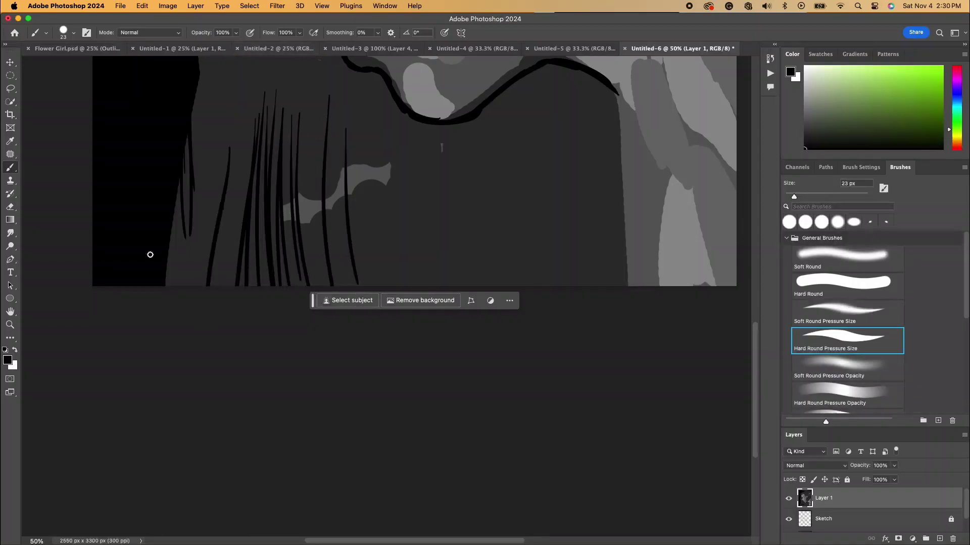
Step: Lower Layer 1's opacity to 63% so the sketch shows through, and save the document
{"action": "key", "text": "super+minus"}
{"action": "key", "text": "super+minus"}
{"action": "key", "text": "super+minus"}
{"action": "left_click_drag", "start_coordinate": [469, 141], "coordinate": [457, 202]}
{"action": "key", "text": "super+plus"}
{"action": "key", "text": "super+plus"}
{"action": "scroll", "coordinate": [645, 398], "scroll_direction": "up", "scroll_amount": 6}
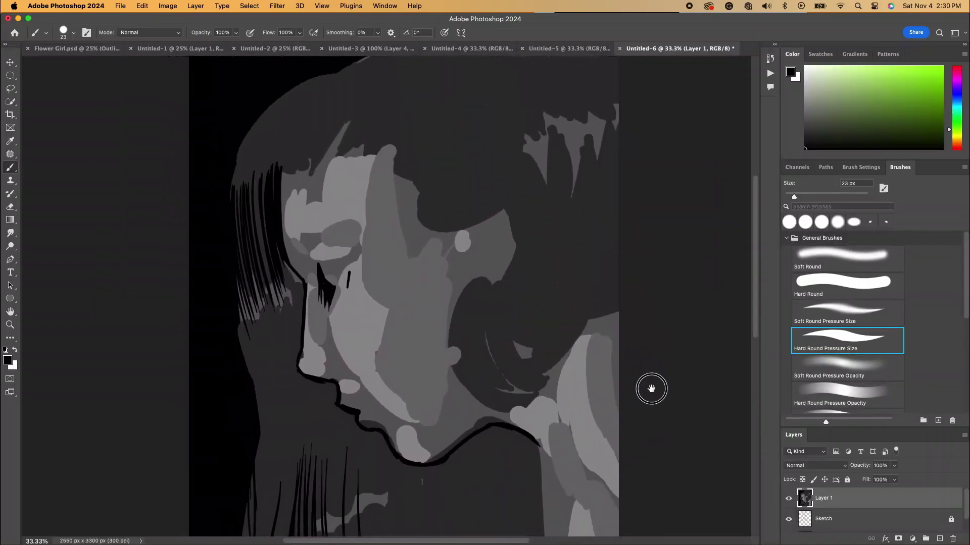
{"action": "left_click_drag", "start_coordinate": [870, 483], "coordinate": [888, 477]}
{"action": "left_click", "coordinate": [793, 499]}
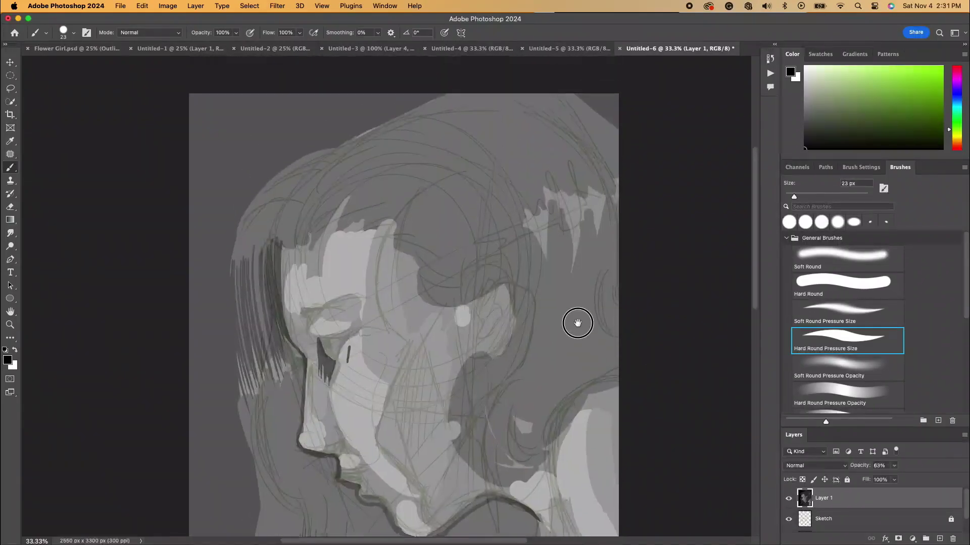
{"action": "left_click_drag", "start_coordinate": [578, 320], "coordinate": [599, 197]}
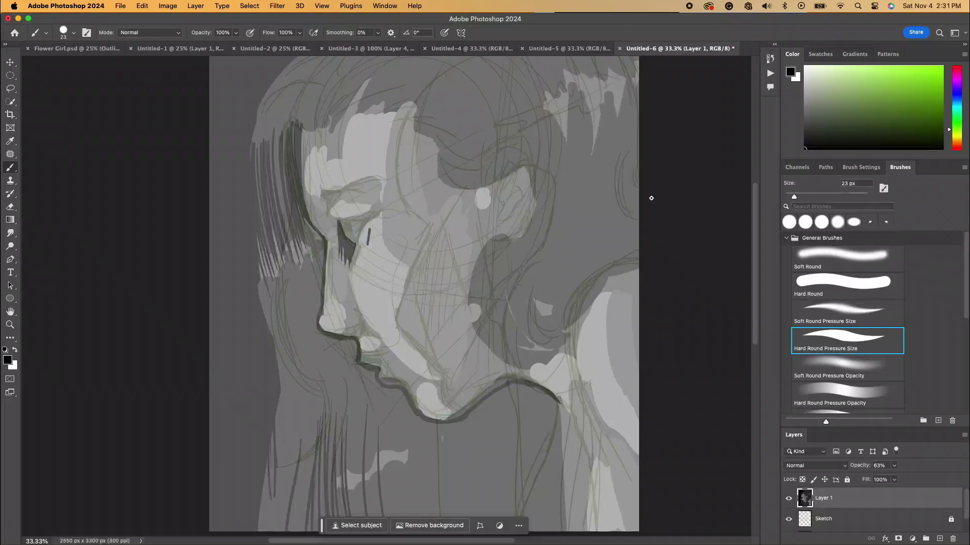
{"action": "key", "text": "super+s"}
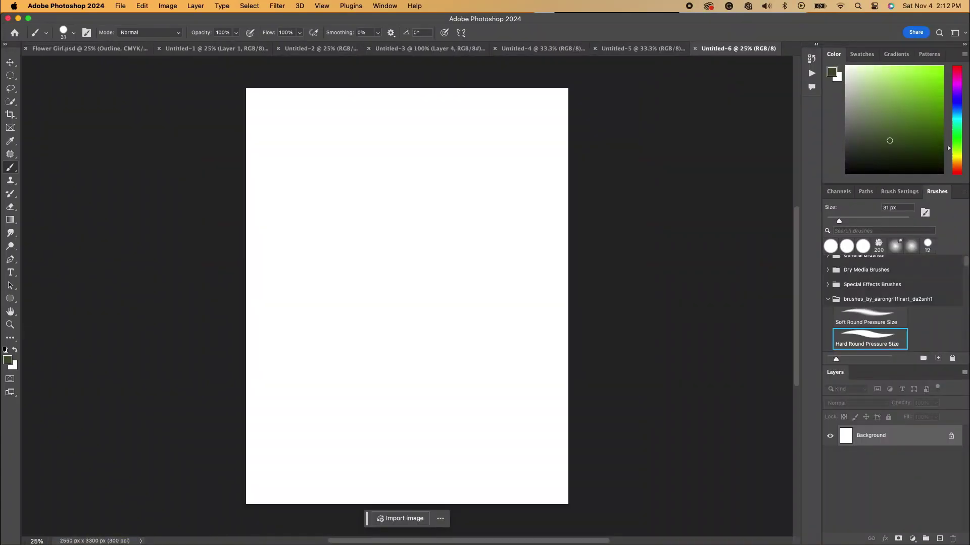
{"action": "left_click_drag", "start_coordinate": [435, 123], "coordinate": [362, 251]}
{"action": "left_click_drag", "start_coordinate": [455, 119], "coordinate": [496, 188]}
{"action": "key", "text": "super+z"}
{"action": "key", "text": "super+z"}
{"action": "key", "text": "super+z"}
Step: Add a new layer above the background and try out the first curved head strokes, undoing the last one
{"action": "left_click", "coordinate": [939, 539]}
{"action": "mouse_move", "coordinate": [428, 152]}
{"action": "left_mouse_down"}
{"action": "mouse_move", "coordinate": [357, 134]}
{"action": "mouse_move", "coordinate": [350, 249]}
{"action": "left_mouse_up"}
{"action": "left_click_drag", "start_coordinate": [418, 133], "coordinate": [449, 234]}
{"action": "key", "text": "super+z"}
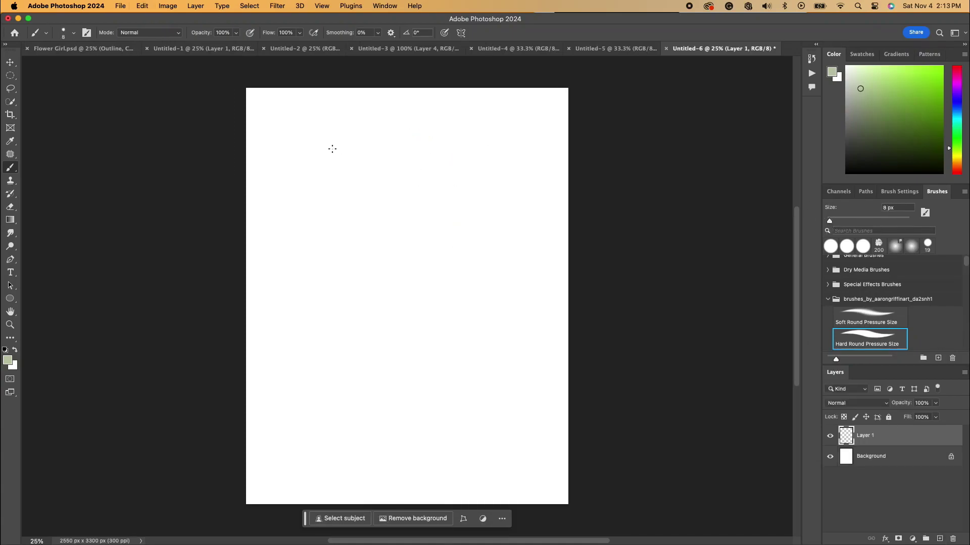